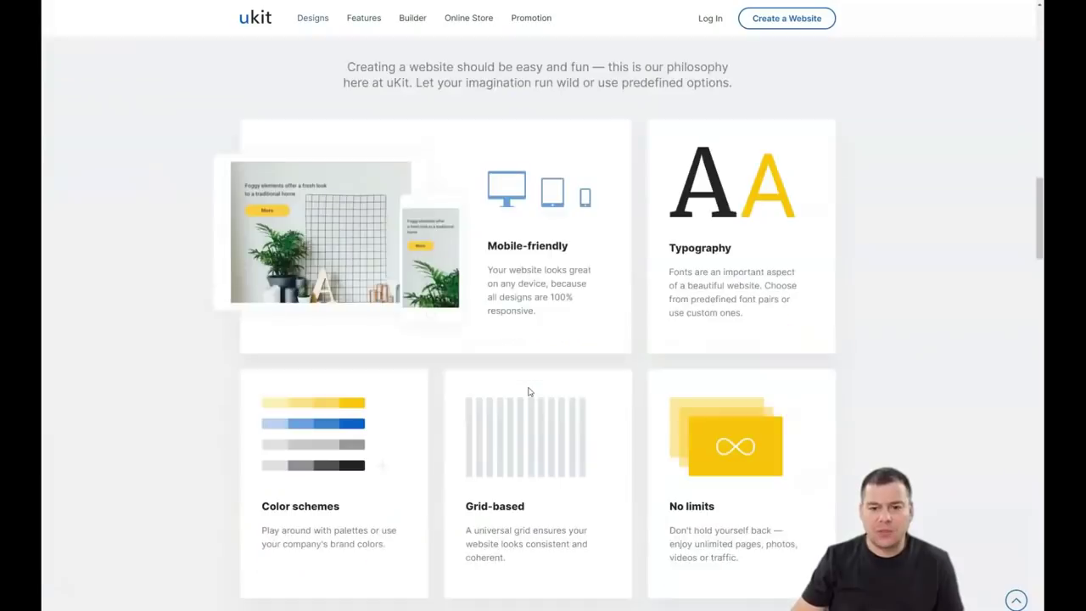
# Step: Scroll down the uKit marketing homepage and back up to its top section
pyautogui.scroll(-7, 528, 391)
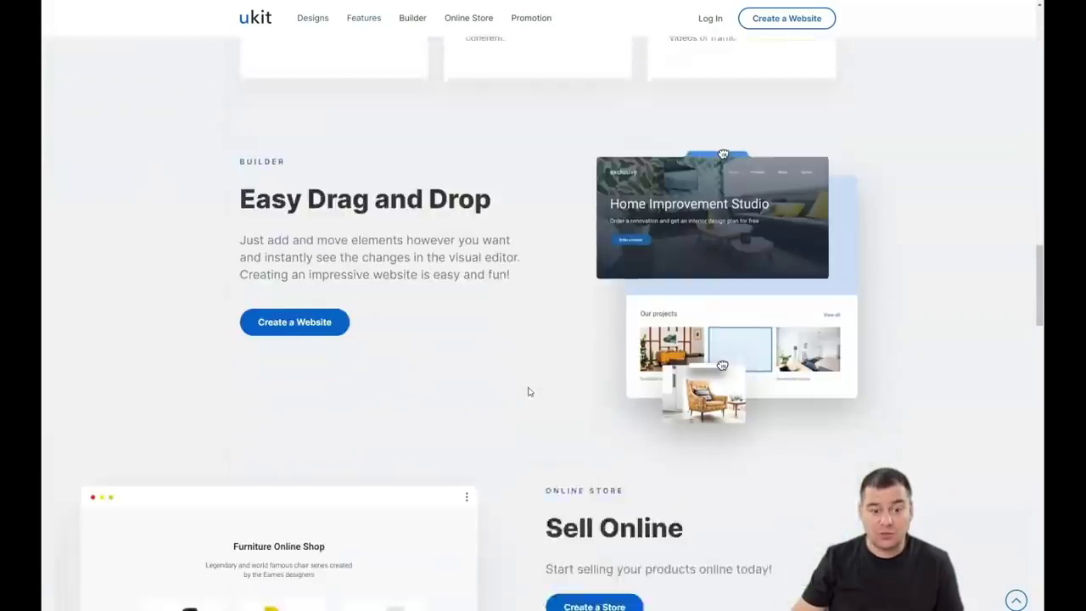
pyautogui.scroll(-5, 528, 391)
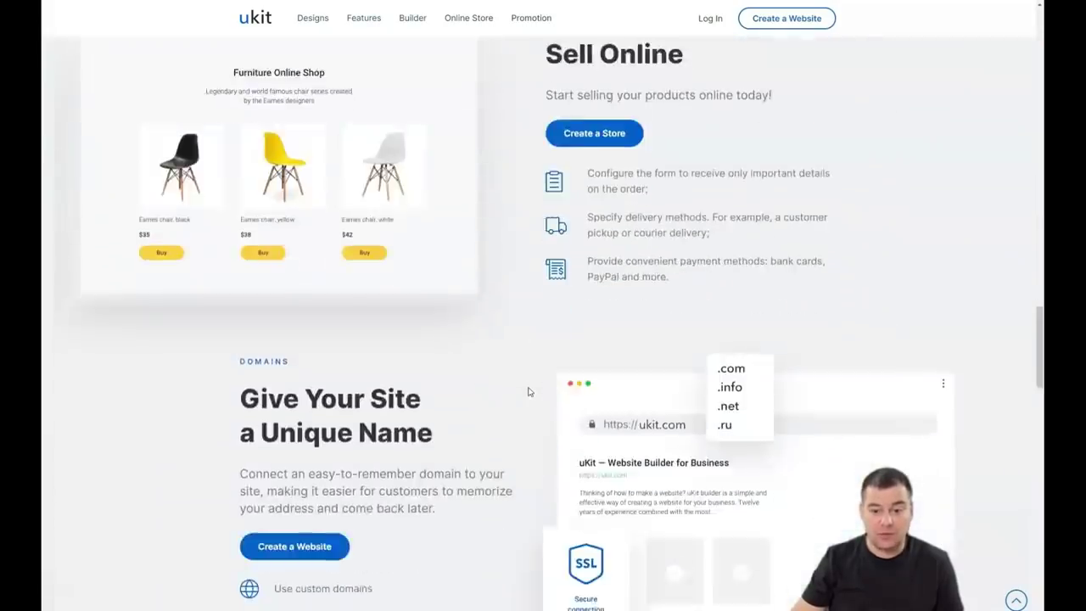
pyautogui.scroll(-5, 528, 391)
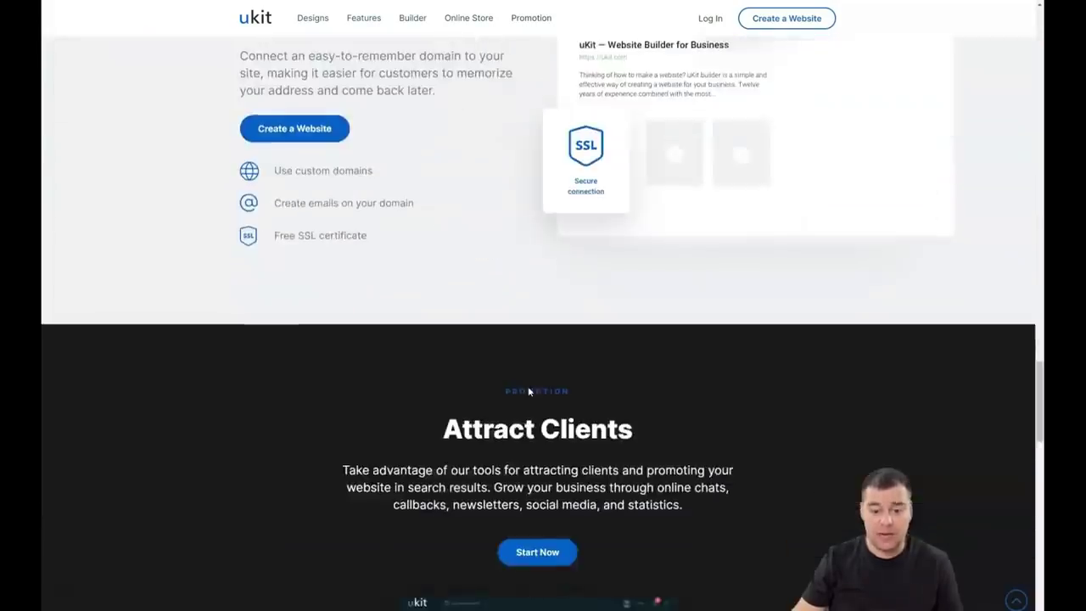
pyautogui.scroll(4, 528, 391)
pyautogui.scroll(10, 528, 391)
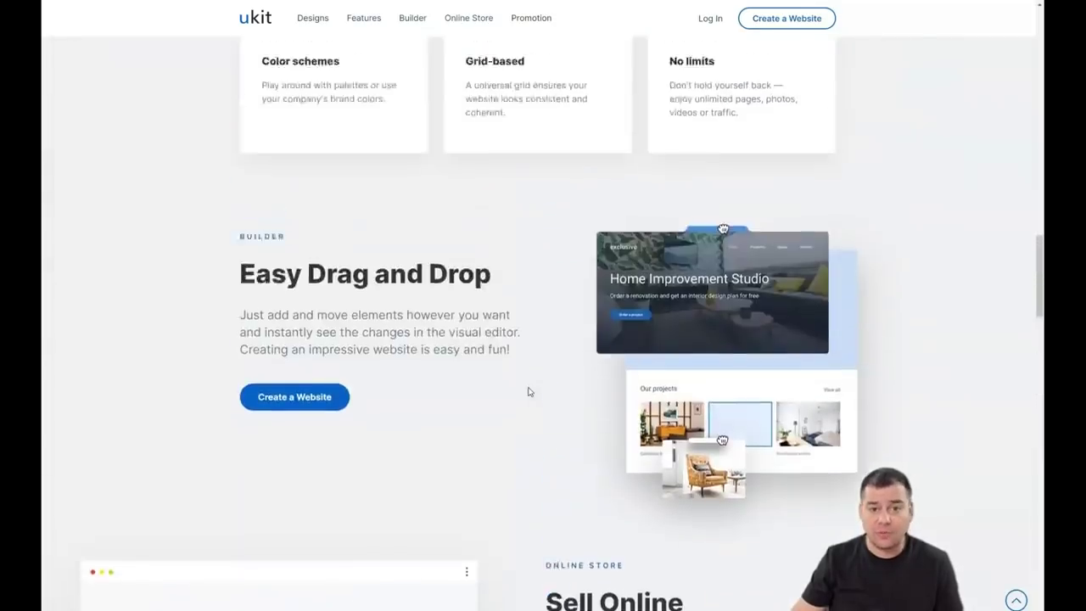
pyautogui.scroll(9, 528, 391)
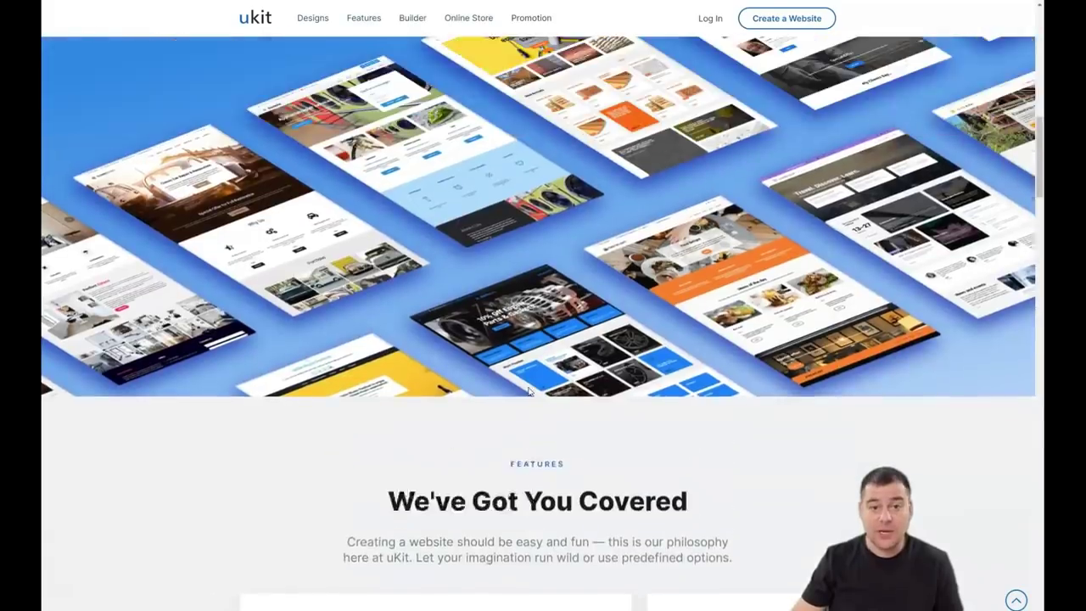
pyautogui.scroll(6, 528, 390)
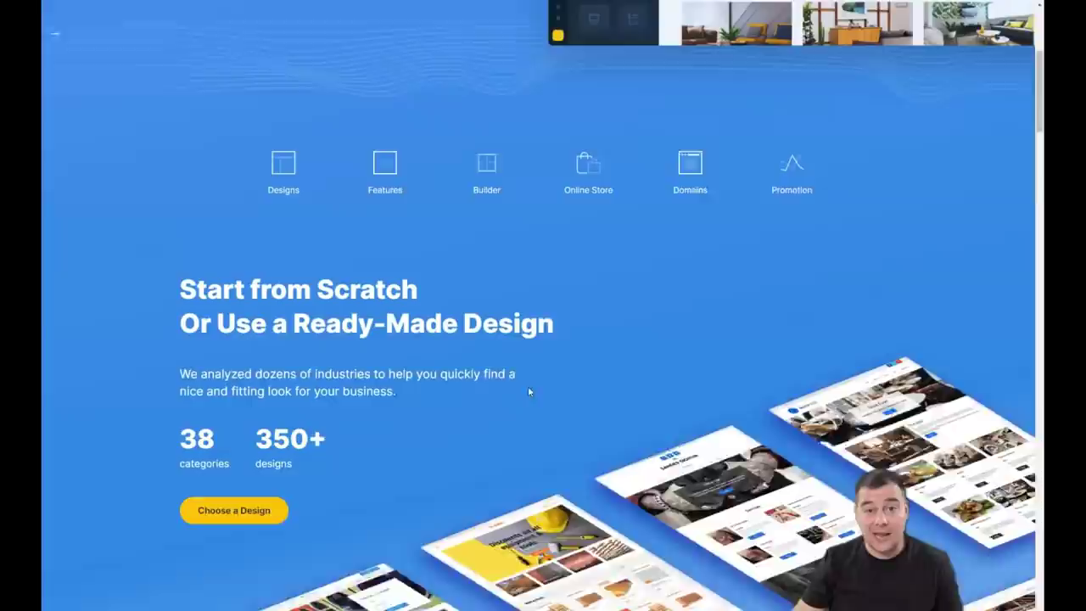
pyautogui.scroll(3, 528, 389)
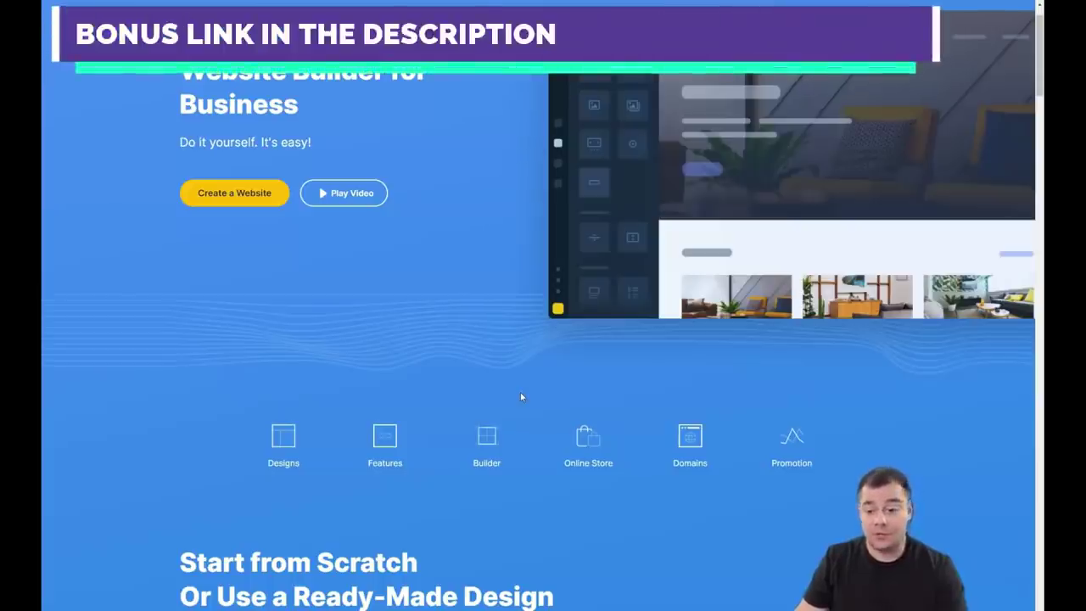
pyautogui.scroll(1, 521, 397)
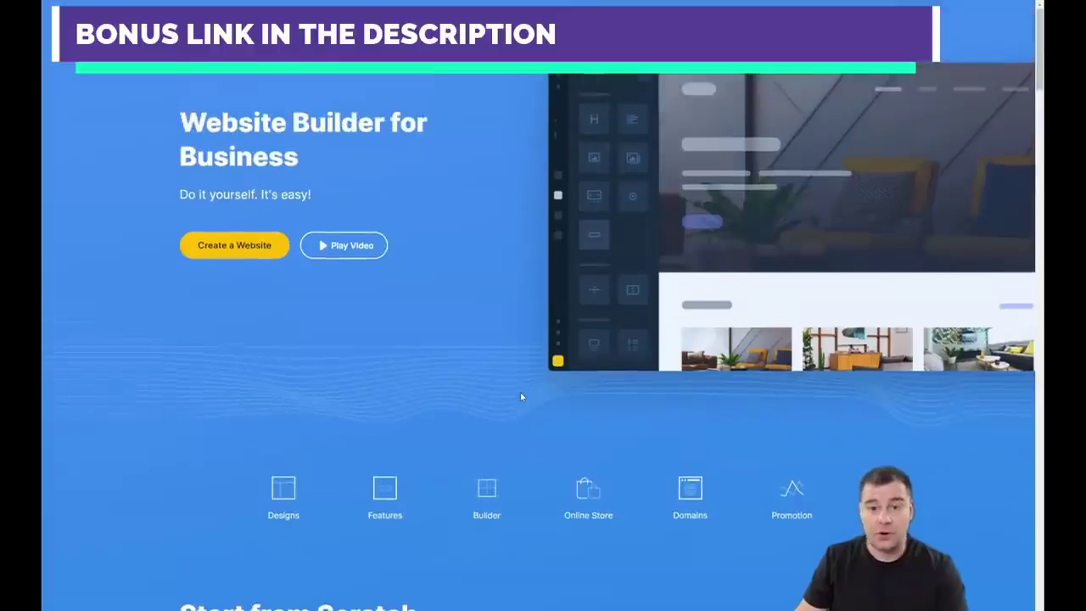
pyautogui.scroll(-1, 521, 396)
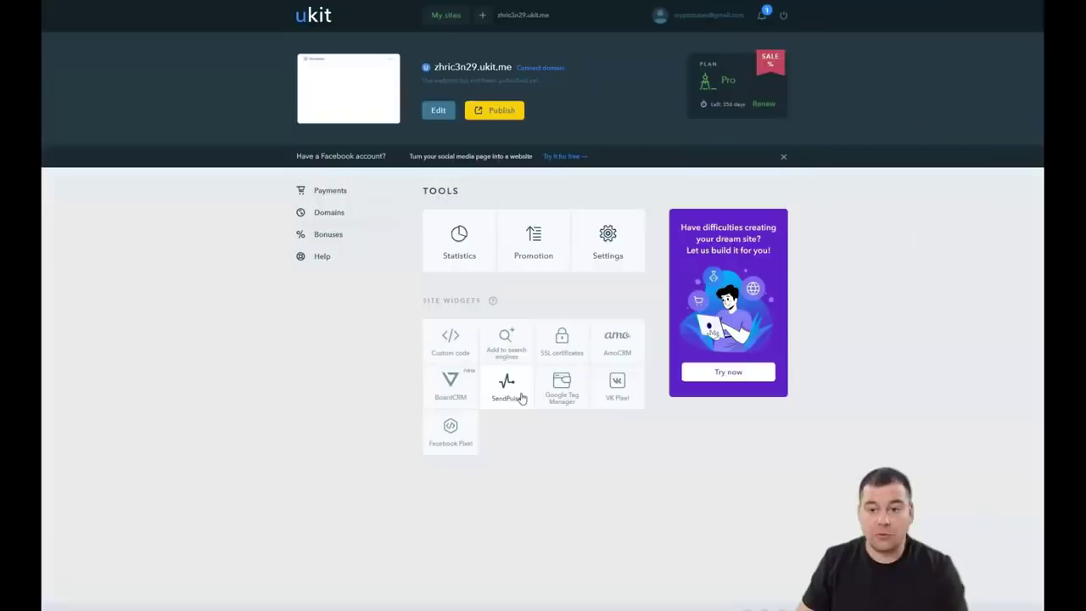
# Step: Start a new site and scroll down the Choose design gallery's category list
pyautogui.click(483, 16)
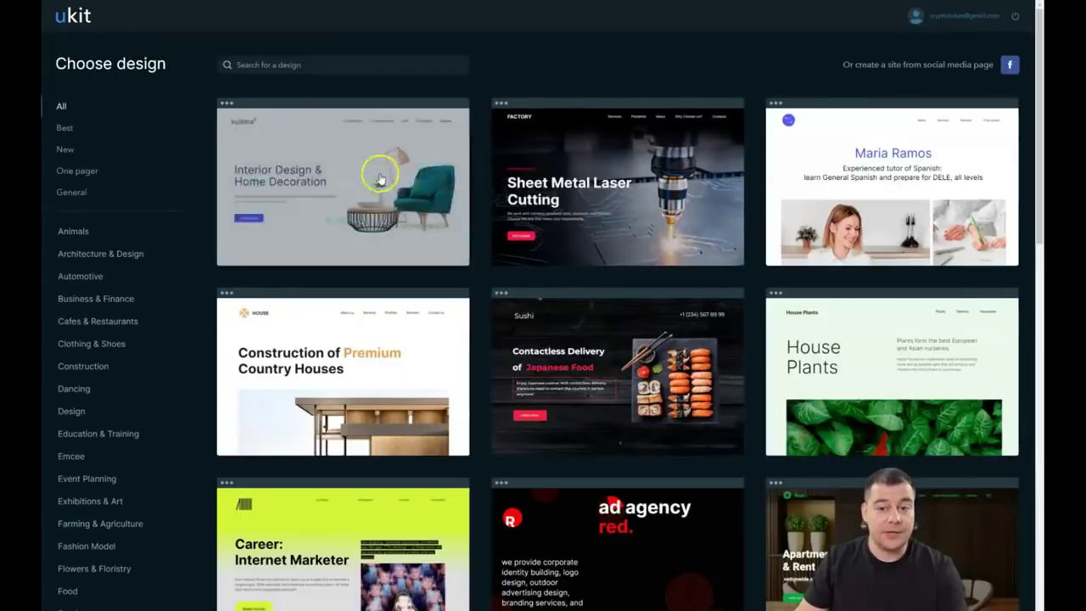
pyautogui.scroll(-2, 609, 236)
pyautogui.scroll(-4, 608, 236)
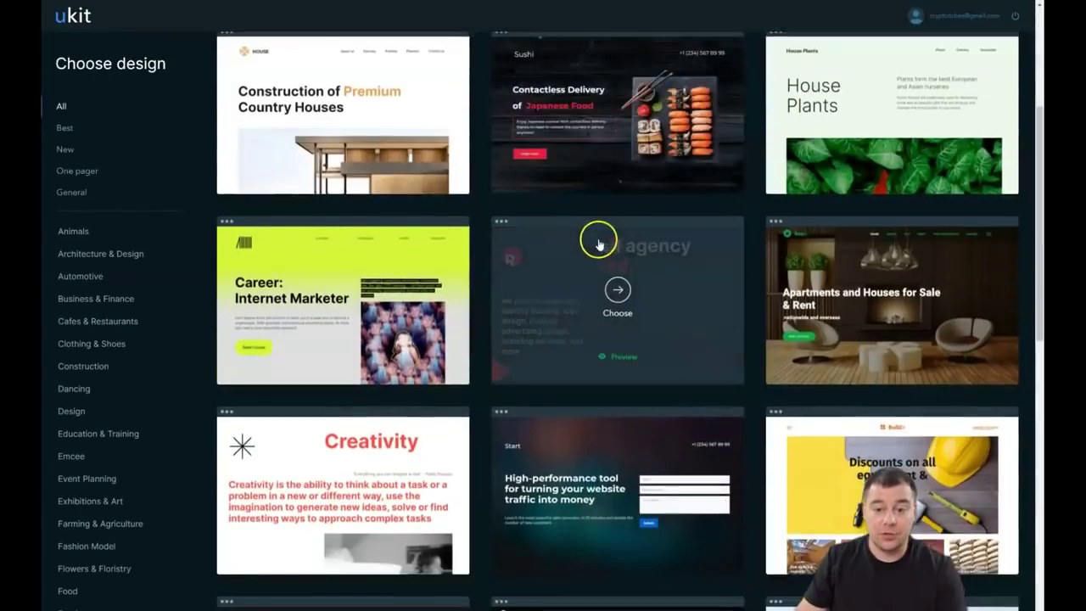
pyautogui.scroll(-2, 611, 246)
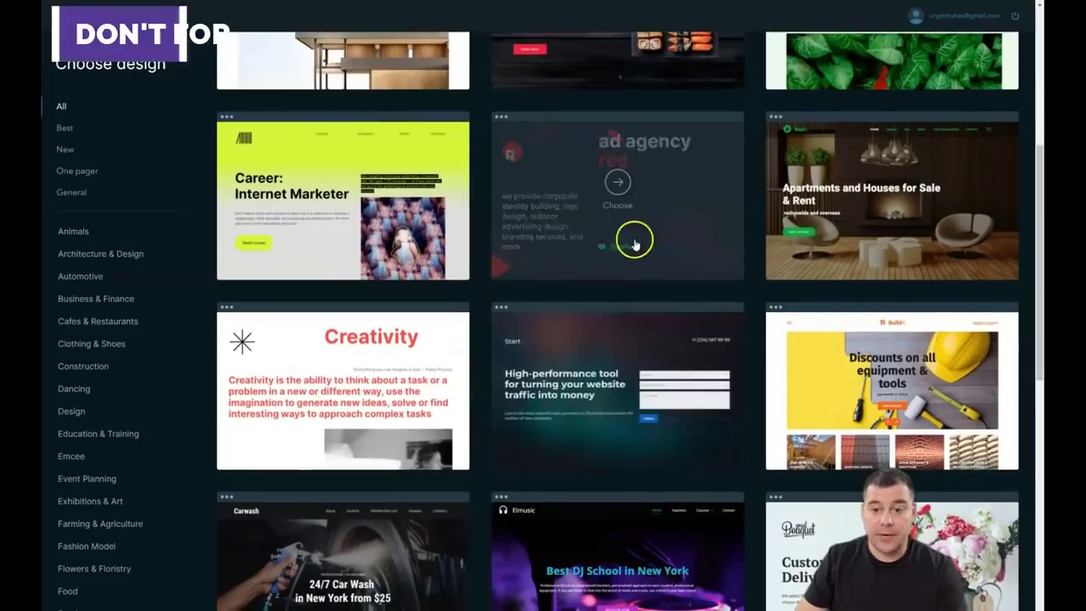
pyautogui.scroll(-5, 72, 246)
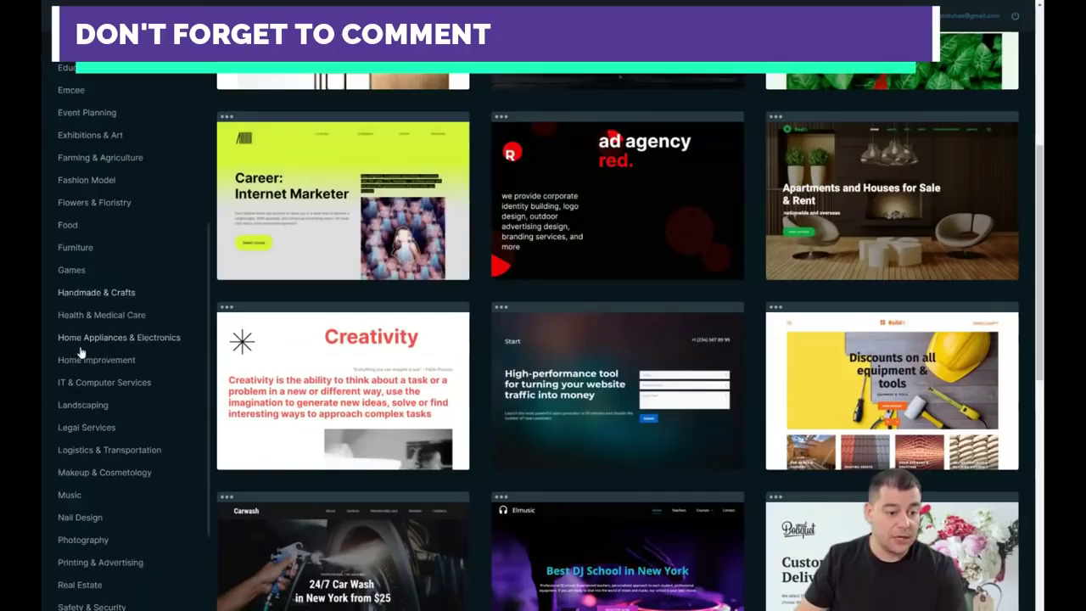
pyautogui.scroll(-2, 81, 352)
pyautogui.scroll(-1, 81, 351)
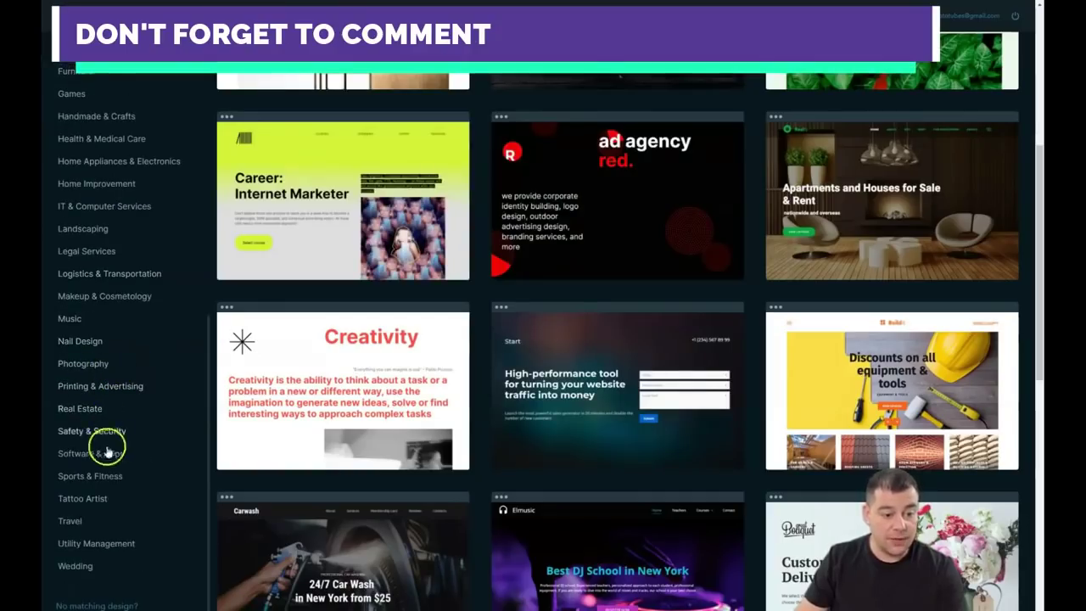
# Step: Browse the Tattoo Artist, Wedding, Legal Services and Home Improvement design categories
pyautogui.click(77, 498)
pyautogui.moveTo(347, 404)
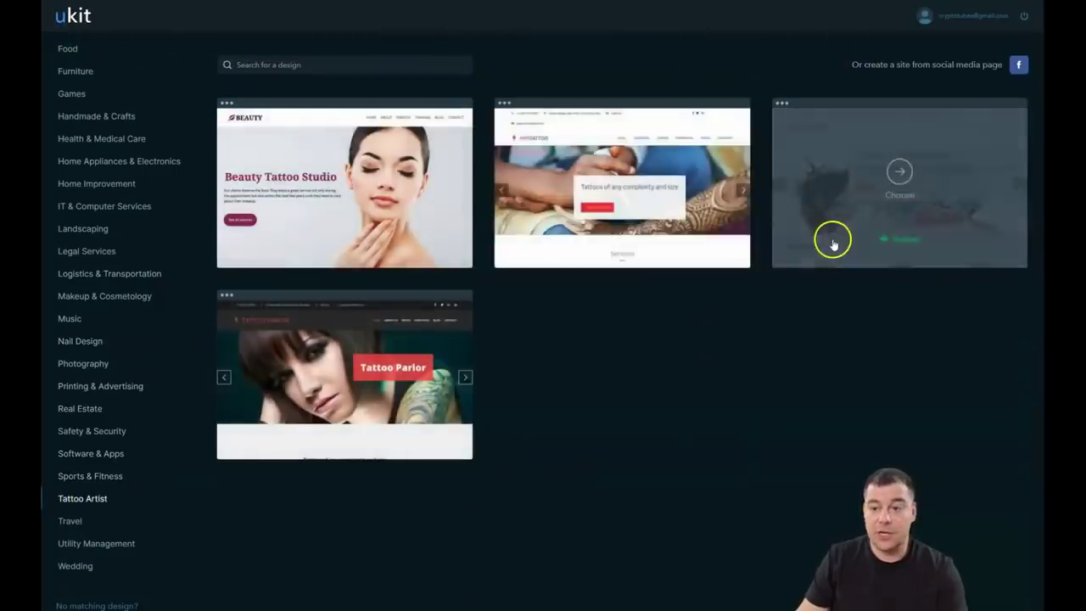
pyautogui.click(73, 567)
pyautogui.scroll(-1, 516, 271)
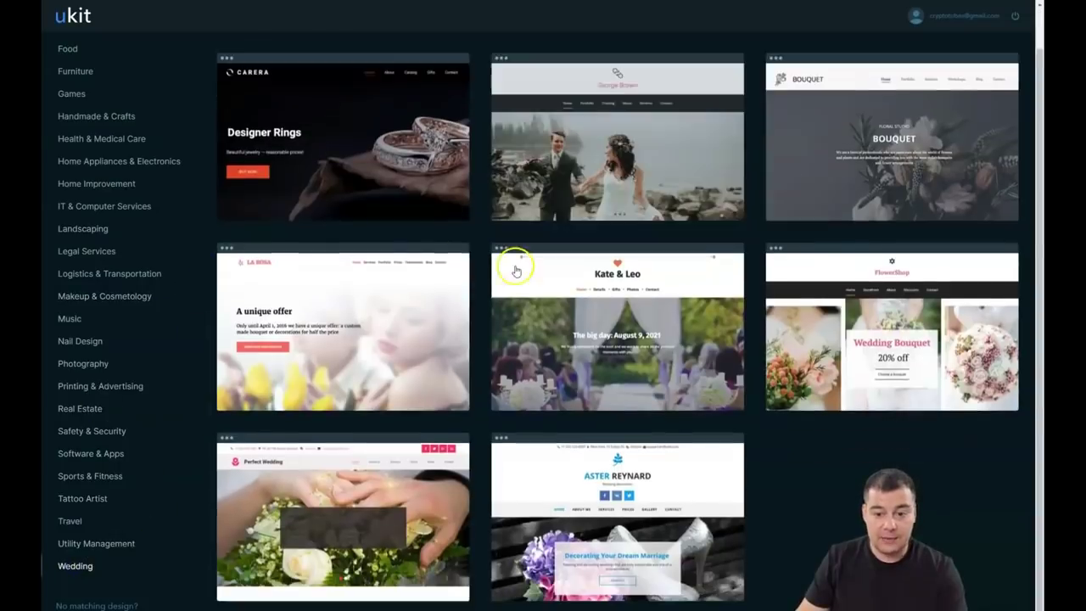
pyautogui.scroll(-1, 355, 287)
pyautogui.click(71, 253)
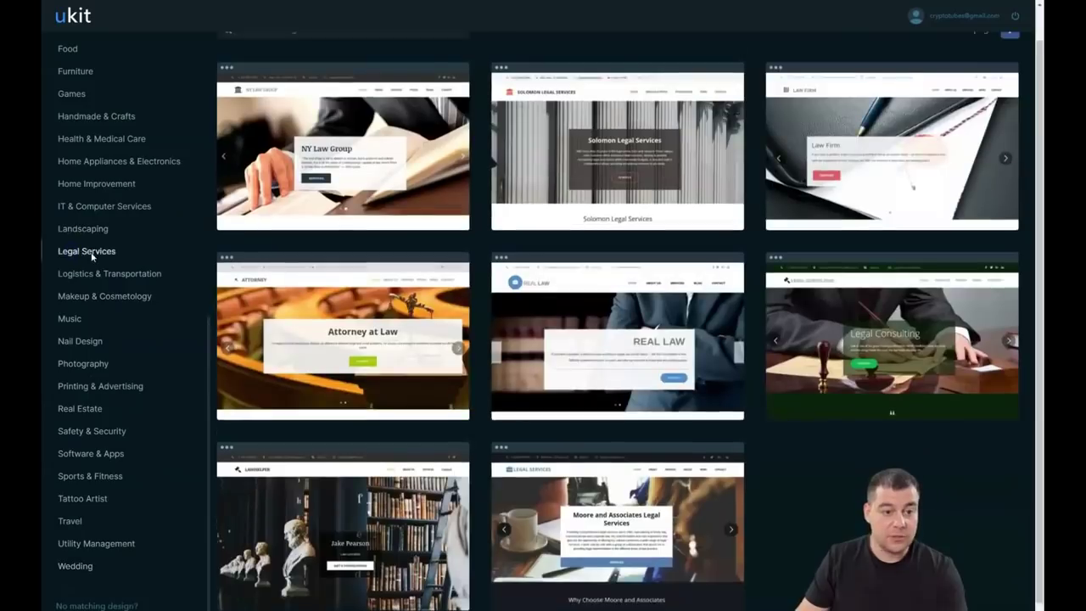
pyautogui.click(90, 184)
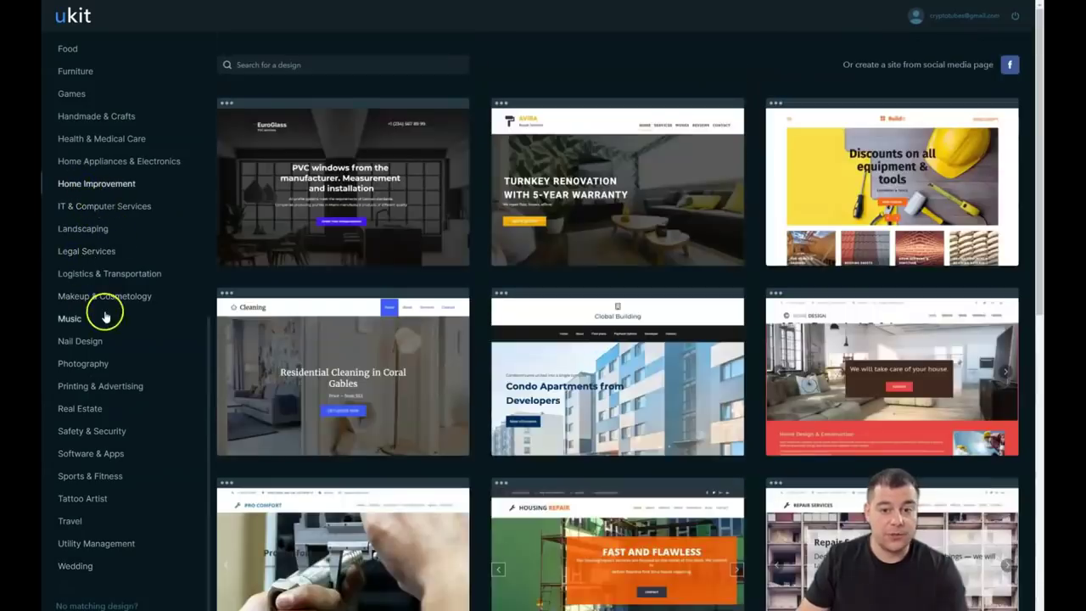
pyautogui.scroll(2, 112, 311)
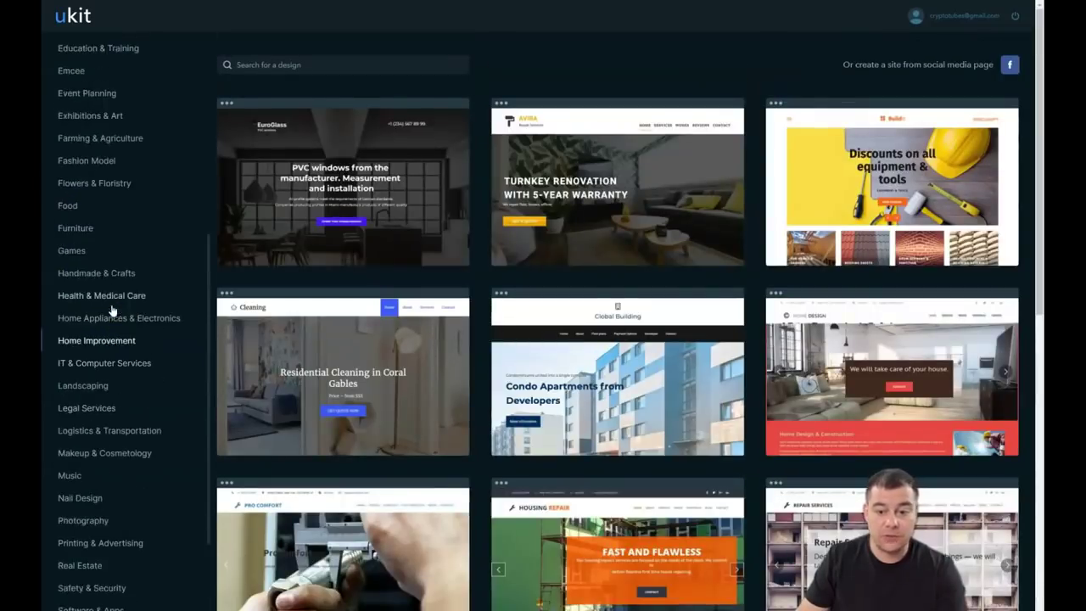
pyautogui.scroll(4, 106, 284)
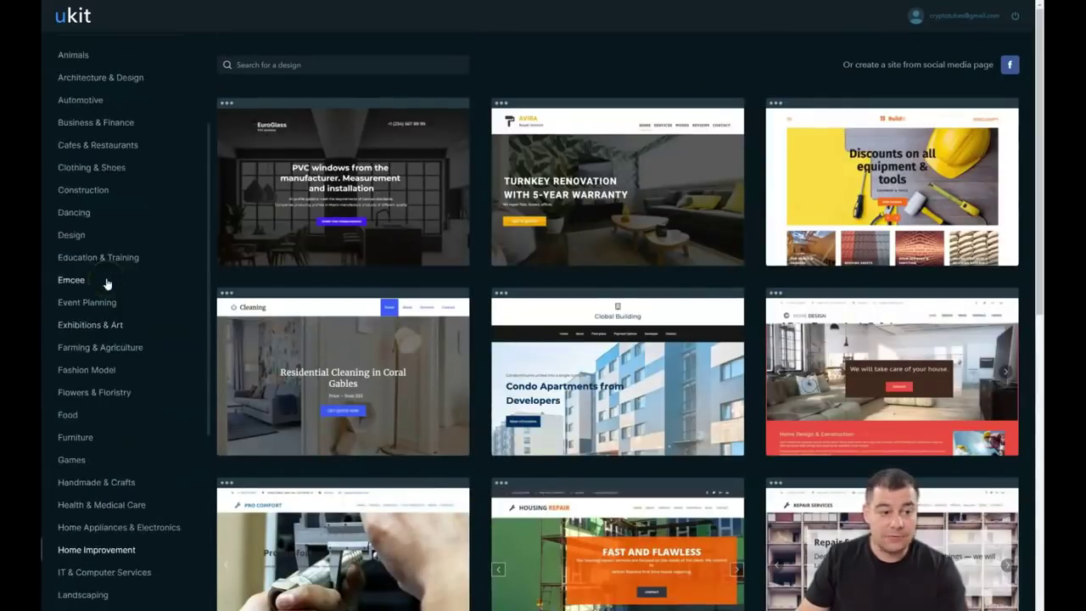
pyautogui.scroll(1, 107, 283)
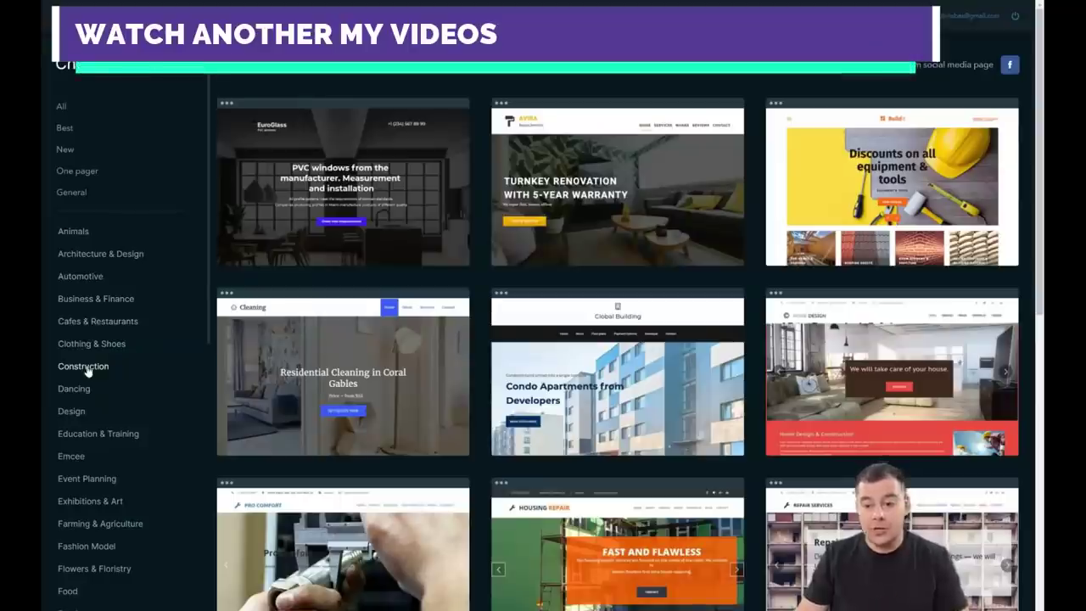
# Step: Filter the gallery to One pager designs and choose the Architect apartment template
pyautogui.click(82, 180)
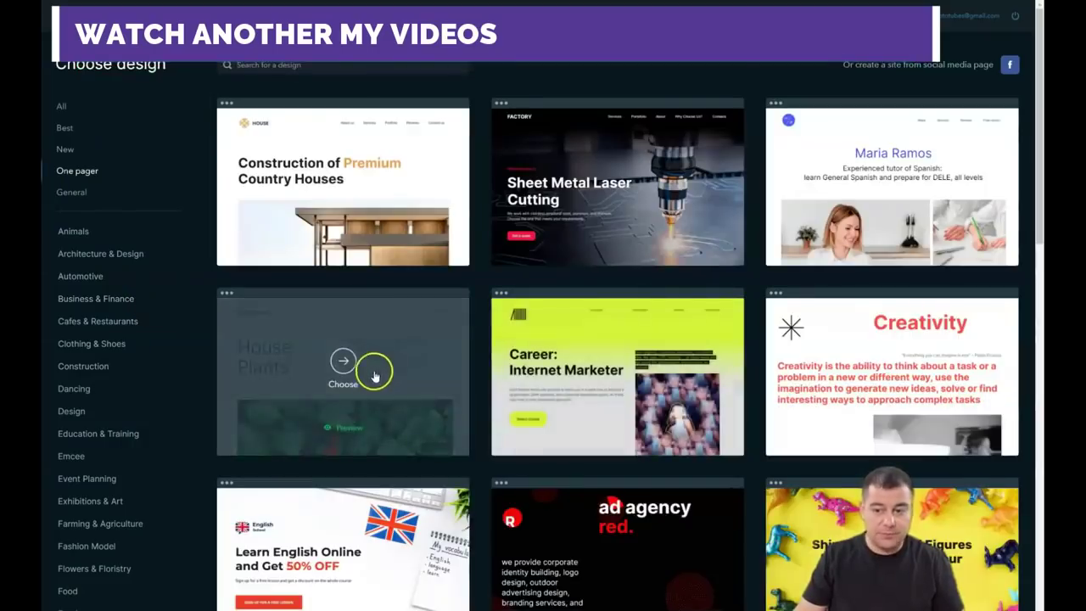
pyautogui.scroll(-4, 374, 365)
pyautogui.scroll(-2, 378, 365)
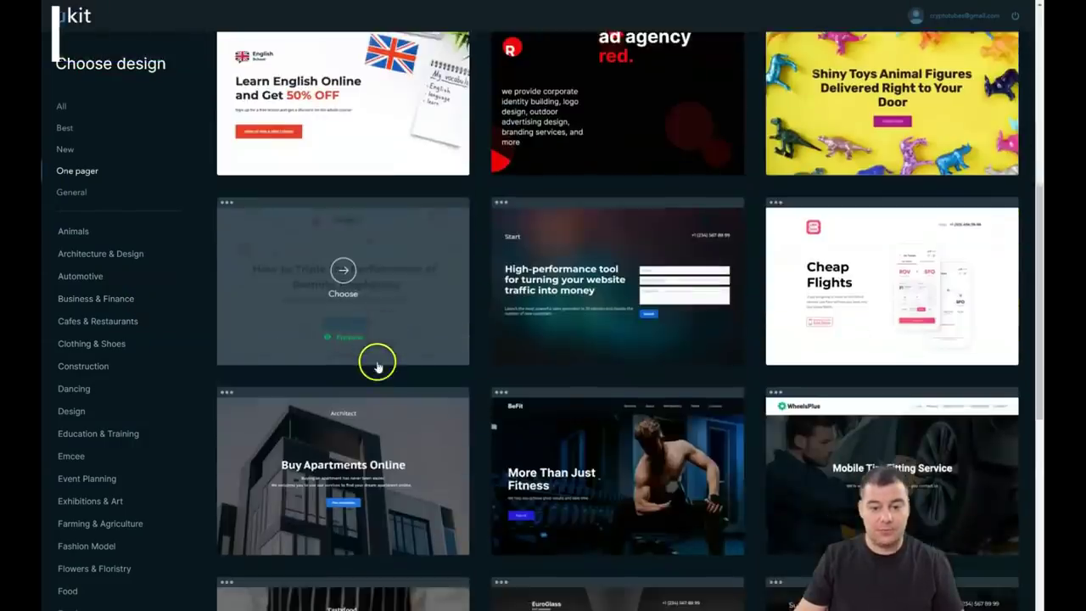
pyautogui.scroll(-3, 377, 365)
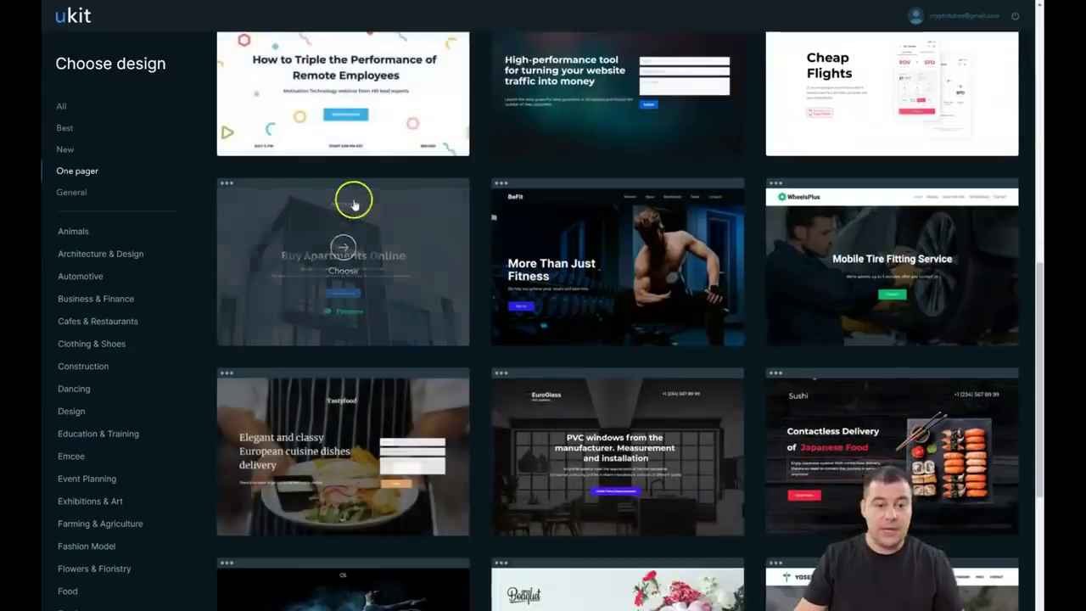
pyautogui.click(344, 253)
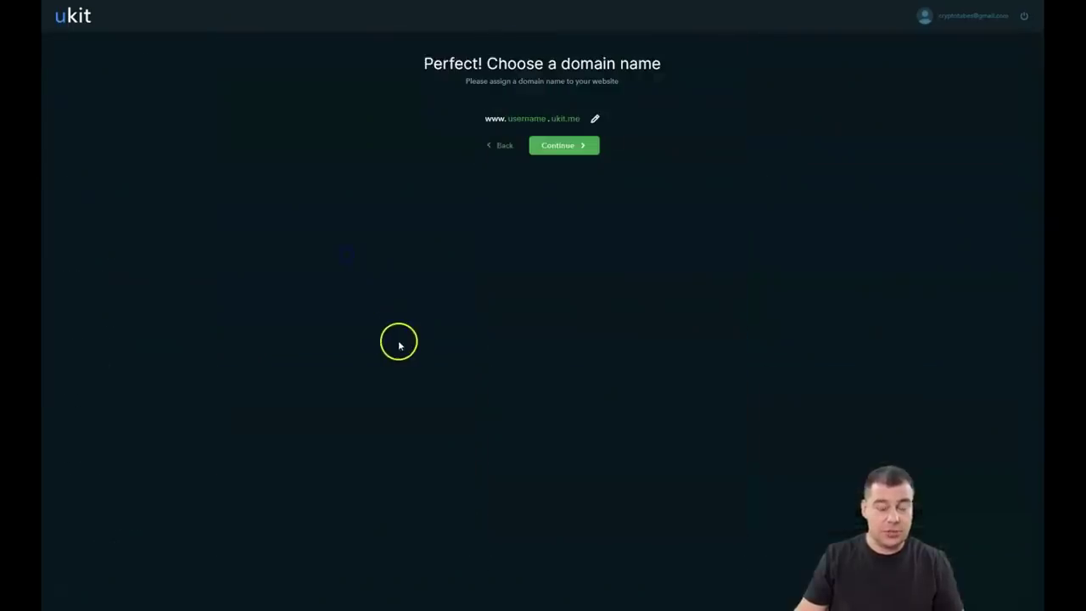
# Step: Keep the suggested ukit.me domain and skip the Welcome to uKit tour
pyautogui.click(562, 146)
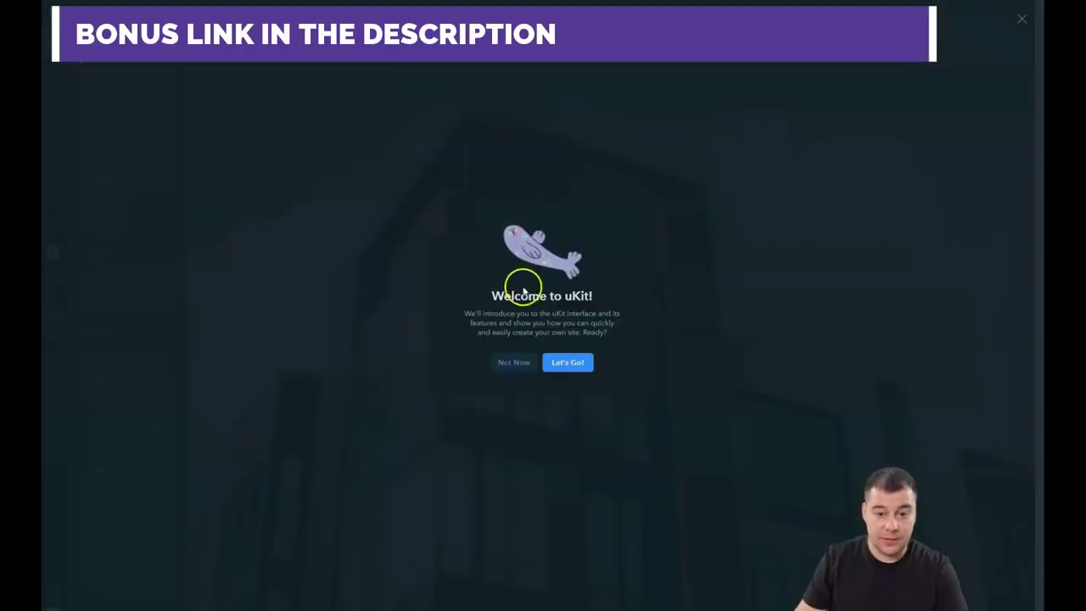
pyautogui.click(512, 361)
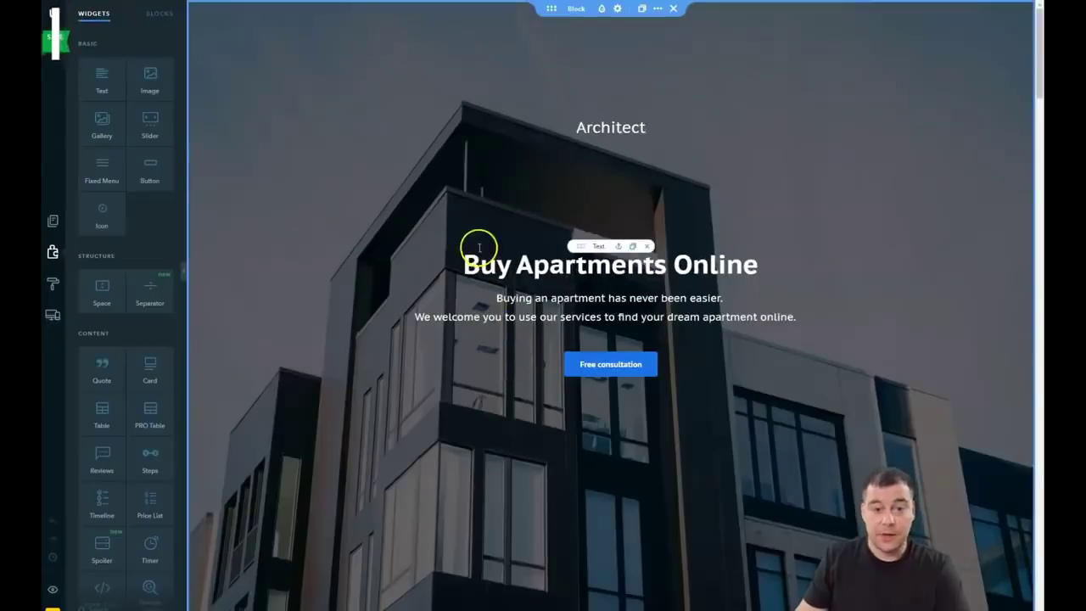
pyautogui.scroll(-6, 506, 286)
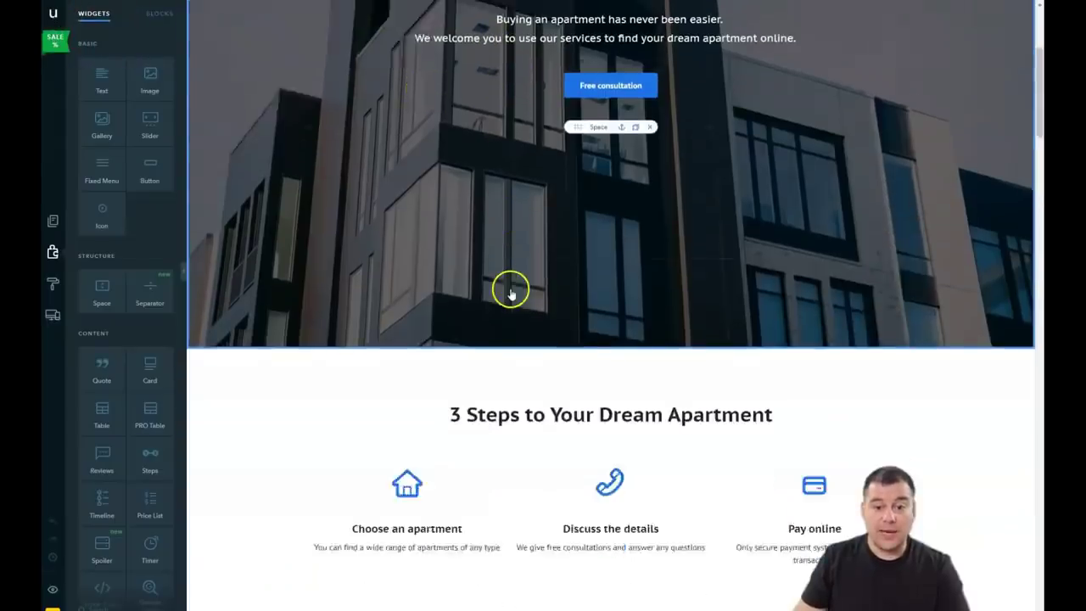
pyautogui.scroll(-2, 512, 294)
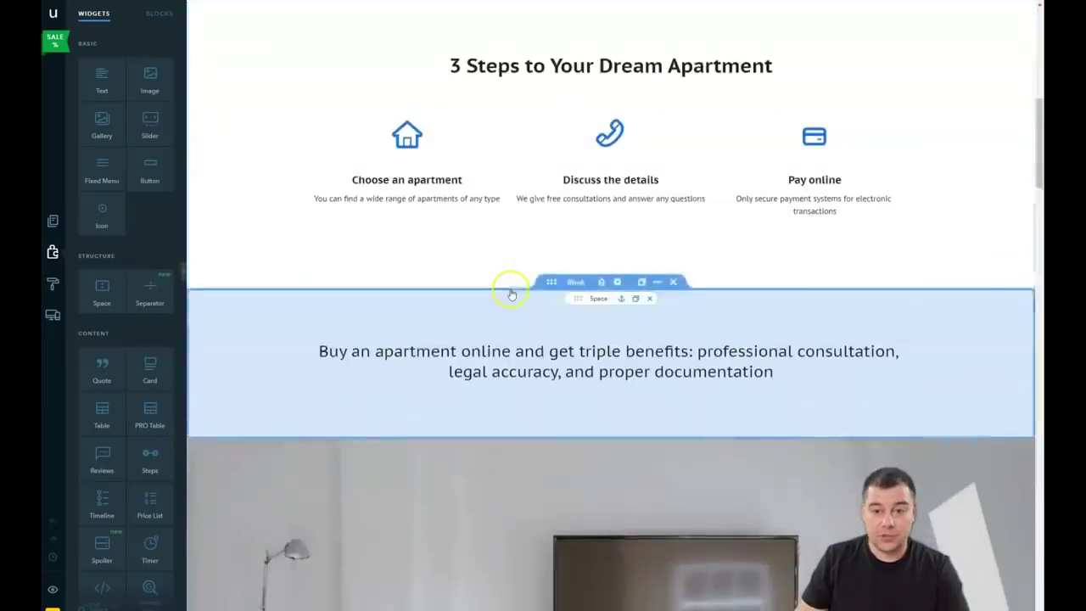
pyautogui.scroll(-4, 512, 293)
pyautogui.scroll(-7, 512, 294)
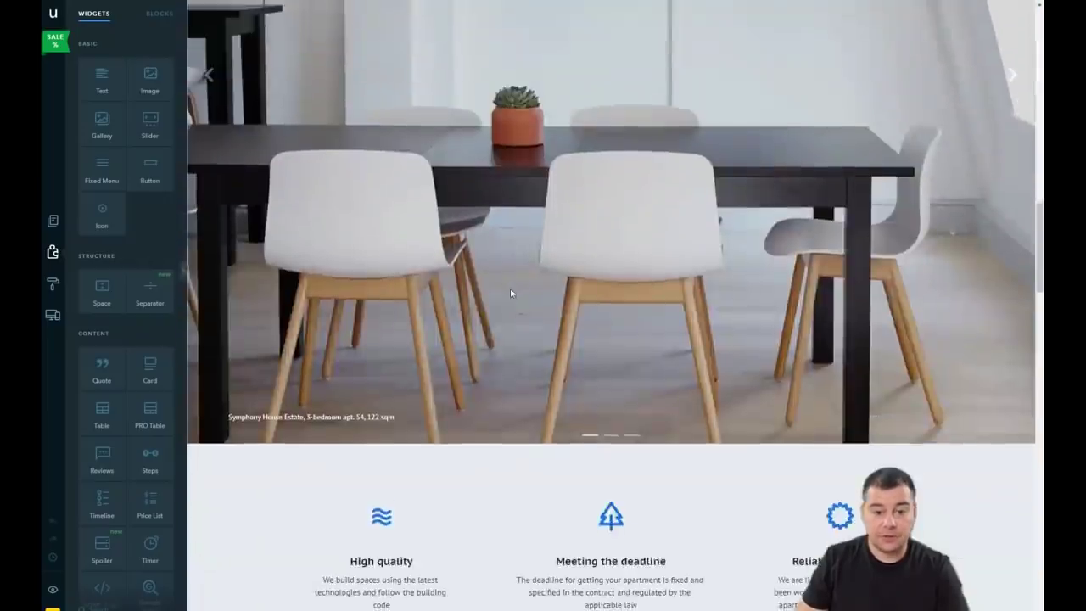
pyautogui.scroll(-1, 511, 294)
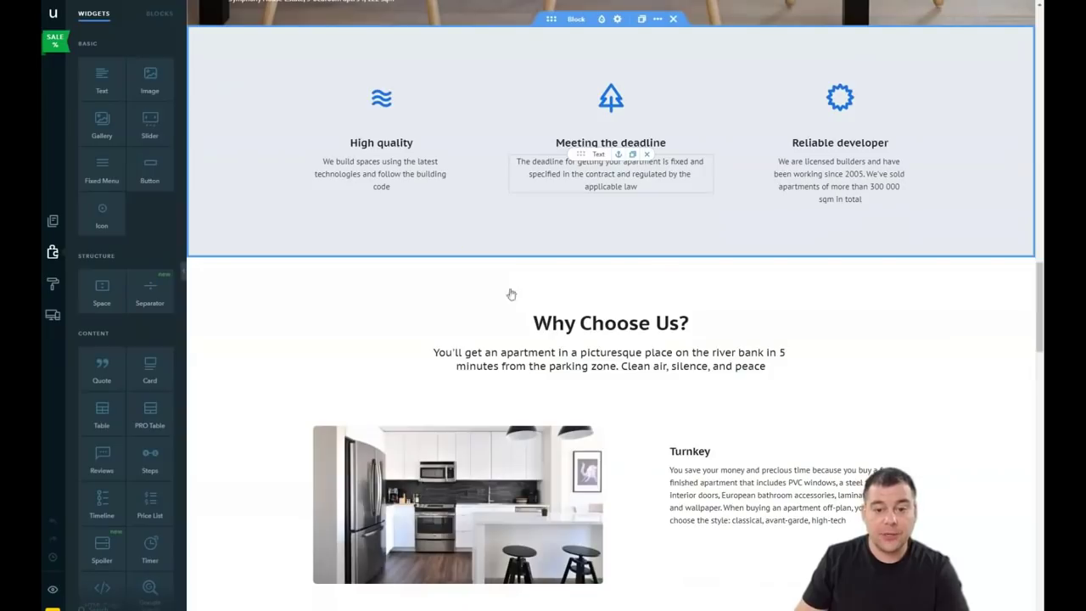
pyautogui.click(391, 108)
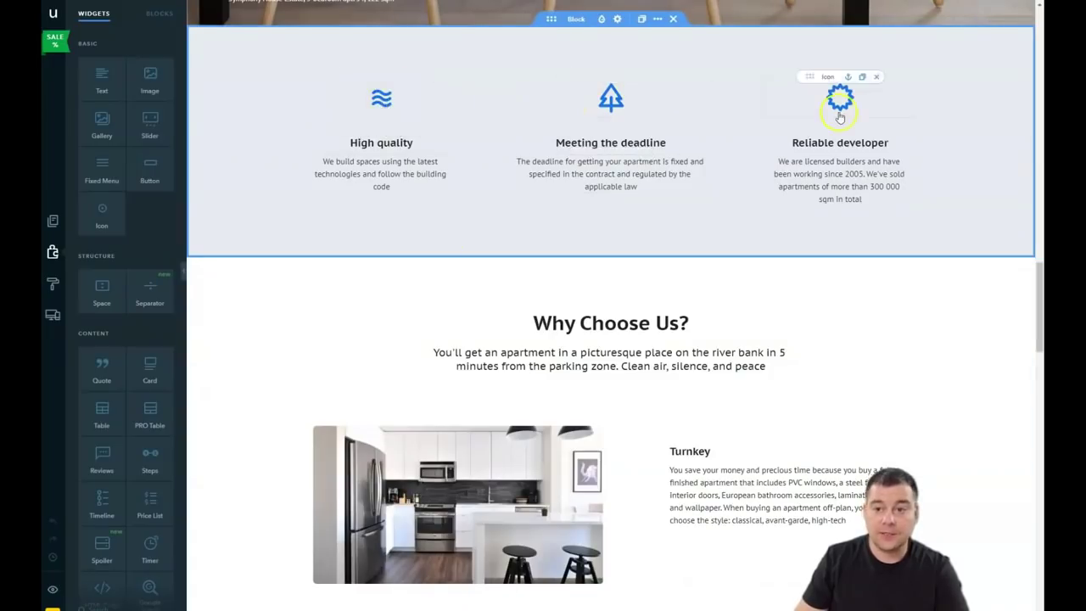
pyautogui.scroll(-8, 592, 206)
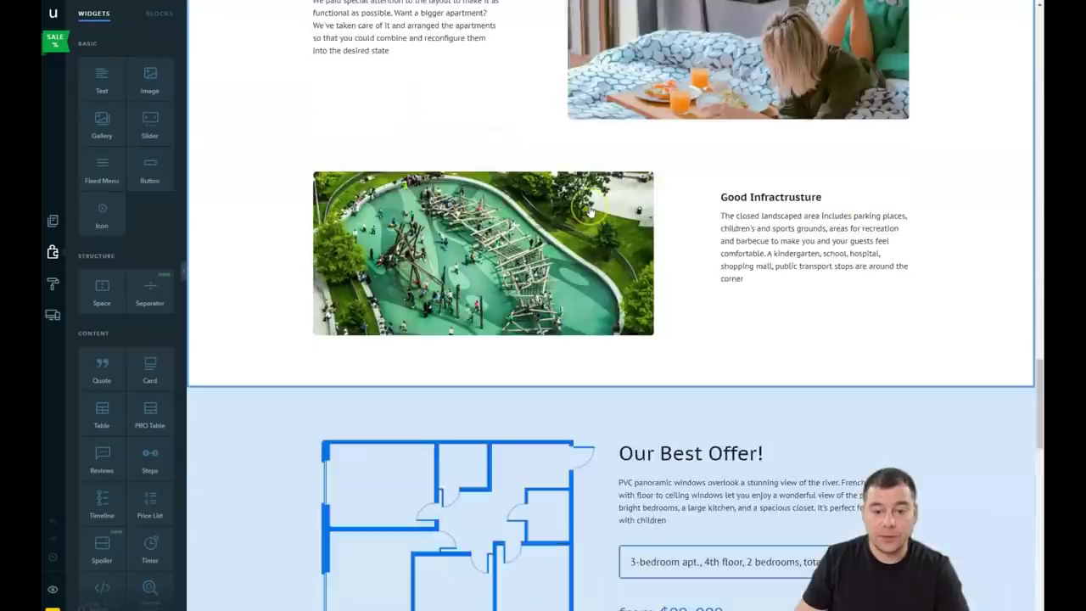
pyautogui.scroll(-6, 591, 211)
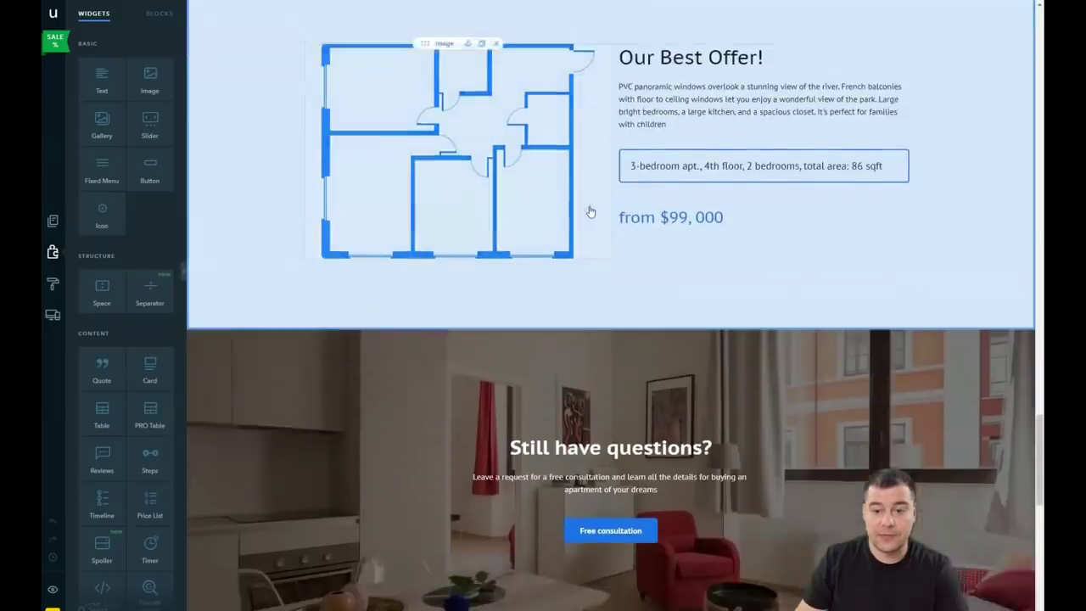
pyautogui.scroll(-5, 590, 212)
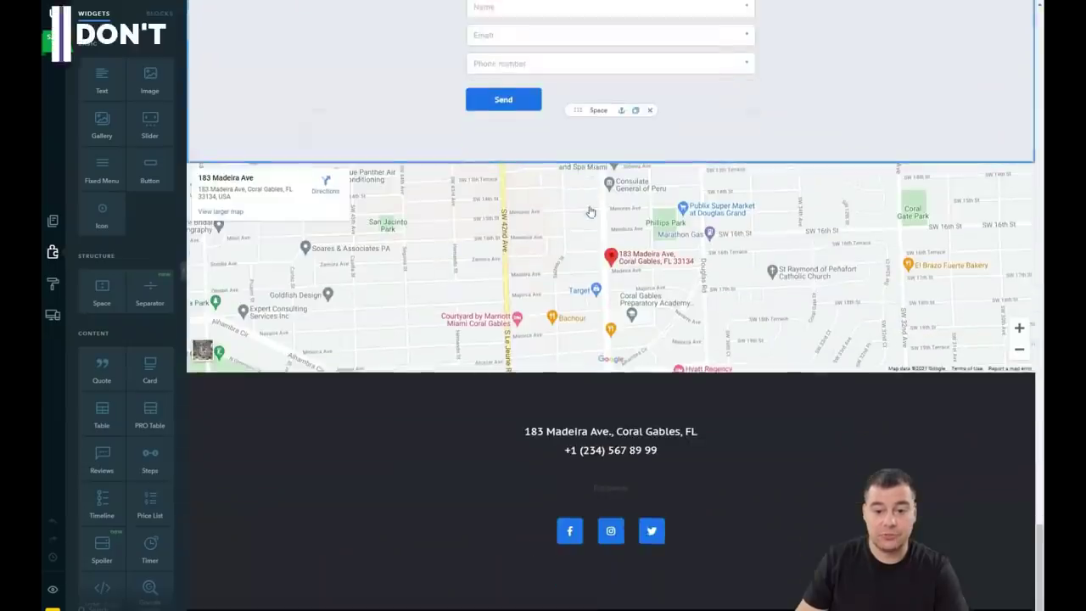
pyautogui.click(587, 371)
pyautogui.scroll(3, 587, 371)
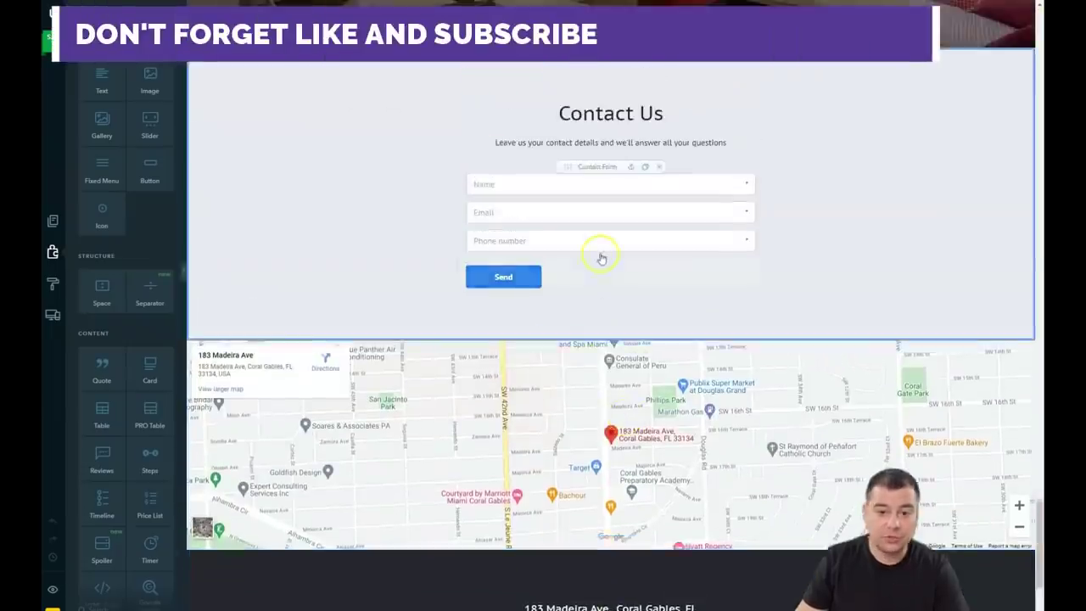
pyautogui.scroll(7, 602, 252)
pyautogui.scroll(10, 602, 259)
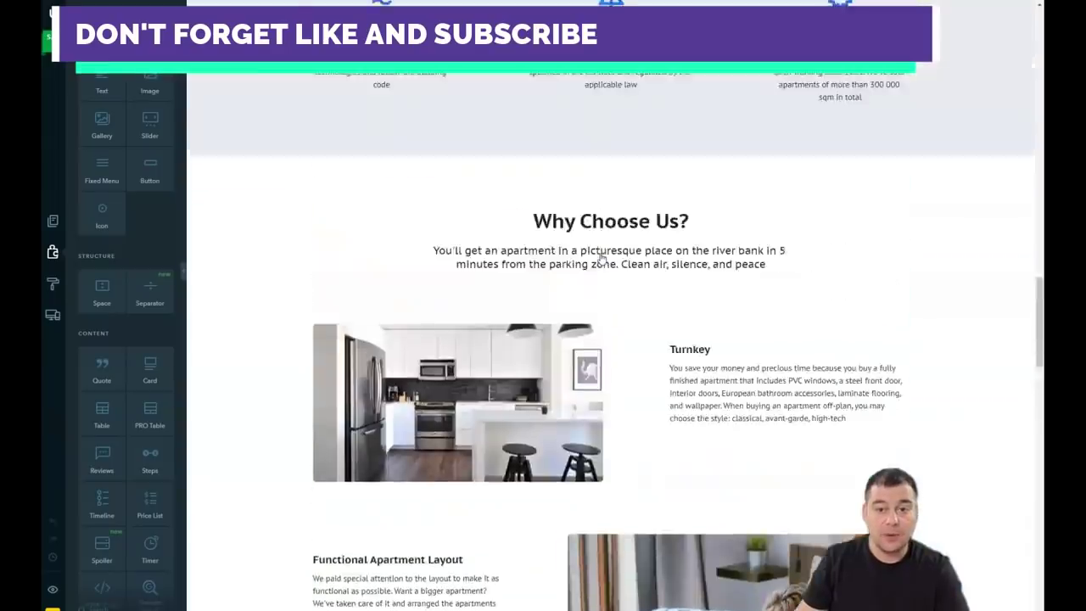
pyautogui.scroll(2, 601, 259)
pyautogui.scroll(-10, 596, 260)
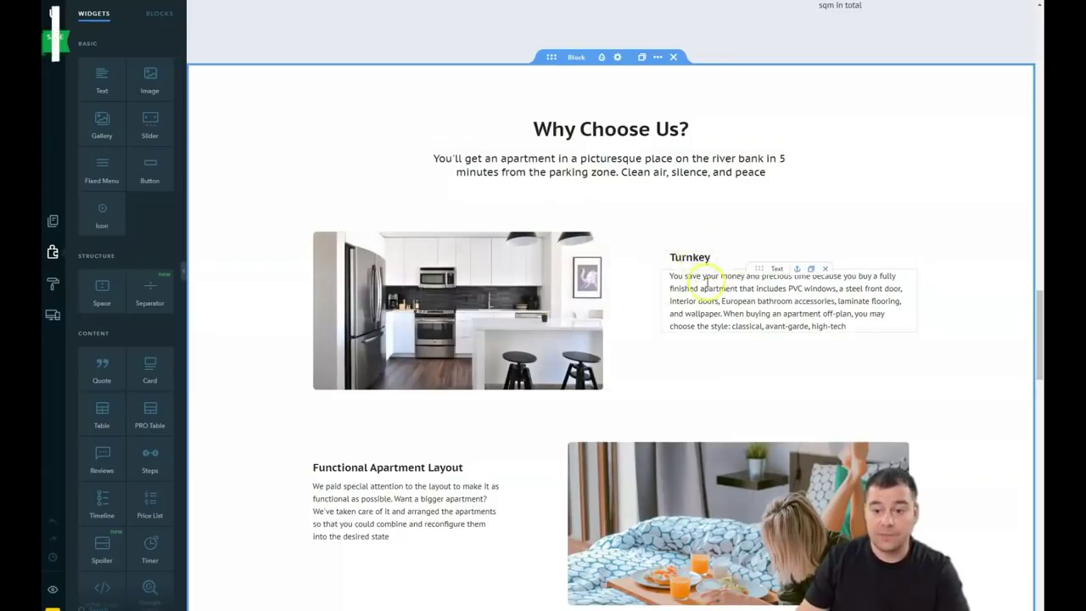
pyautogui.scroll(6, 623, 476)
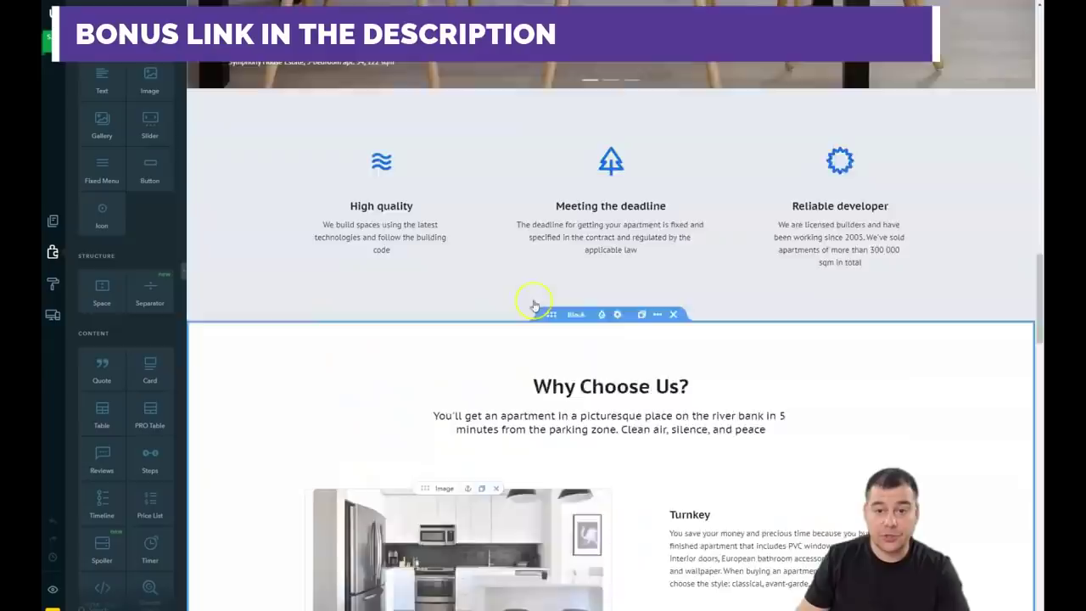
pyautogui.scroll(-1, 560, 303)
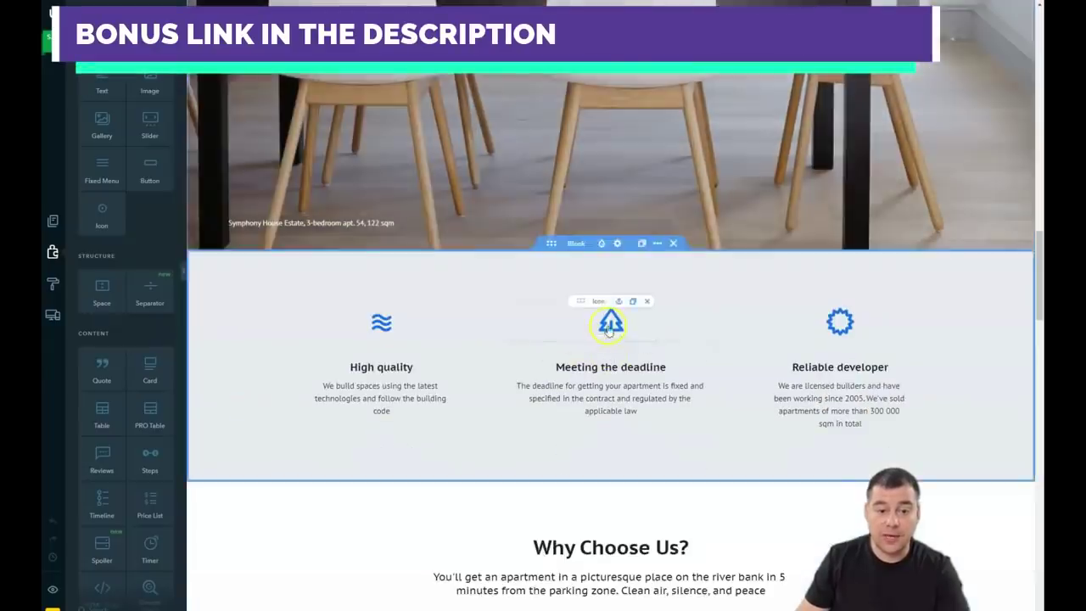
pyautogui.scroll(3, 609, 315)
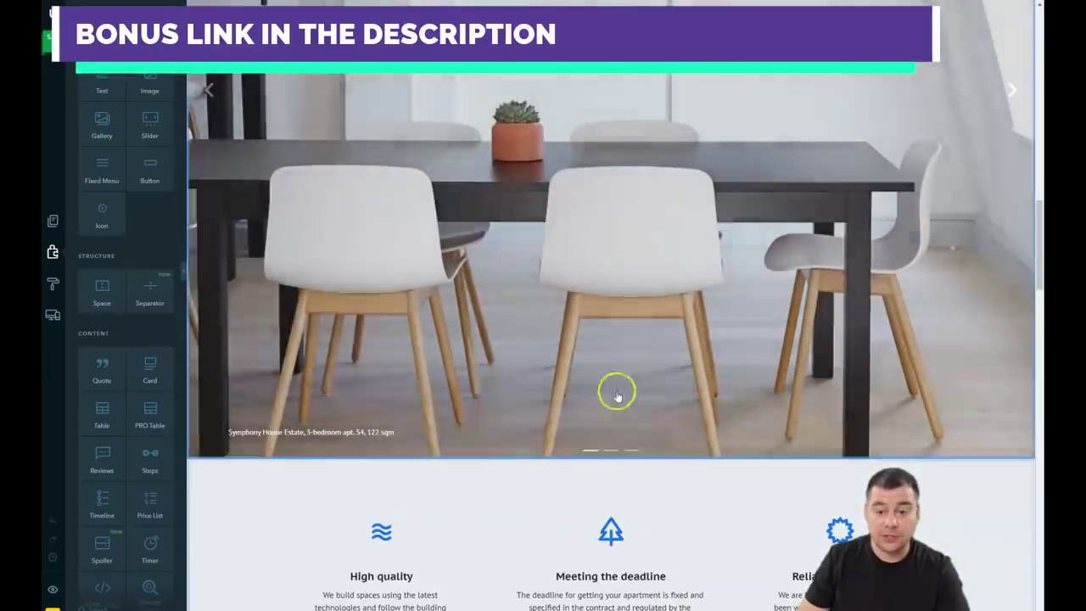
pyautogui.scroll(5, 619, 357)
pyautogui.scroll(2, 543, 210)
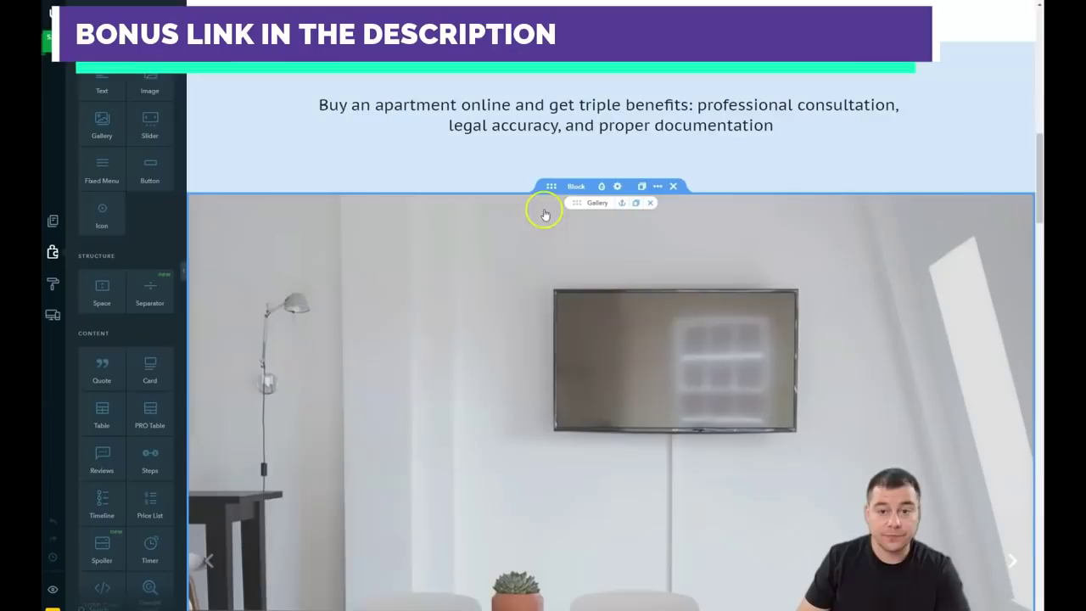
pyautogui.scroll(-1, 662, 276)
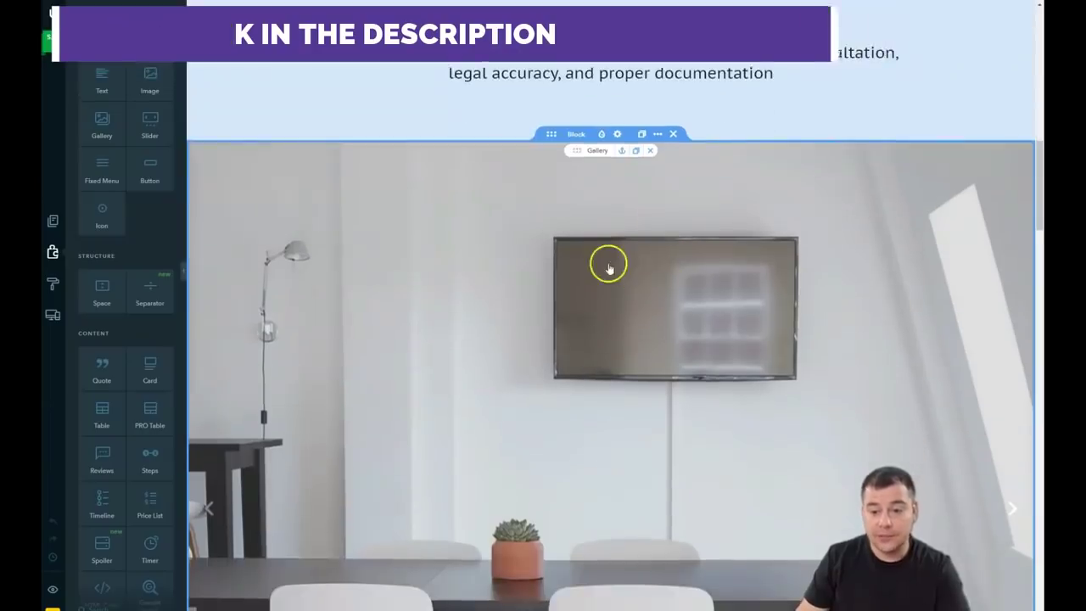
pyautogui.scroll(3, 533, 133)
pyautogui.scroll(4, 543, 237)
pyautogui.scroll(-4, 556, 271)
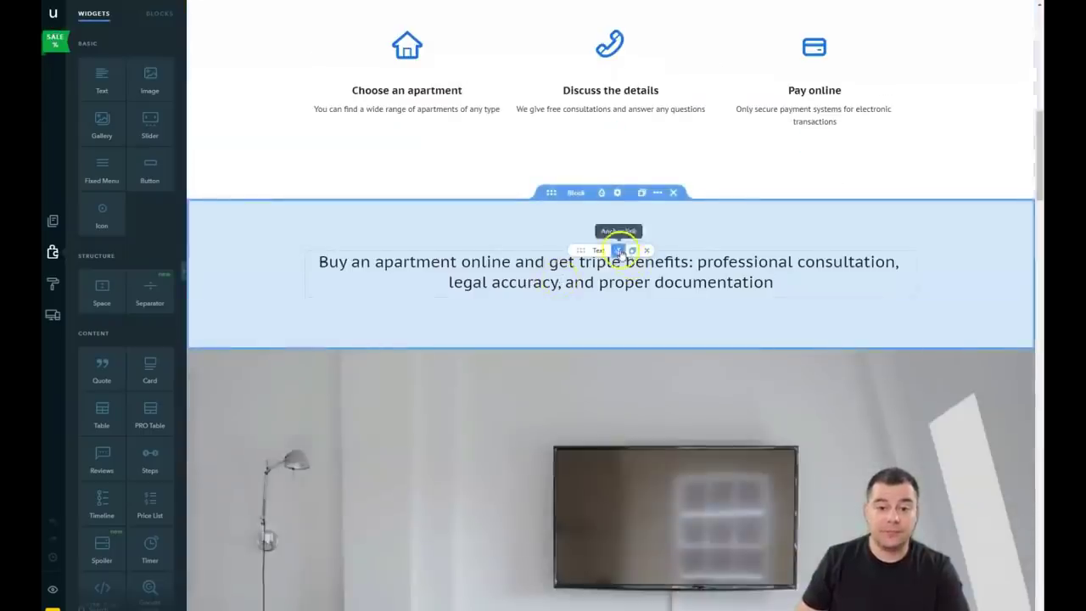
pyautogui.scroll(8, 620, 251)
pyautogui.click(804, 105)
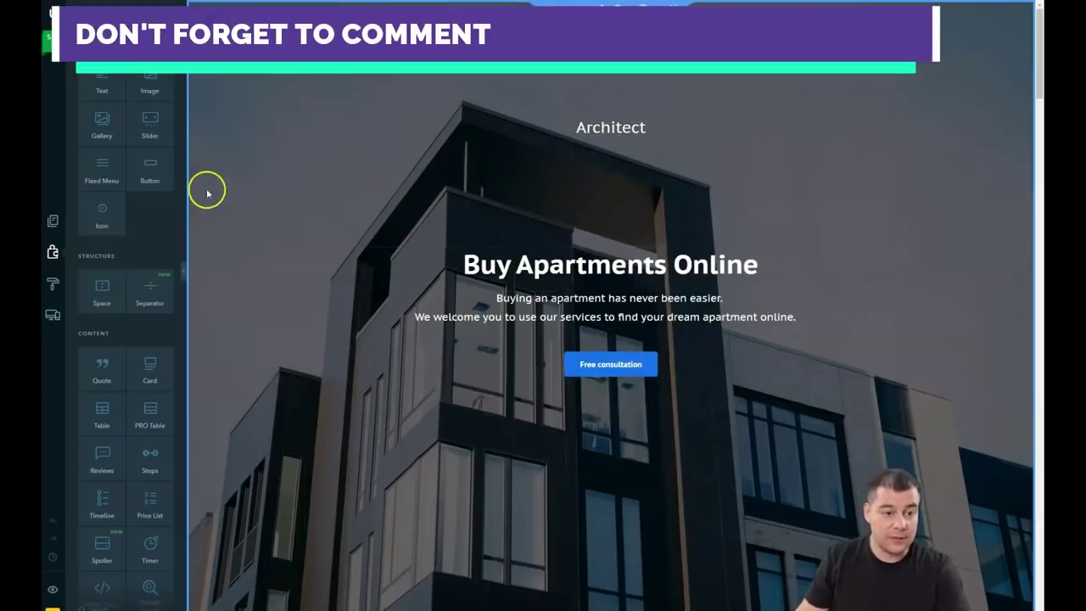
pyautogui.click(53, 280)
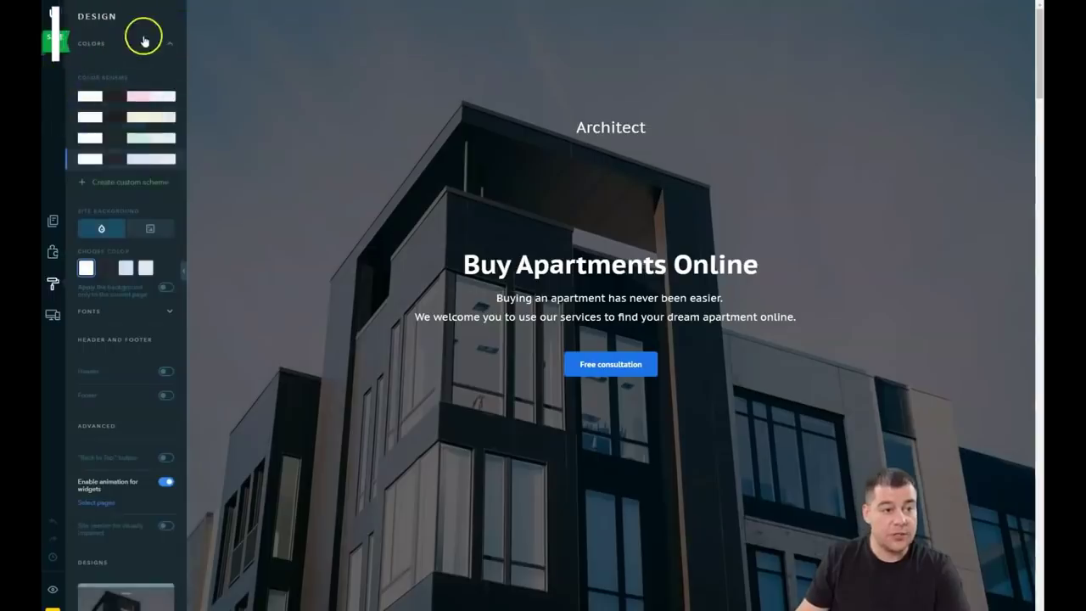
pyautogui.click(167, 44)
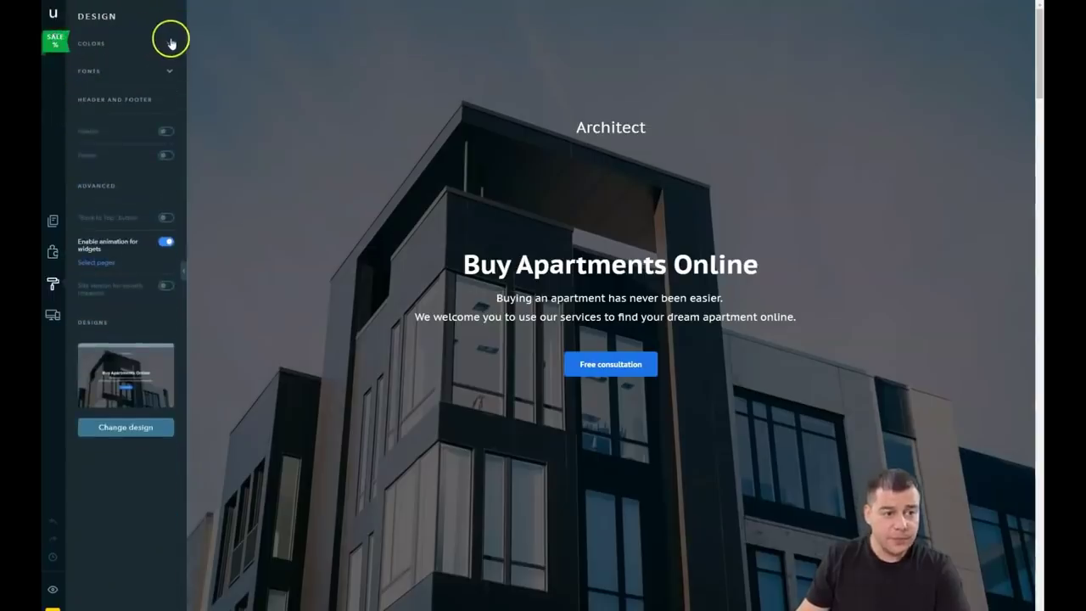
pyautogui.click(170, 47)
pyautogui.click(126, 54)
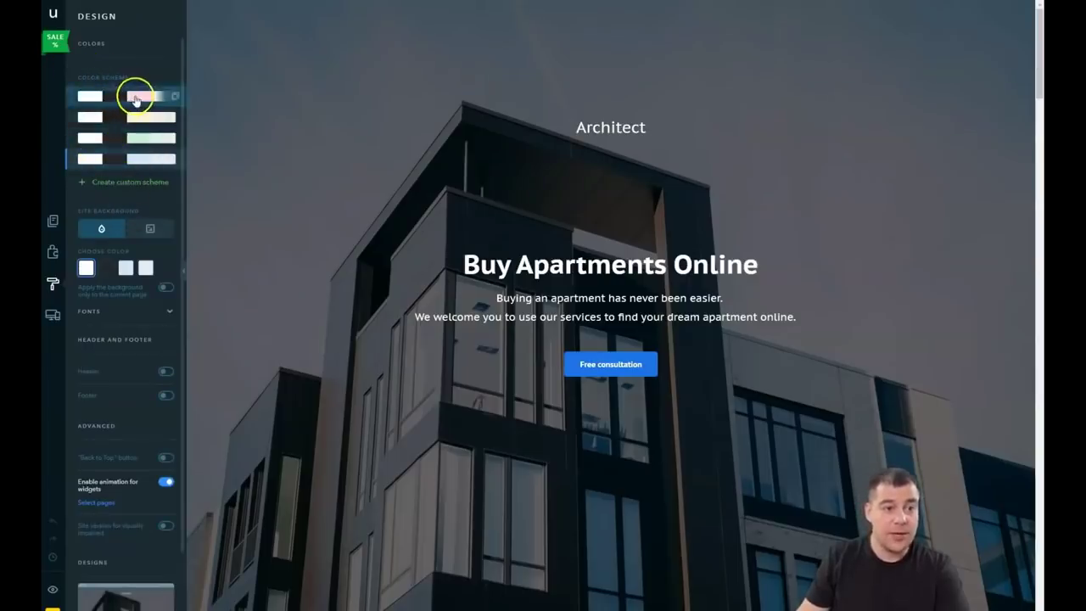
pyautogui.click(72, 140)
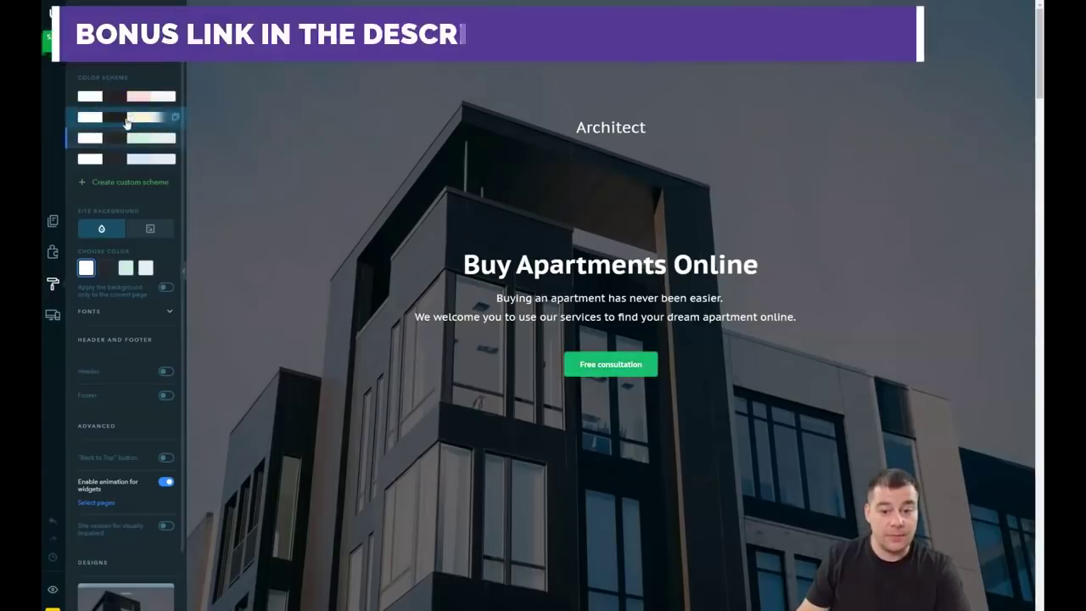
pyautogui.click(123, 119)
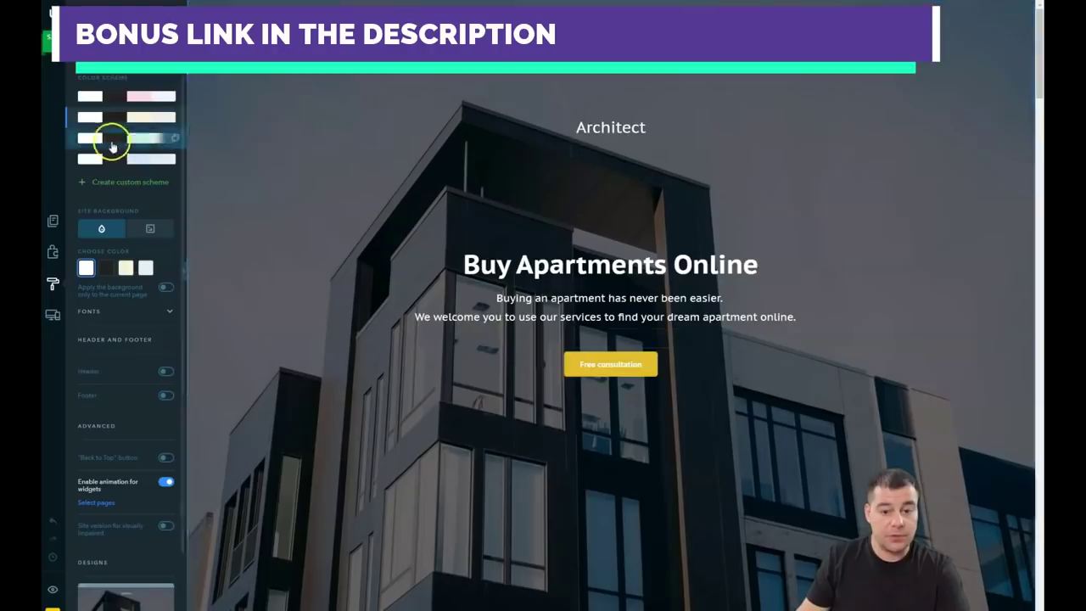
pyautogui.click(109, 94)
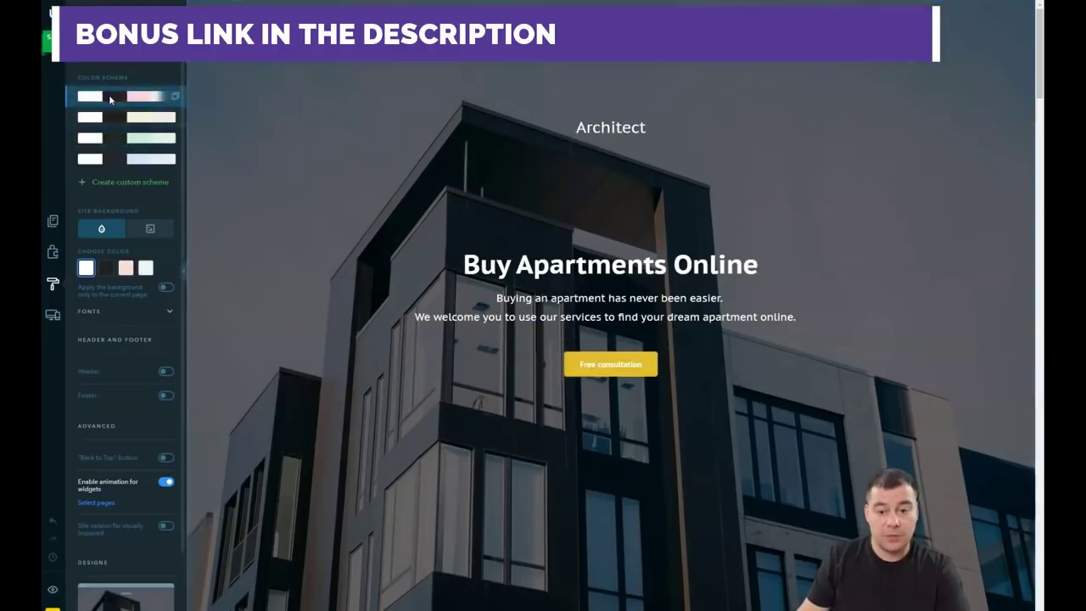
pyautogui.scroll(-5, 509, 331)
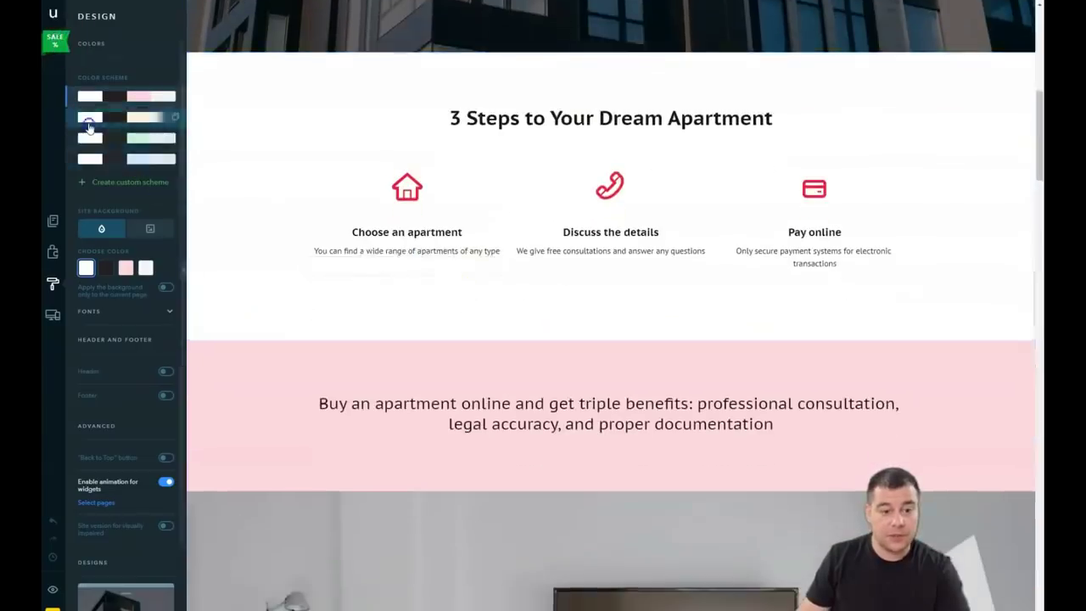
pyautogui.click(89, 123)
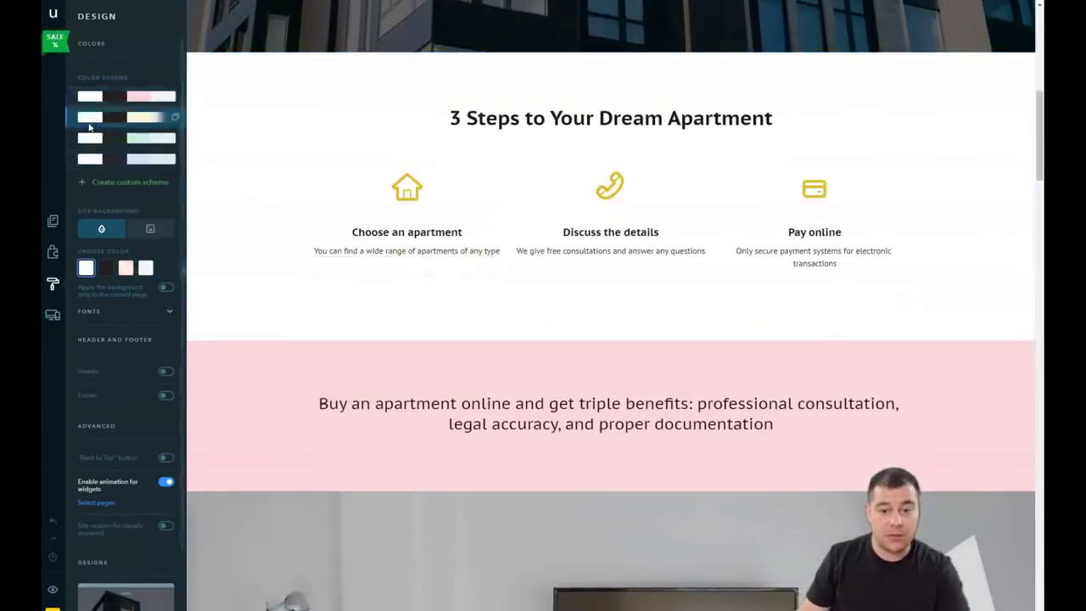
pyautogui.click(87, 142)
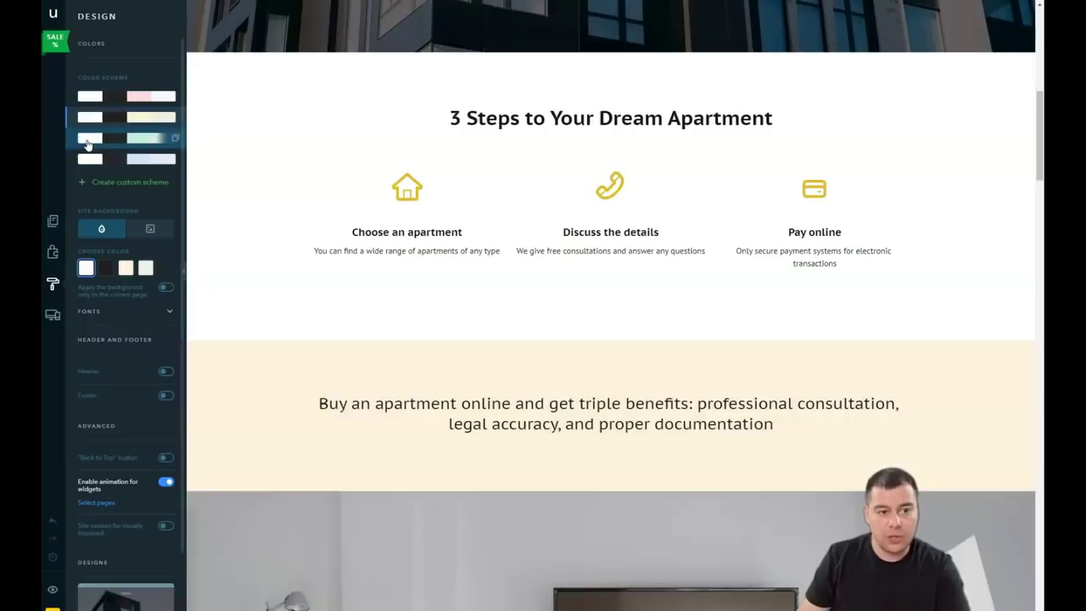
pyautogui.click(93, 140)
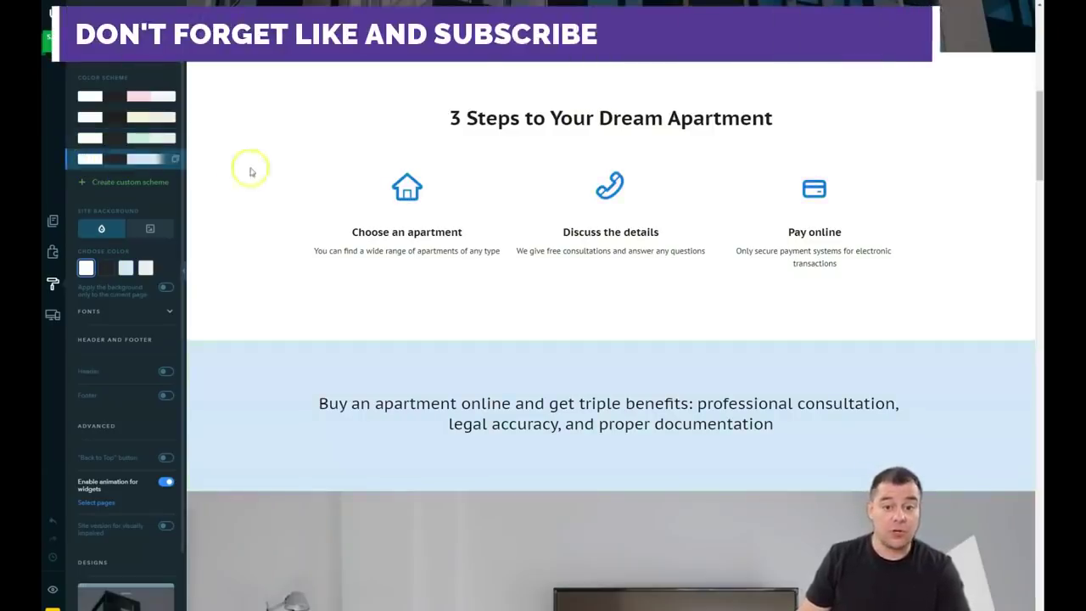
pyautogui.scroll(6, 317, 172)
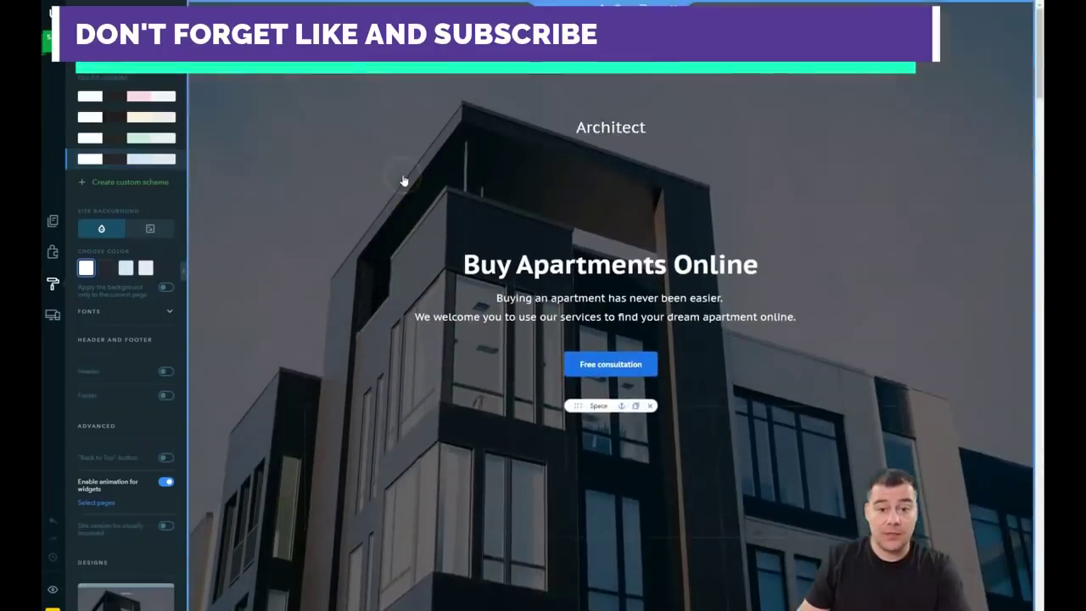
pyautogui.scroll(-6, 327, 198)
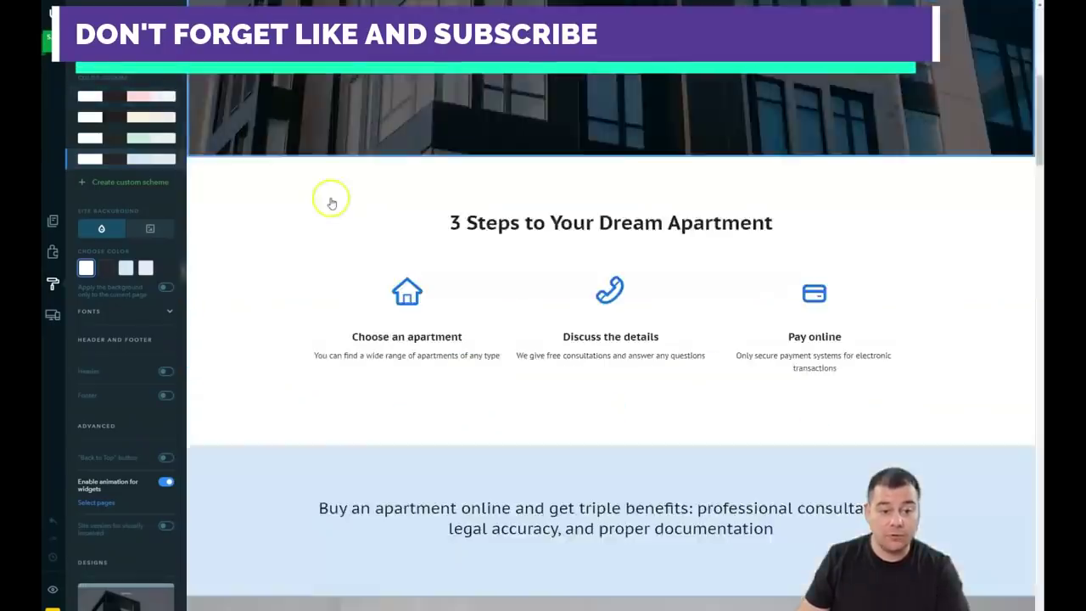
pyautogui.scroll(-8, 347, 195)
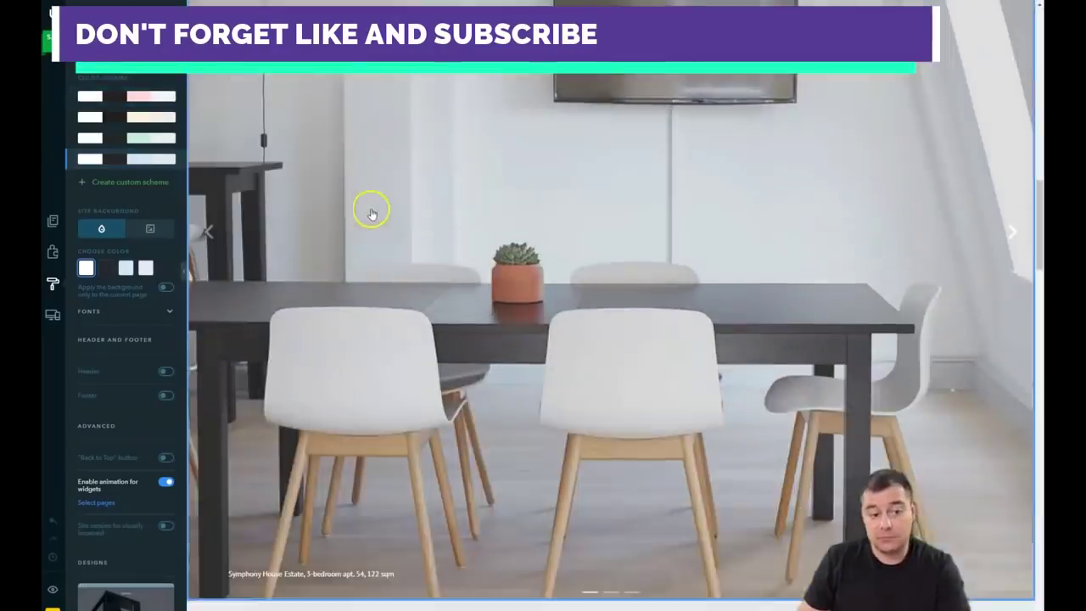
pyautogui.scroll(8, 369, 212)
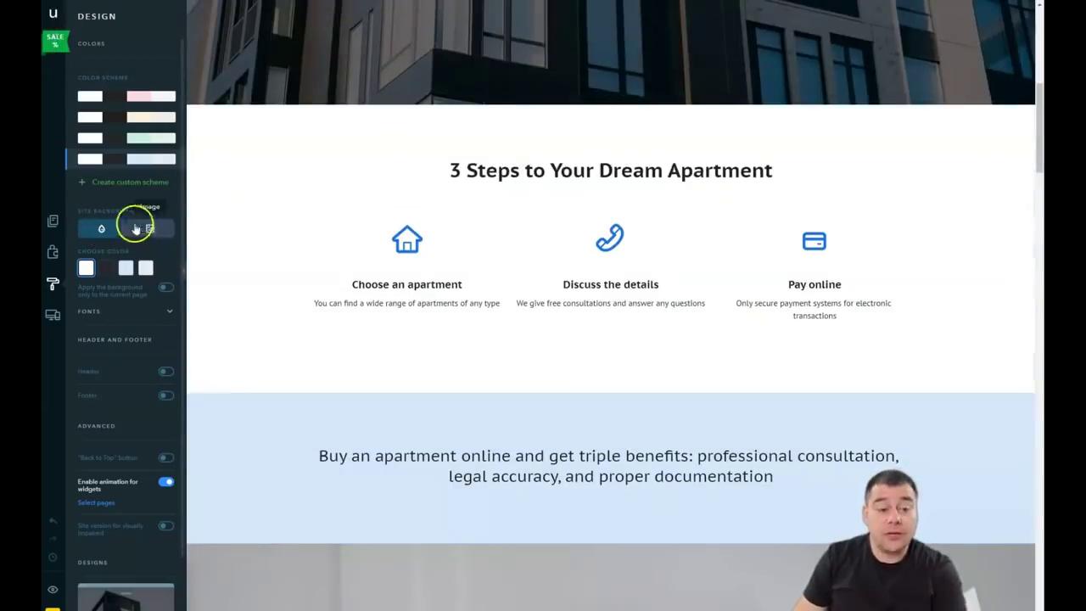
pyautogui.scroll(-1, 151, 226)
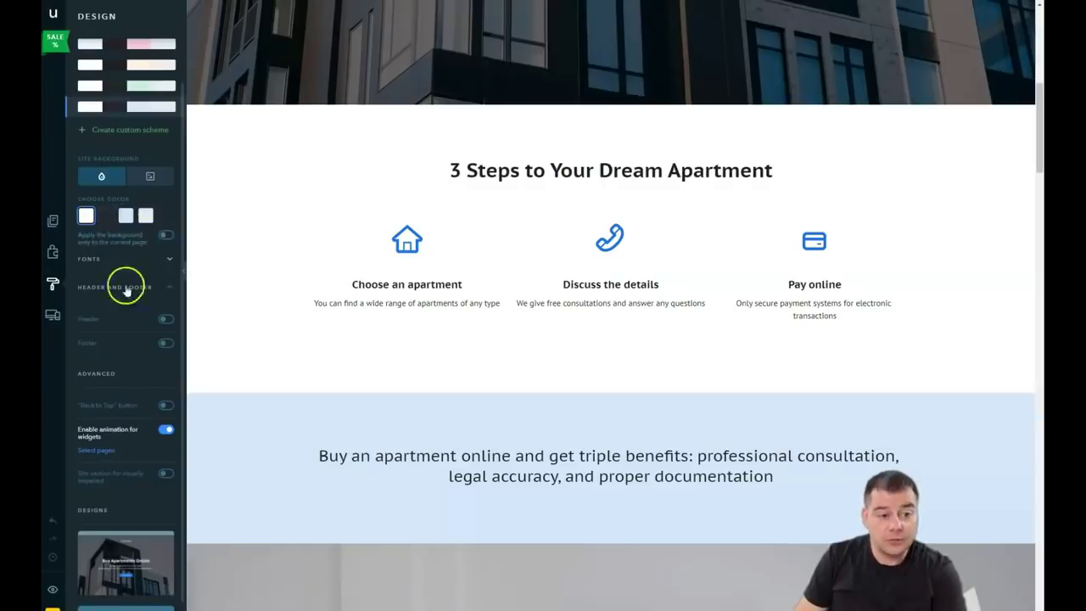
pyautogui.scroll(-1, 128, 290)
pyautogui.scroll(2, 129, 288)
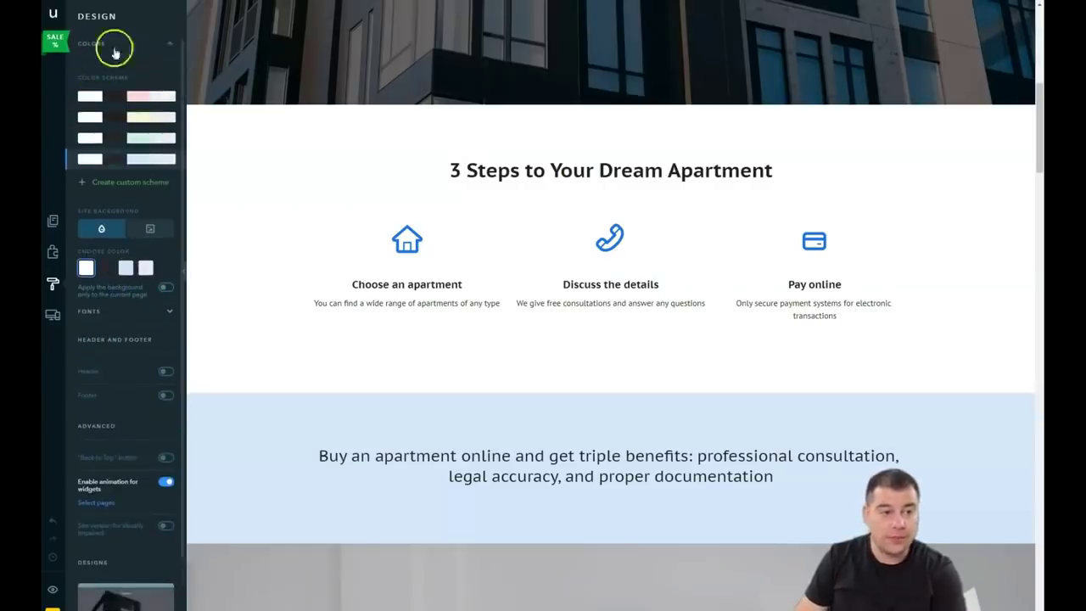
# Step: Compare the PT Serif, Default and PT Sans Caption font pairs, then apply Roboto
pyautogui.click(114, 53)
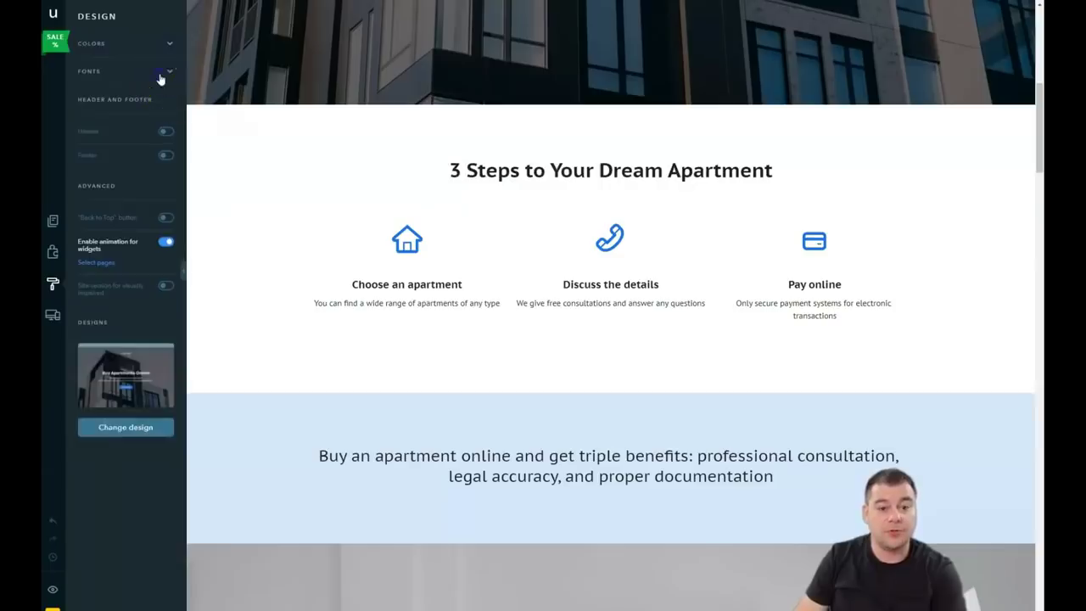
pyautogui.click(160, 77)
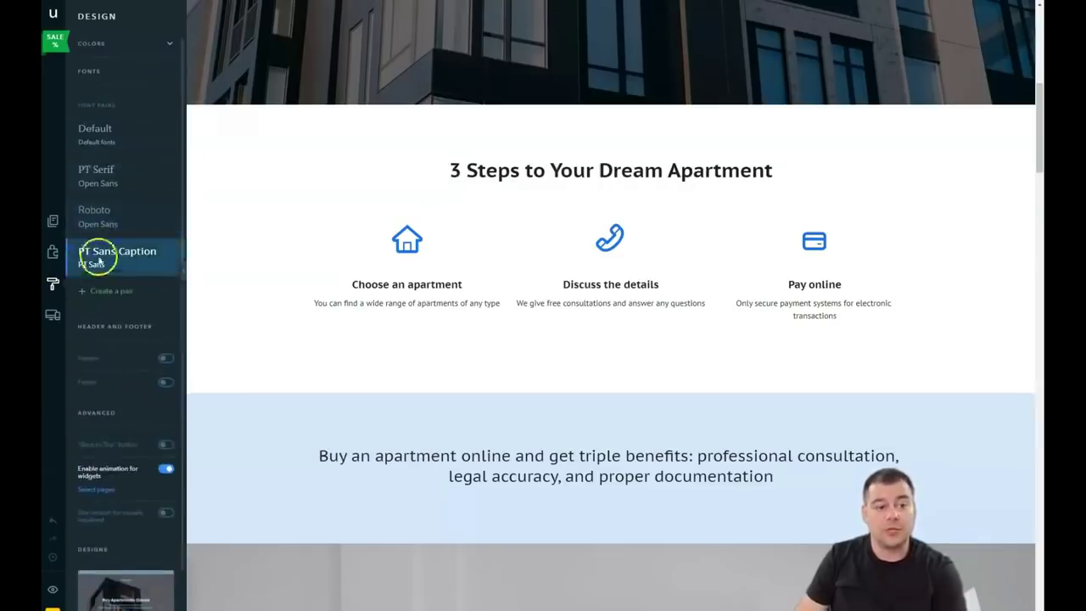
pyautogui.click(112, 223)
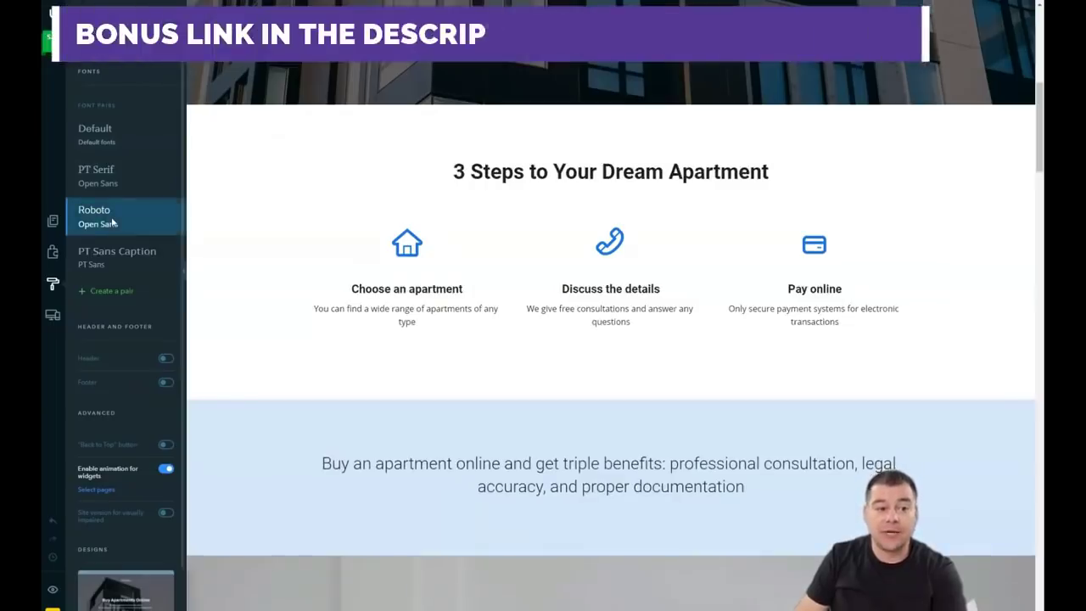
pyautogui.click(121, 194)
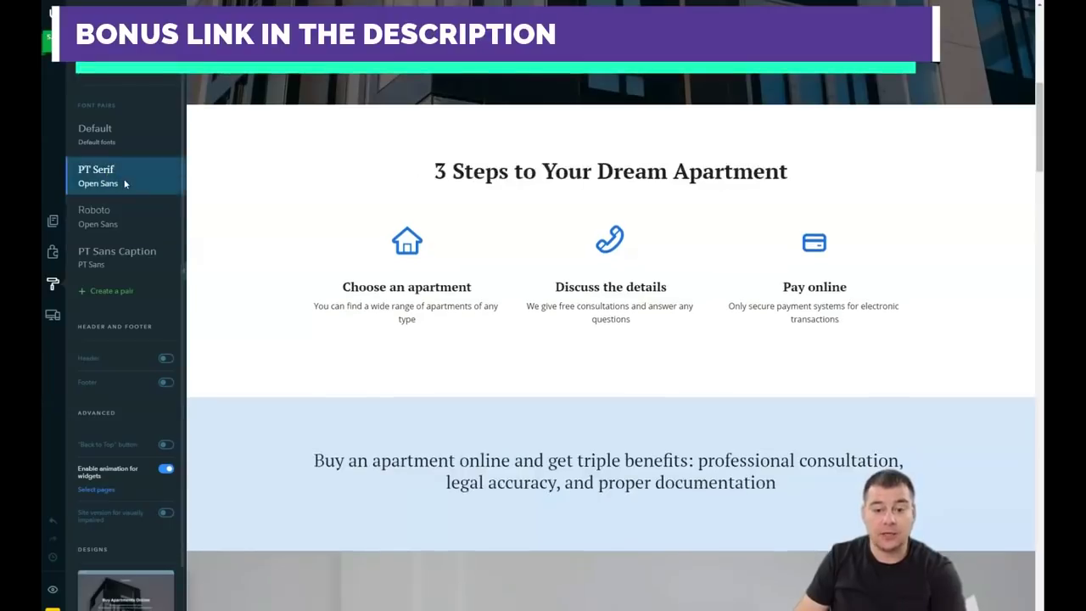
pyautogui.click(127, 140)
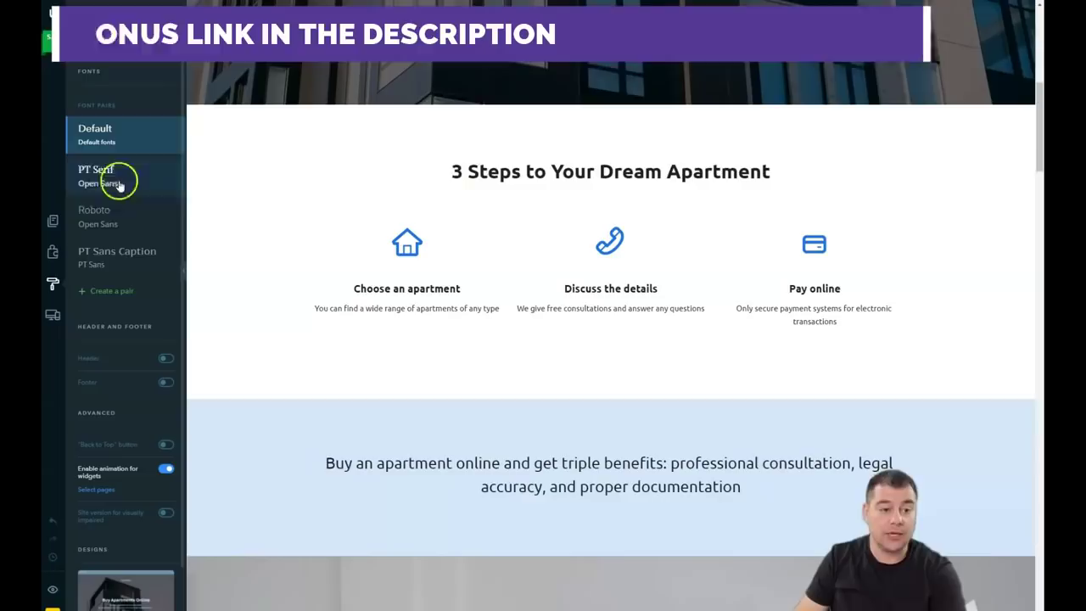
pyautogui.click(89, 252)
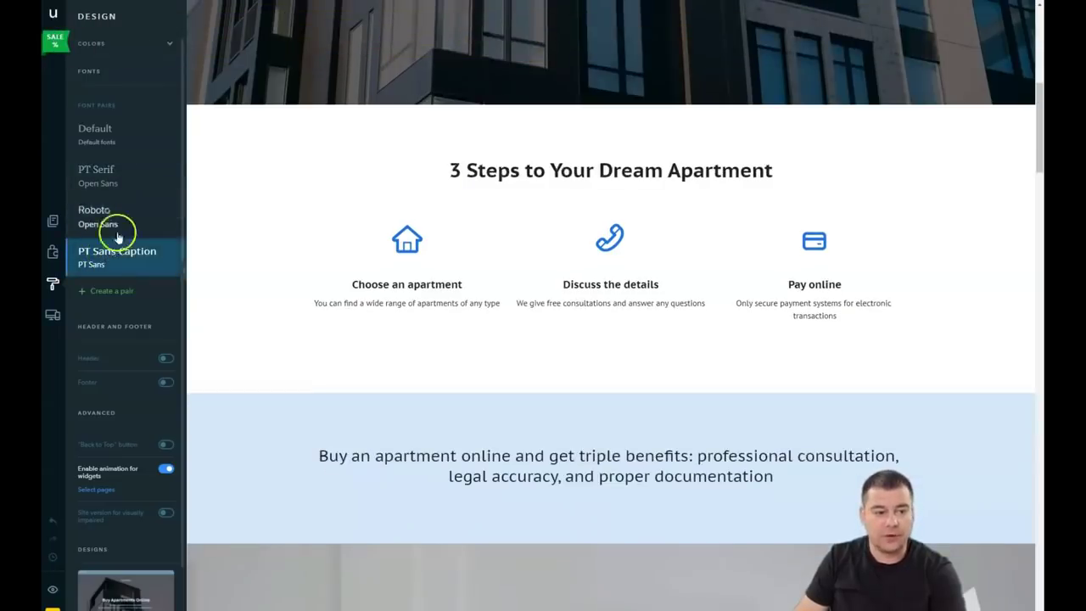
pyautogui.click(126, 224)
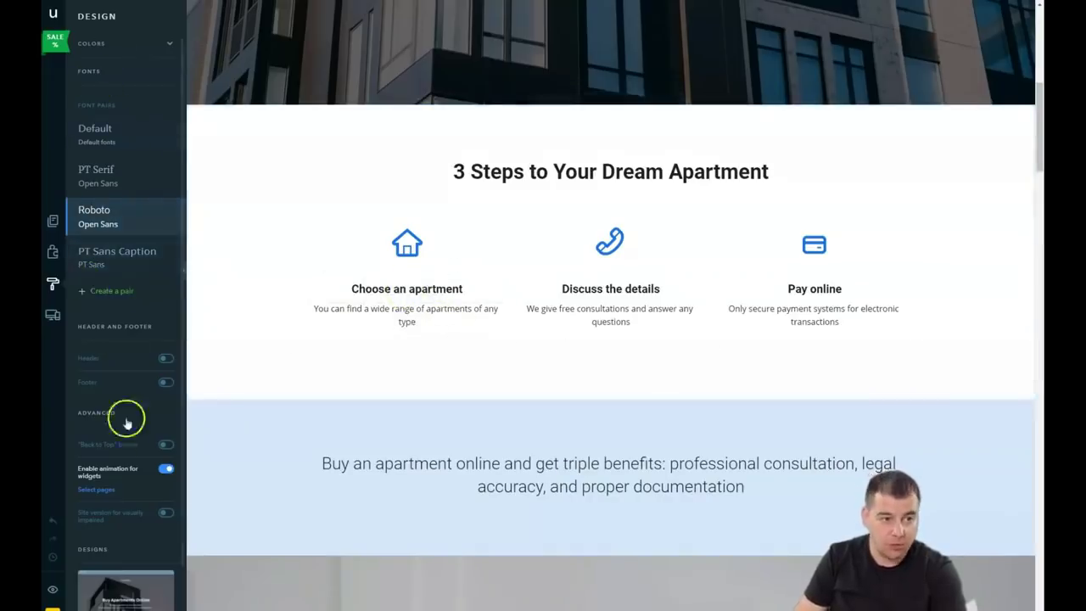
# Step: Collapse the Fonts and Header and Footer sections and bring up the Widgets panel
pyautogui.click(168, 73)
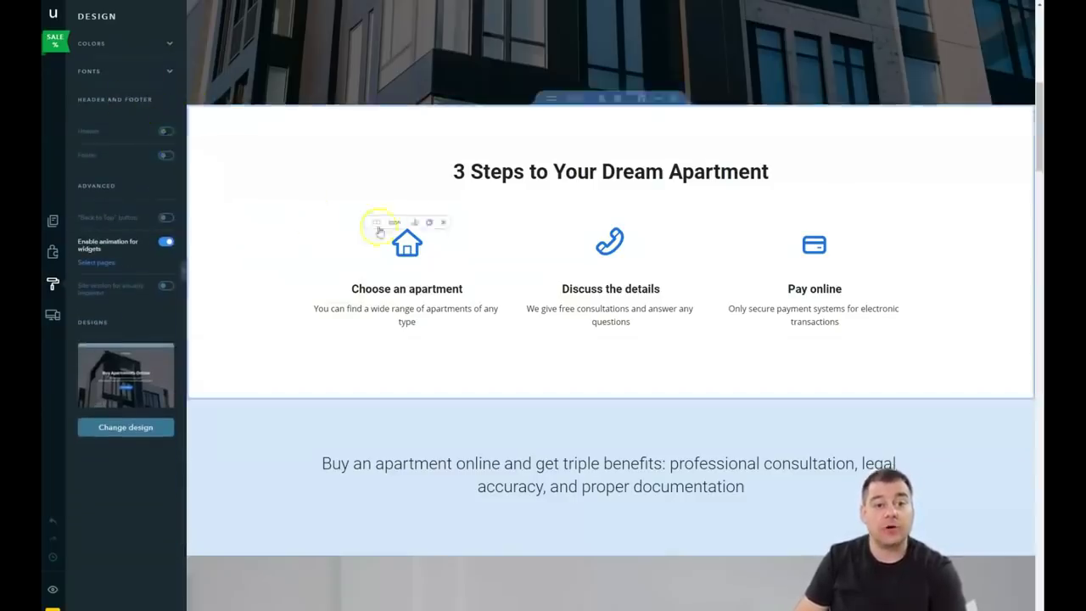
pyautogui.scroll(5, 526, 263)
pyautogui.scroll(2, 526, 263)
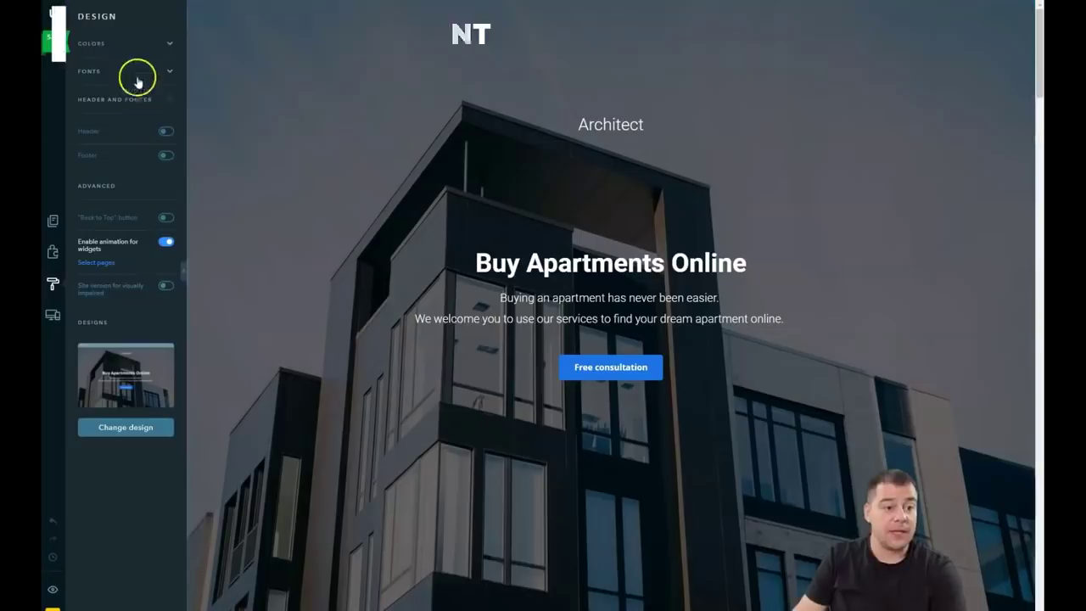
pyautogui.click(169, 101)
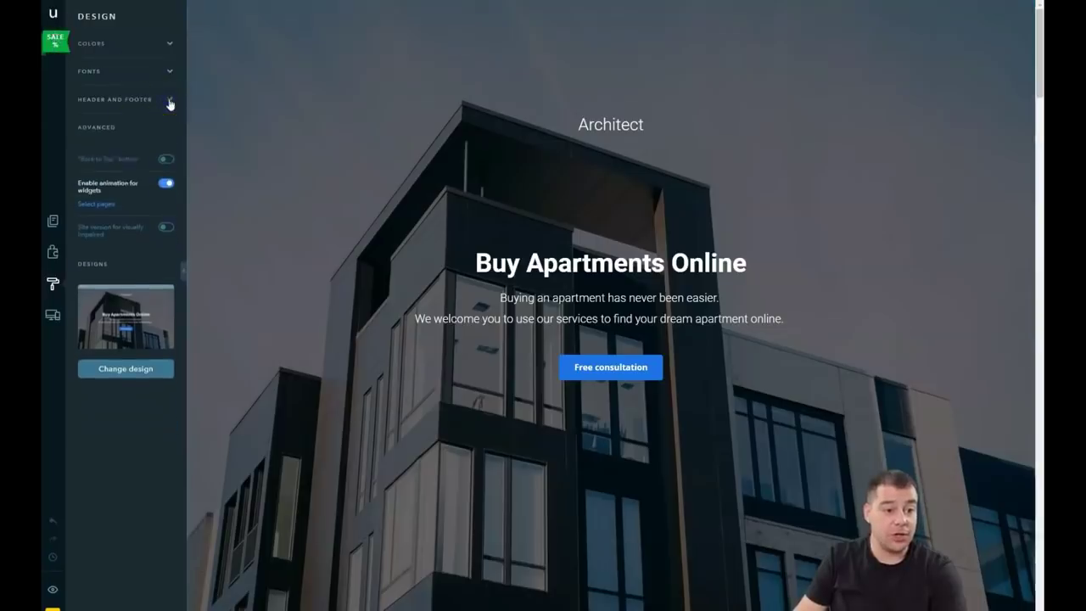
pyautogui.click(50, 256)
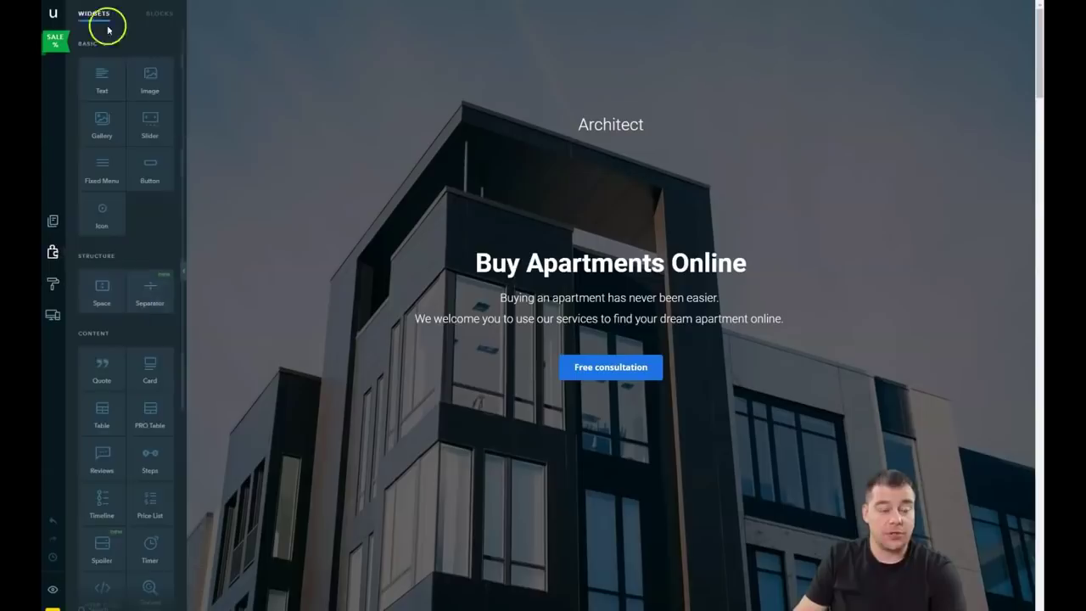
# Step: Insert a Blank block below the hero and drop an Icon widget into it
pyautogui.click(154, 19)
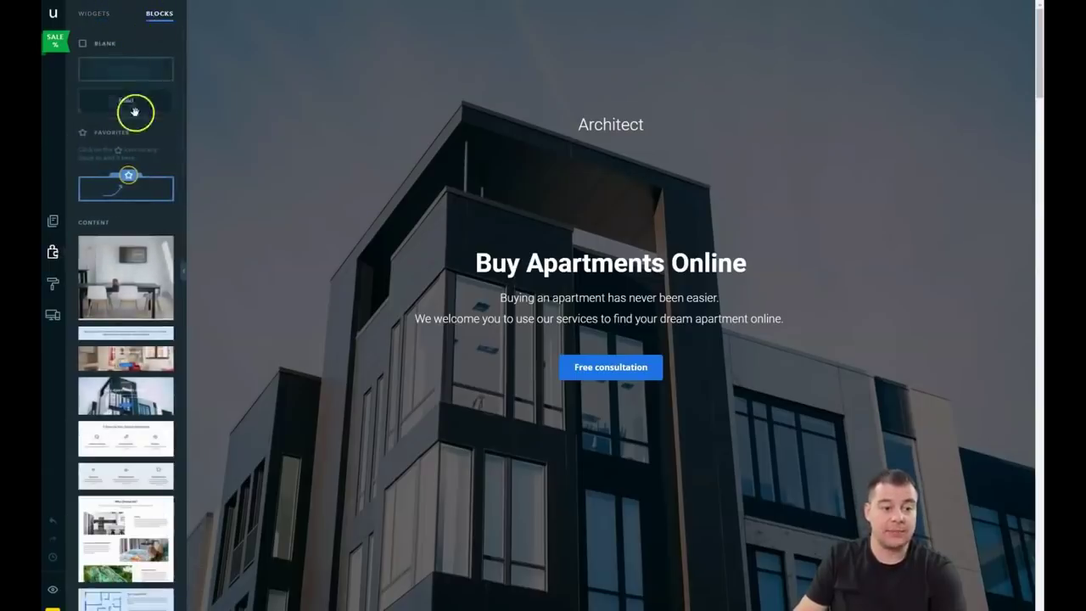
pyautogui.scroll(-1, 113, 302)
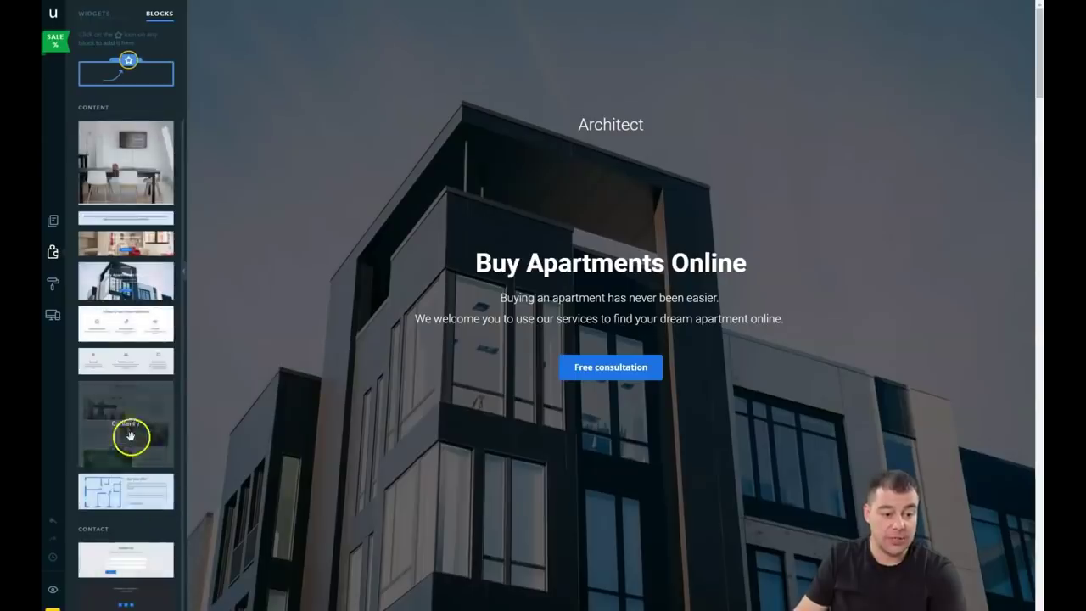
pyautogui.scroll(1, 142, 255)
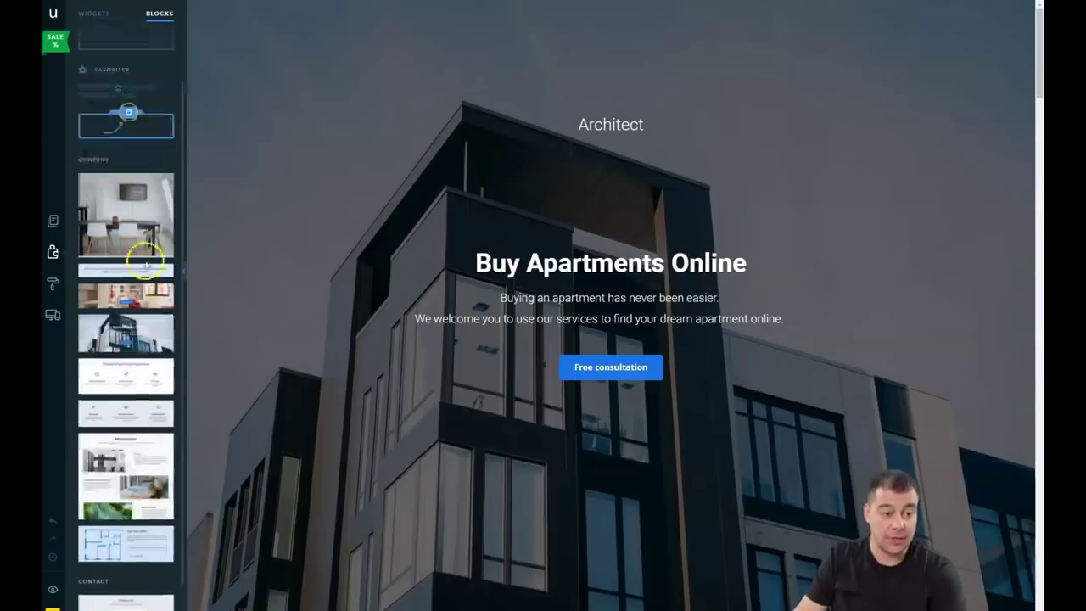
pyautogui.moveTo(129, 100); pyautogui.dragTo(625, 320)
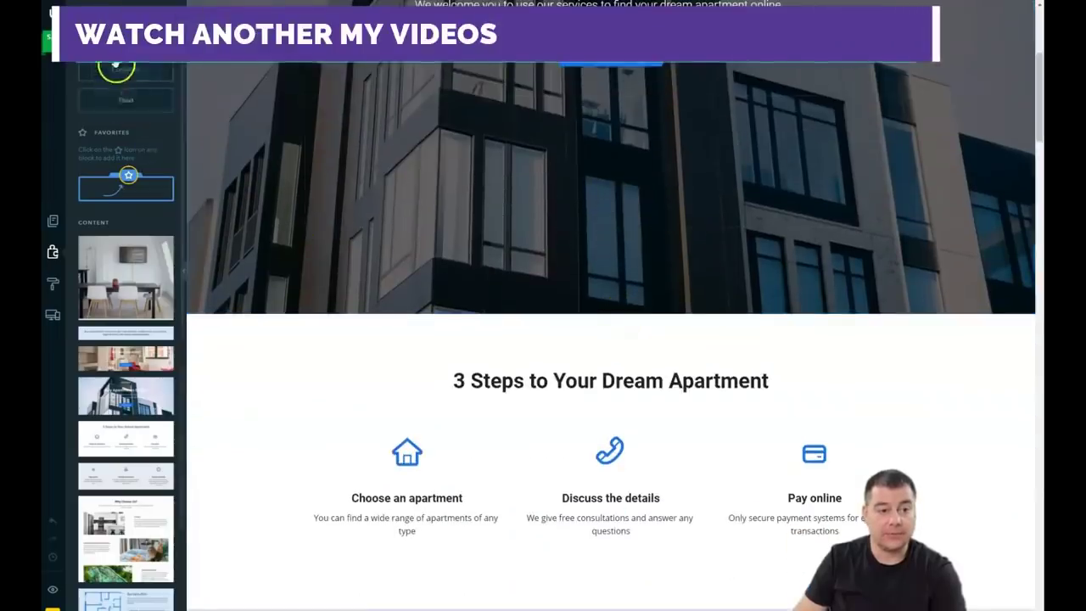
pyautogui.moveTo(108, 101); pyautogui.dragTo(590, 340)
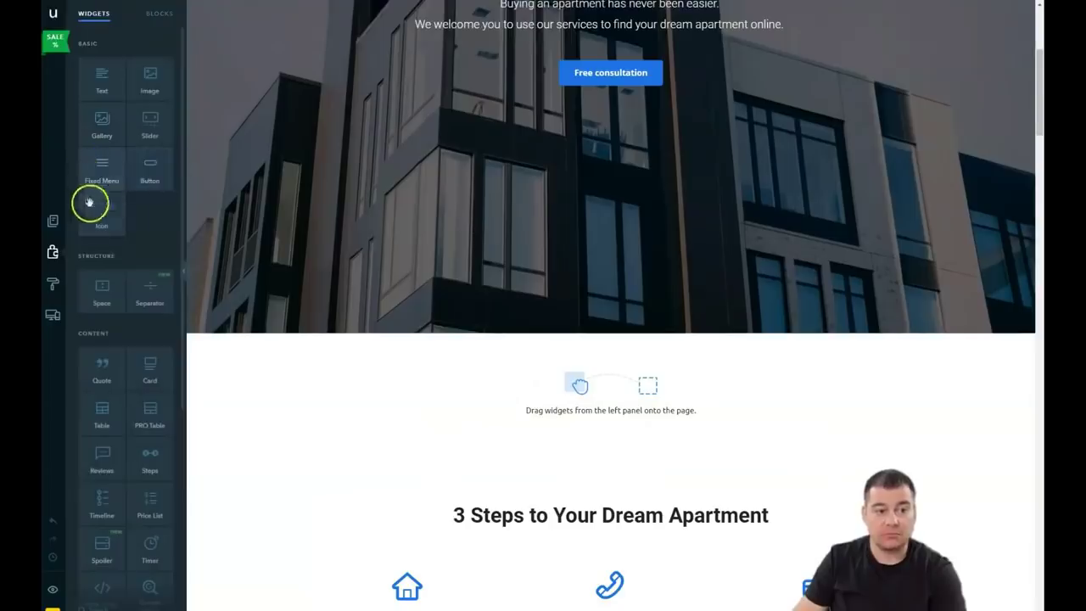
pyautogui.moveTo(101, 221)
pyautogui.moveTo(528, 348); pyautogui.dragTo(586, 383)
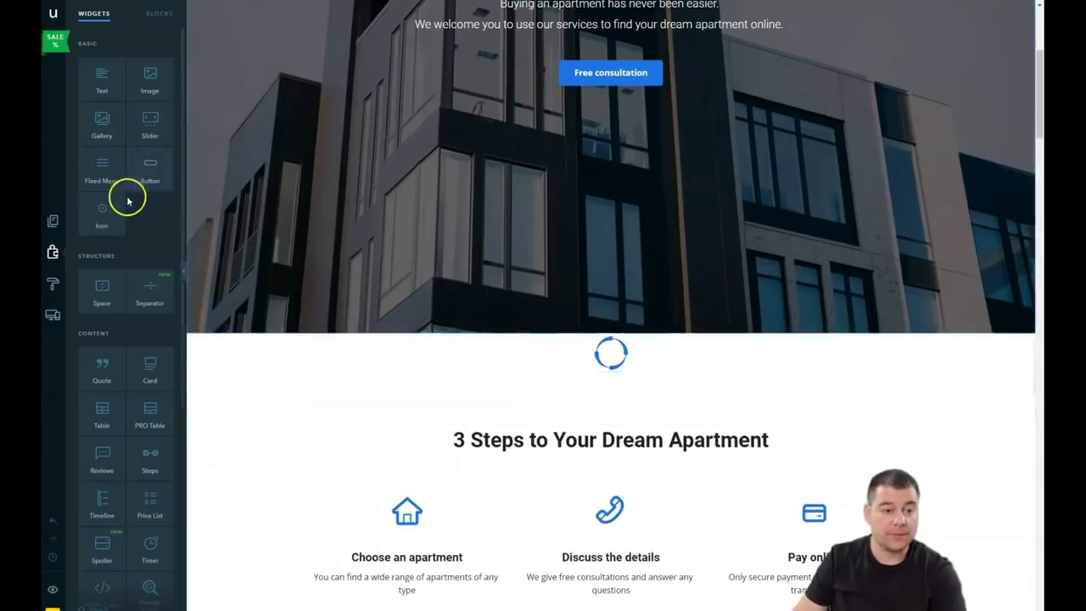
# Step: Enlarge the new icon from 64 px to 125 px
pyautogui.click(609, 357)
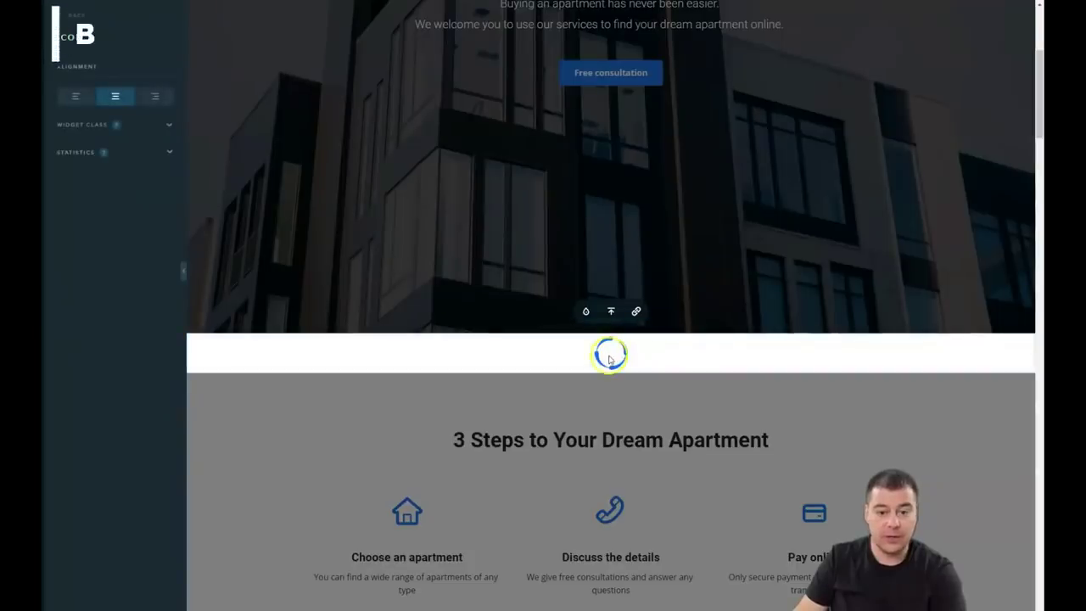
pyautogui.click(585, 314)
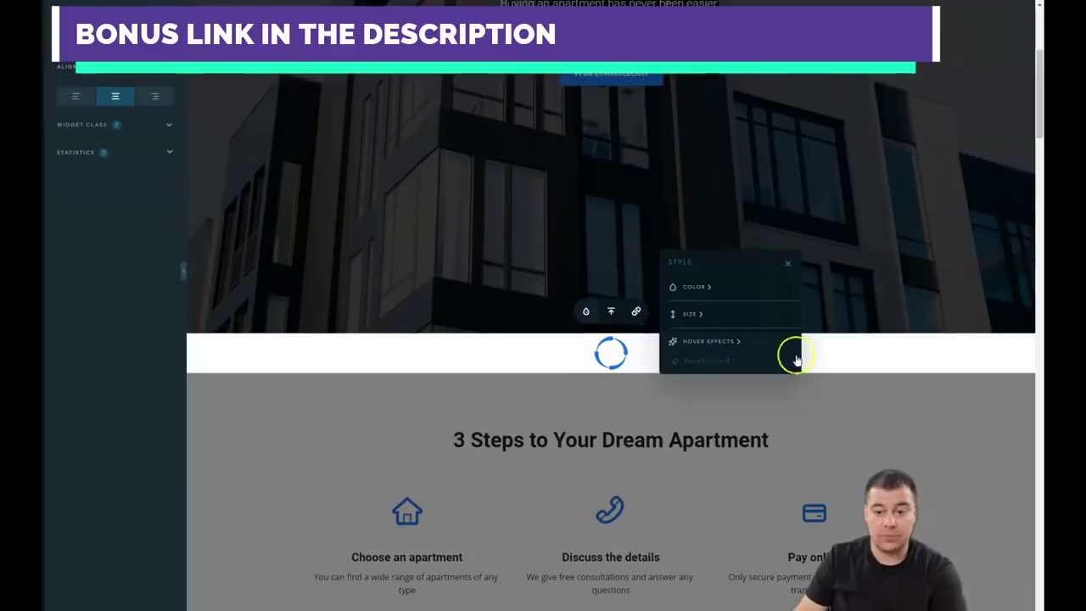
pyautogui.click(709, 316)
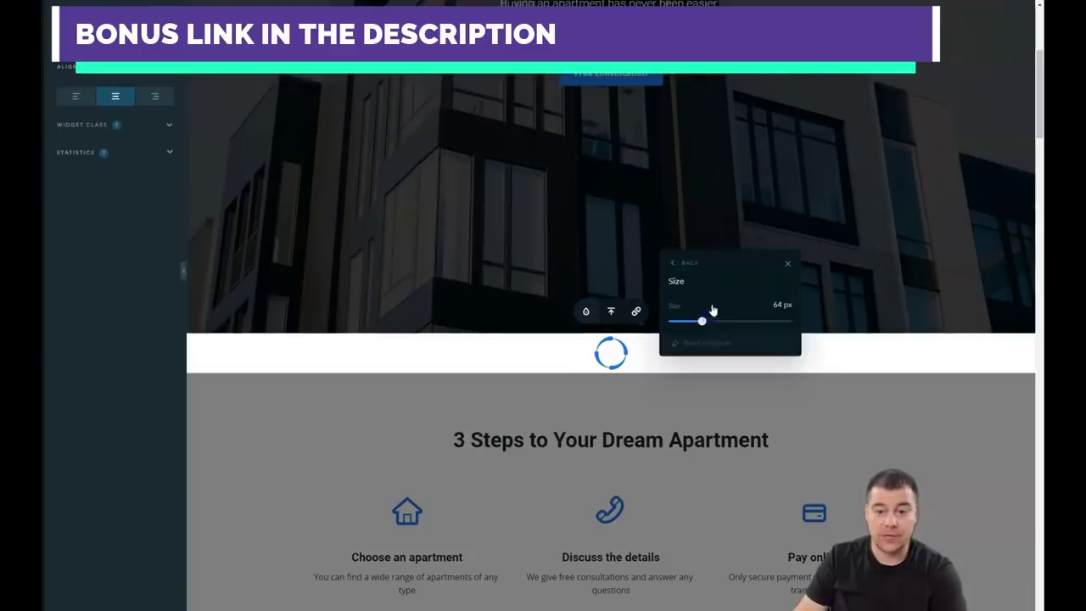
pyautogui.moveTo(710, 322); pyautogui.dragTo(743, 323)
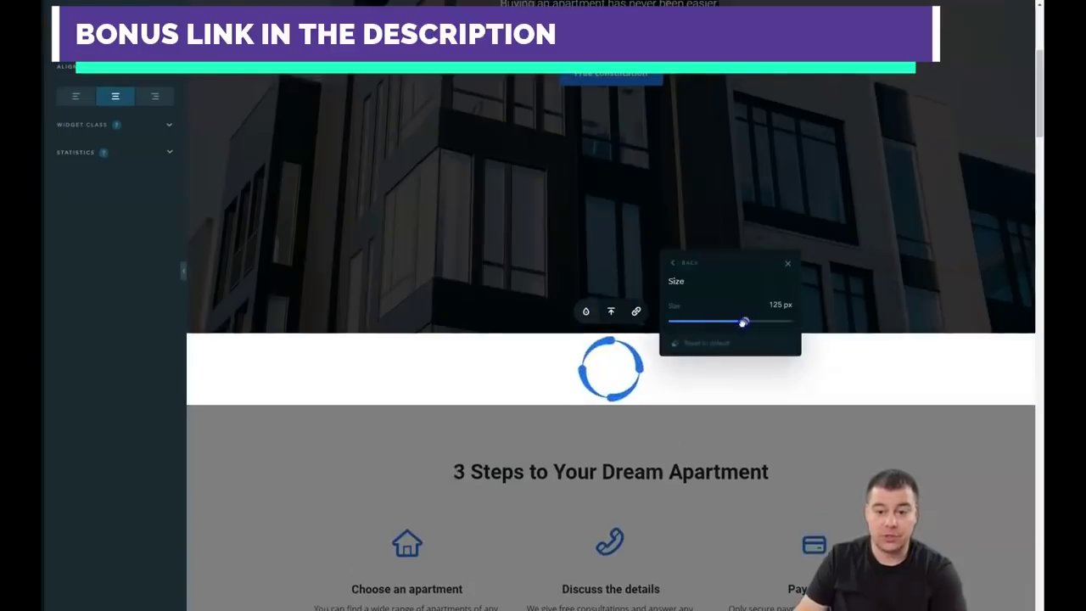
# Step: Swap in the video-camera icon and drop a Video widget beside it
pyautogui.click(610, 314)
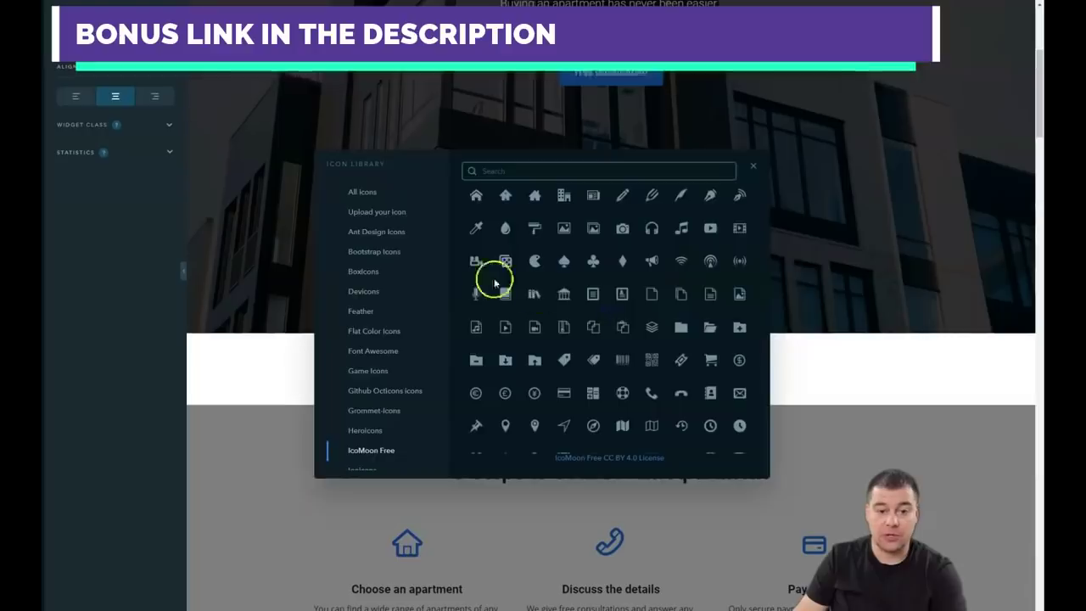
pyautogui.click(473, 263)
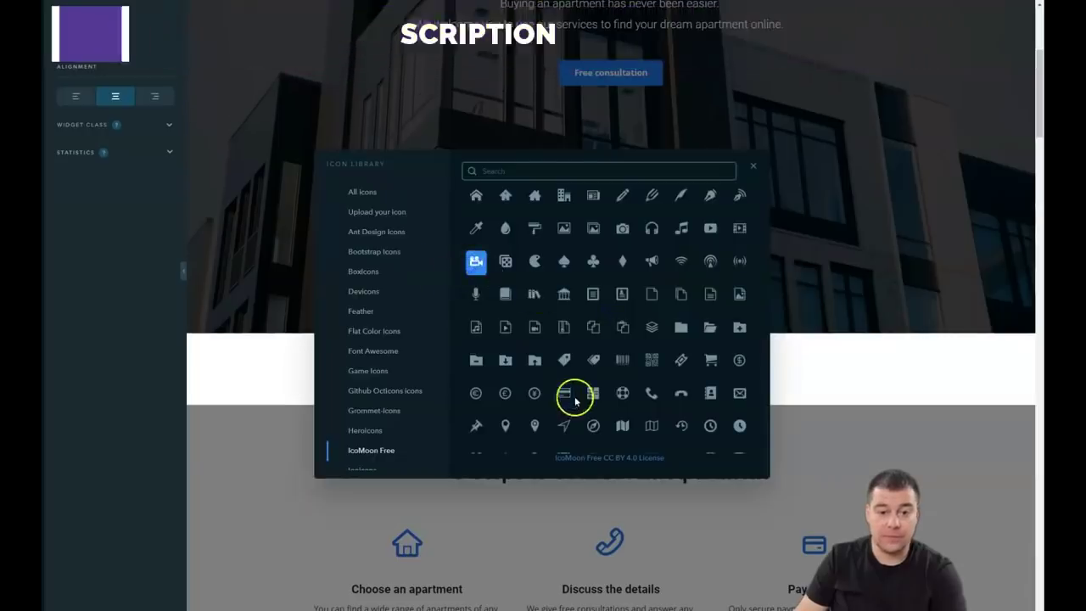
pyautogui.click(753, 166)
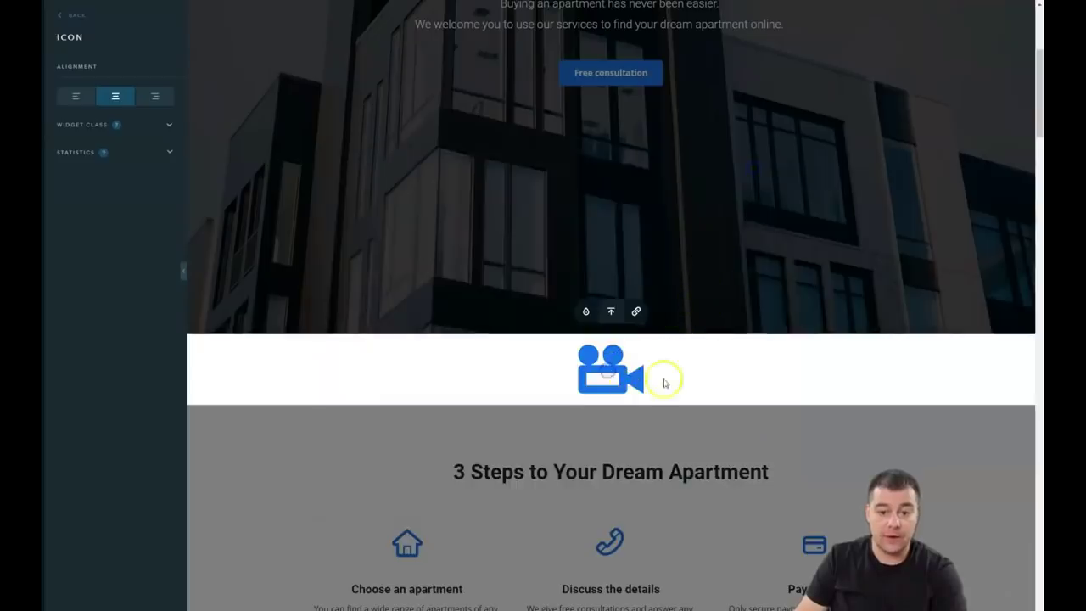
pyautogui.click(61, 20)
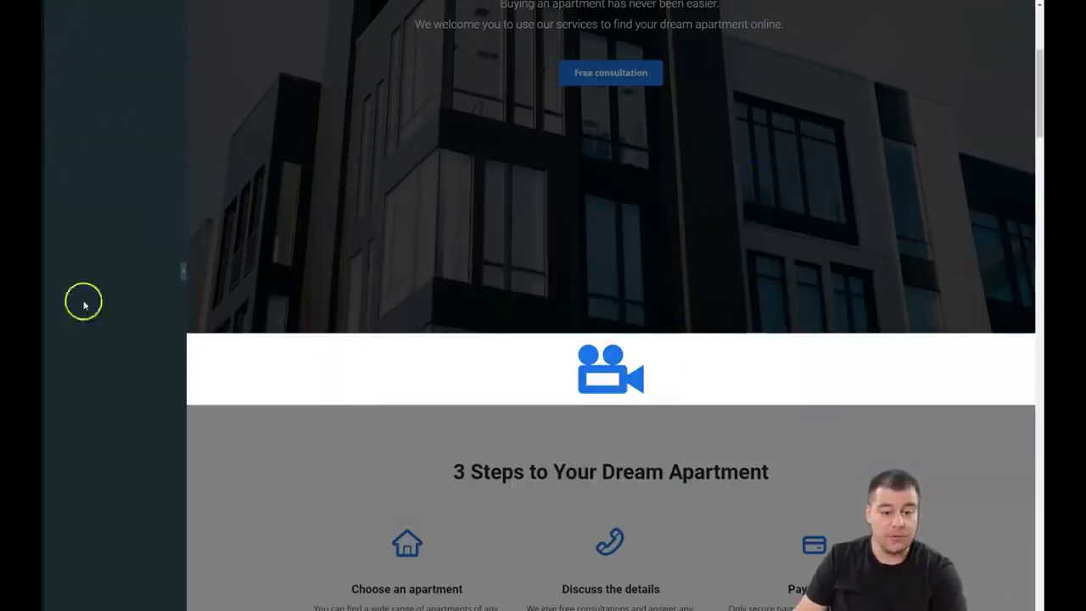
pyautogui.moveTo(150, 461); pyautogui.dragTo(1021, 368)
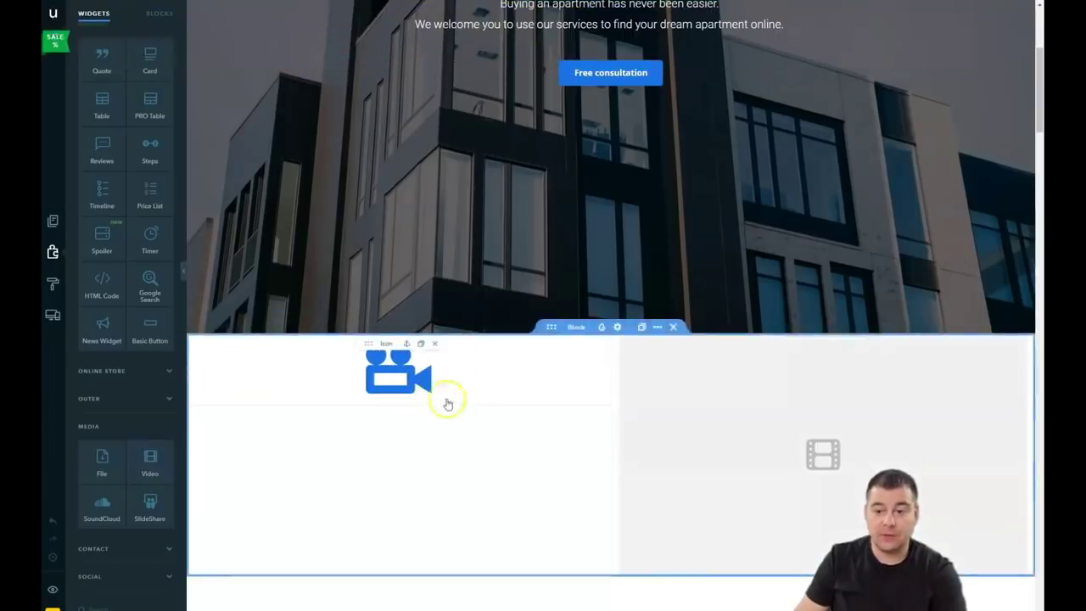
# Step: Dismiss the publishing tip and add a Text paragraph beneath the camera icon
pyautogui.scroll(-2, 555, 428)
pyautogui.scroll(1, 286, 242)
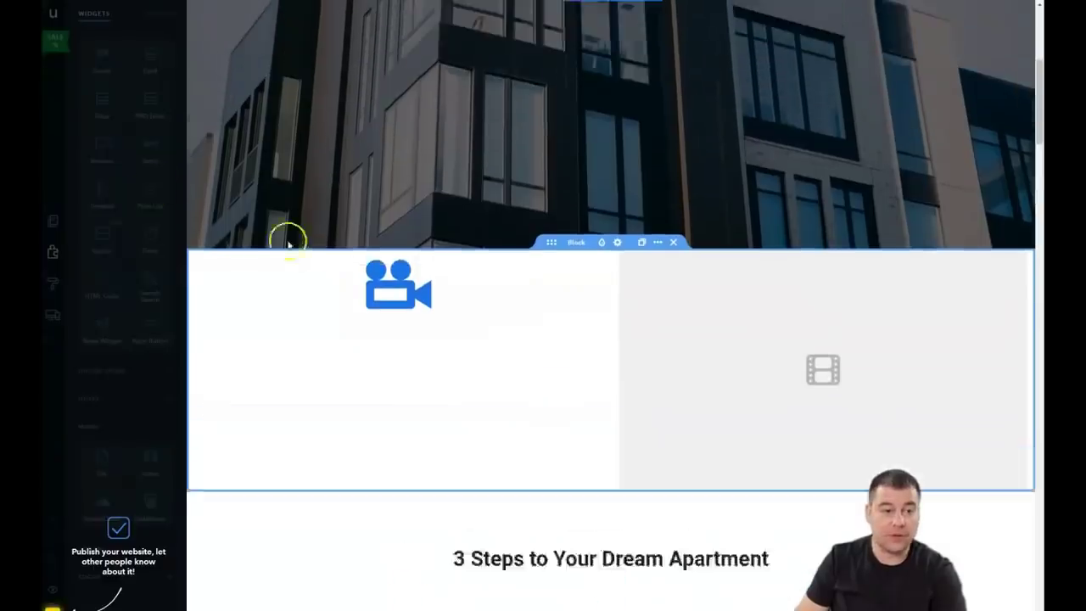
pyautogui.click(57, 197)
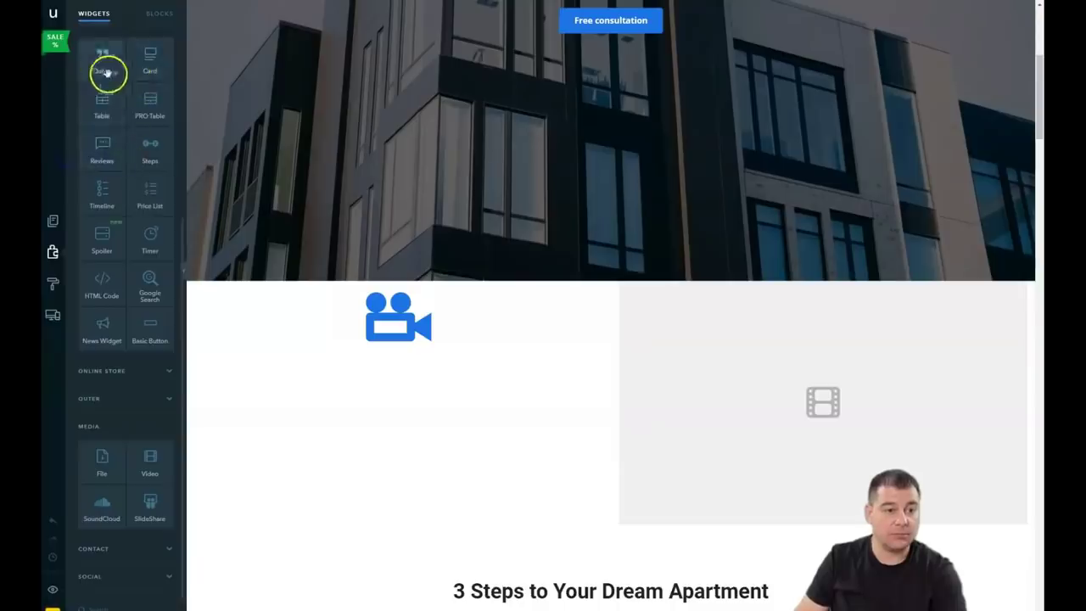
pyautogui.scroll(4, 127, 80)
pyautogui.moveTo(126, 80); pyautogui.dragTo(416, 364)
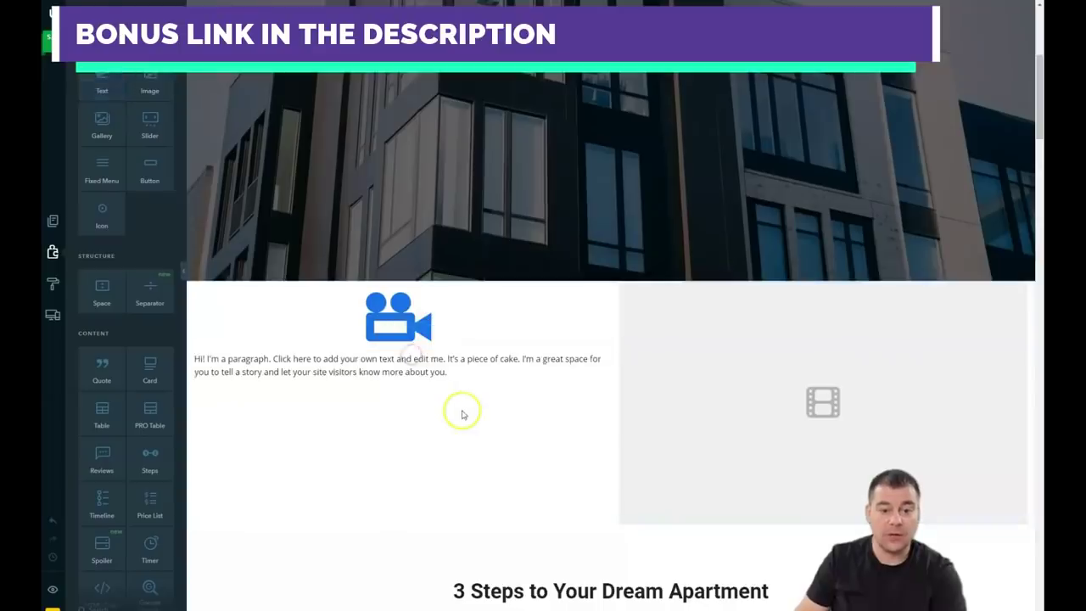
# Step: Format the paragraph as bold, dark Heading 3 and add a Space widget under the icon
pyautogui.click(307, 374)
pyautogui.click(243, 333)
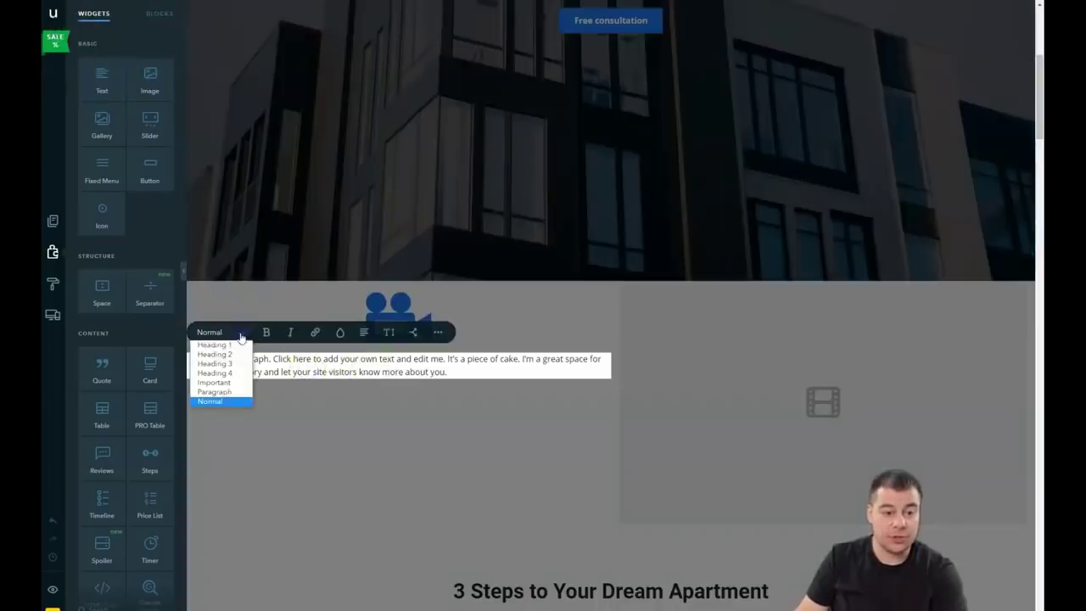
pyautogui.click(223, 363)
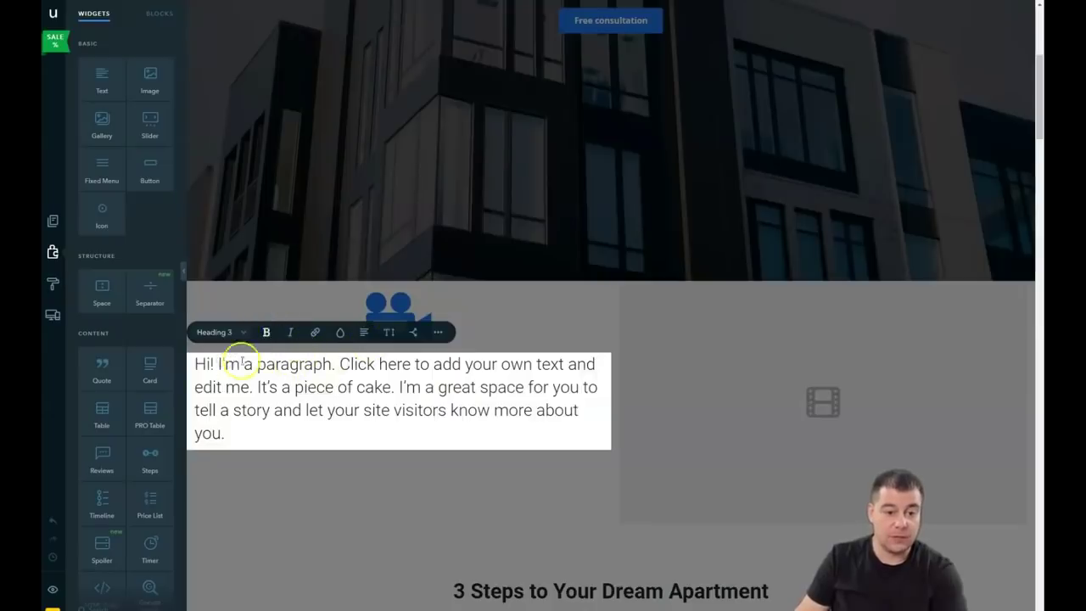
pyautogui.moveTo(194, 364); pyautogui.dragTo(308, 442)
pyautogui.click(267, 332)
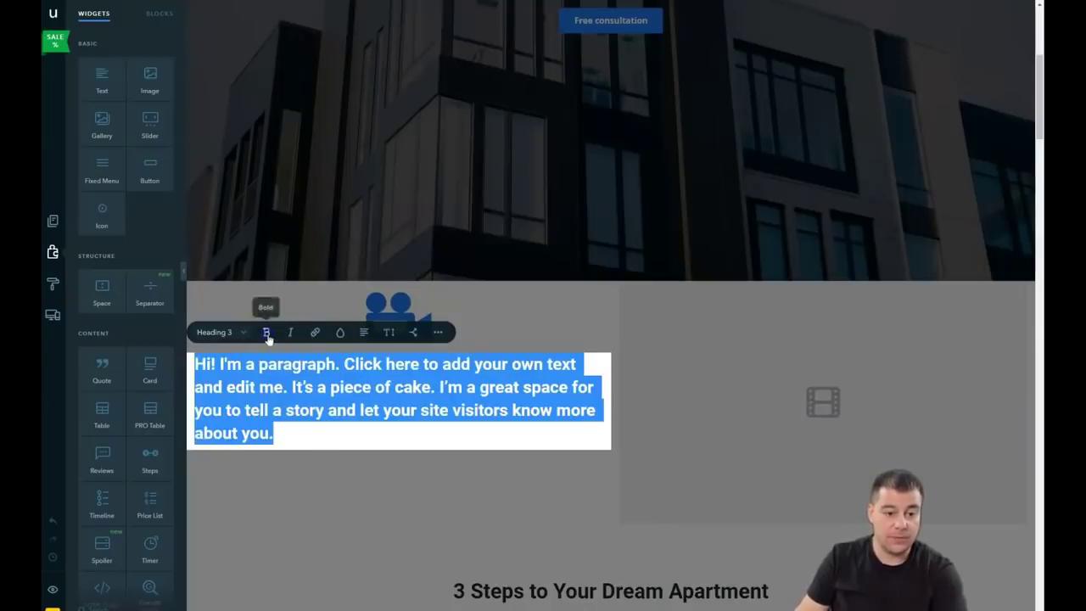
pyautogui.click(340, 333)
pyautogui.click(491, 323)
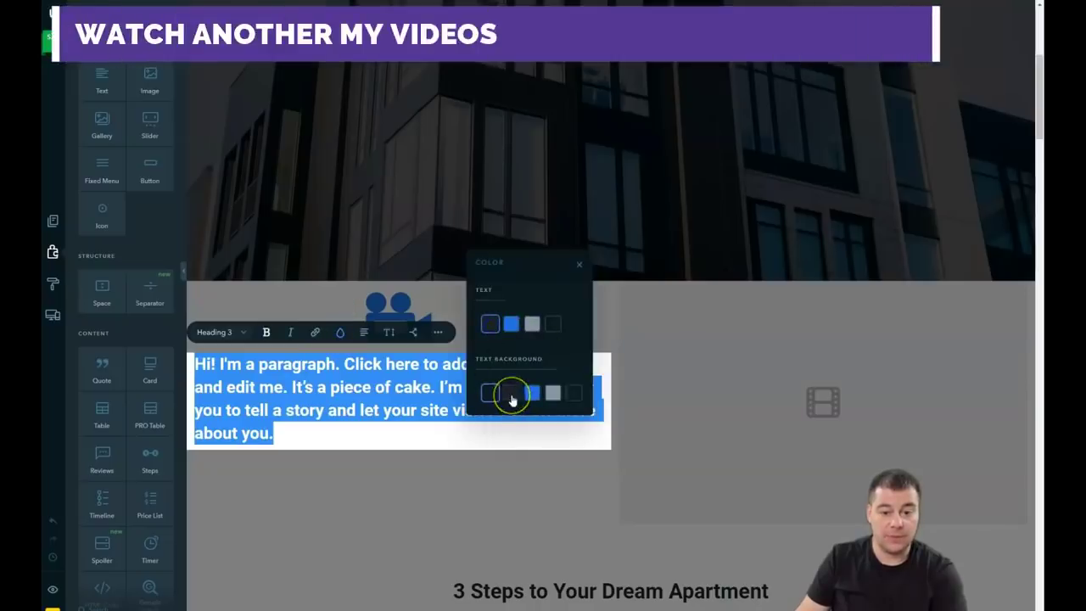
pyautogui.click(482, 481)
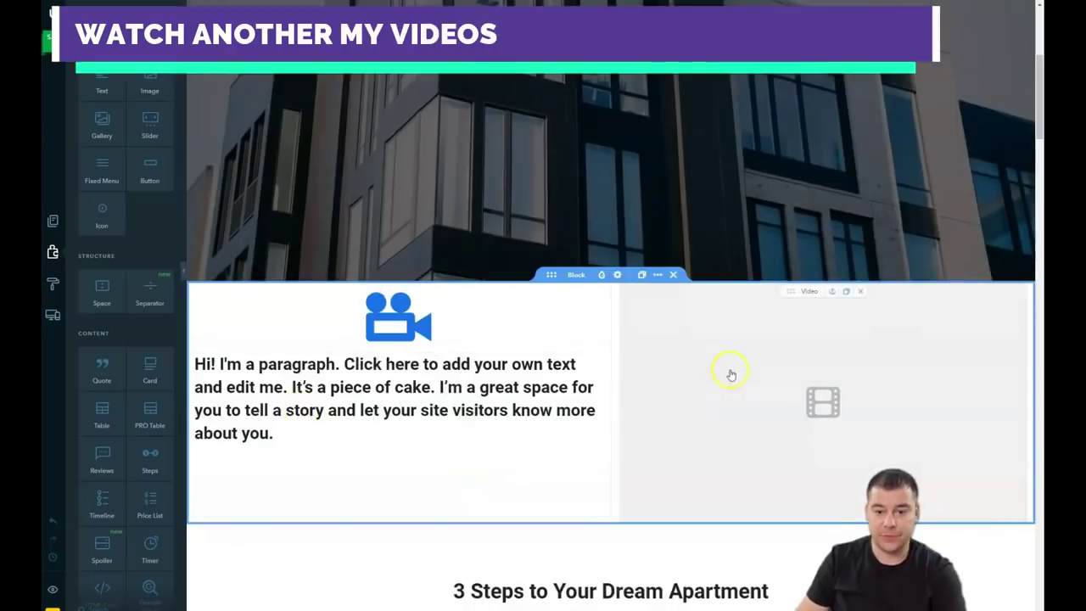
pyautogui.moveTo(100, 297); pyautogui.dragTo(394, 346)
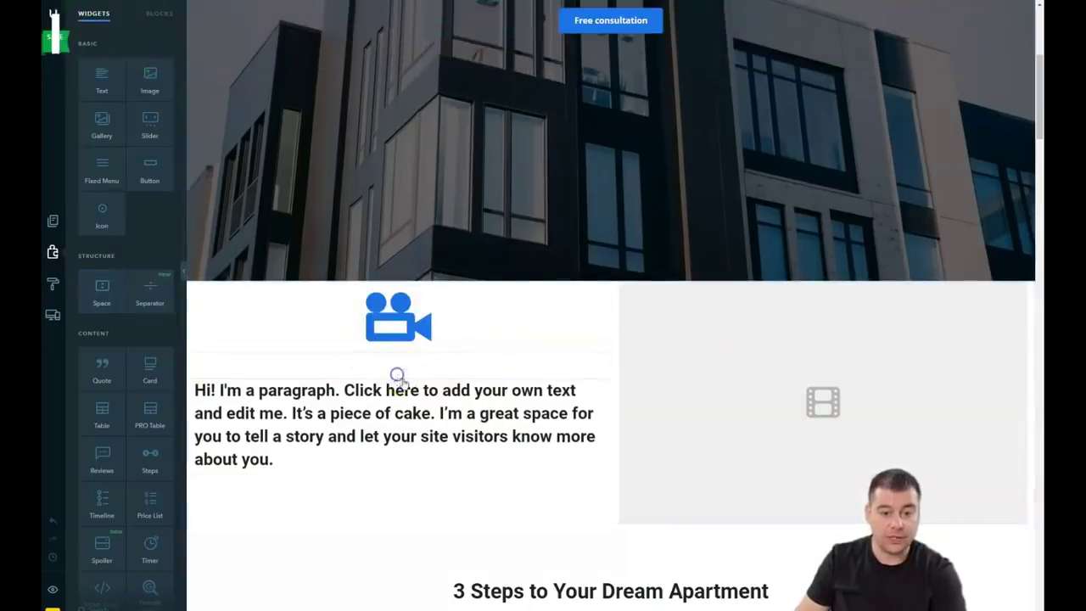
# Step: Stretch the spacer to about 93 px and briefly check the Video widget's settings
pyautogui.click(397, 375)
pyautogui.moveTo(400, 374); pyautogui.dragTo(403, 397)
pyautogui.click(508, 312)
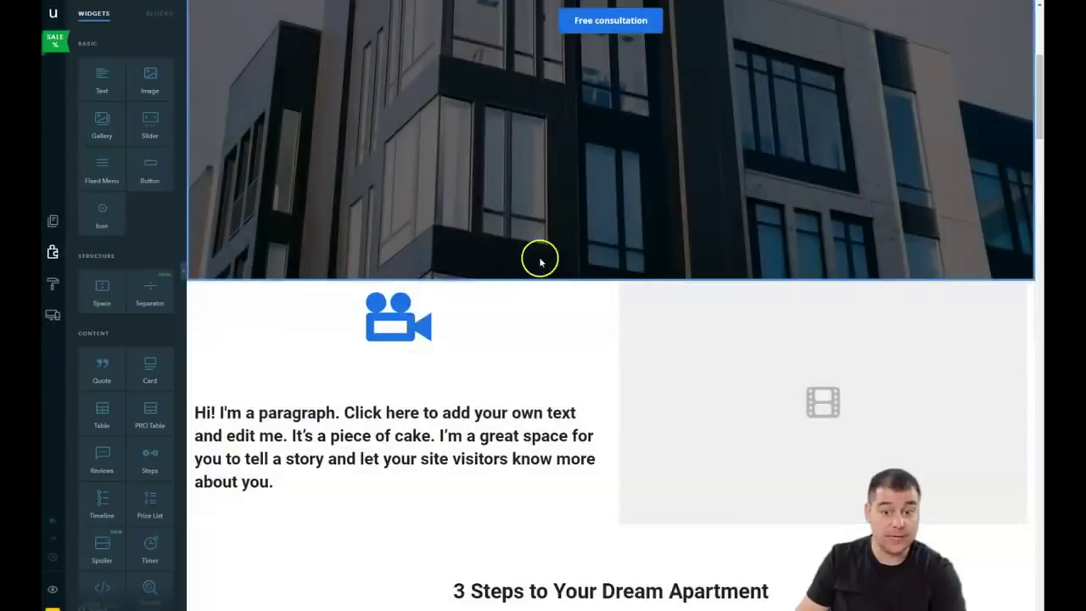
pyautogui.click(787, 335)
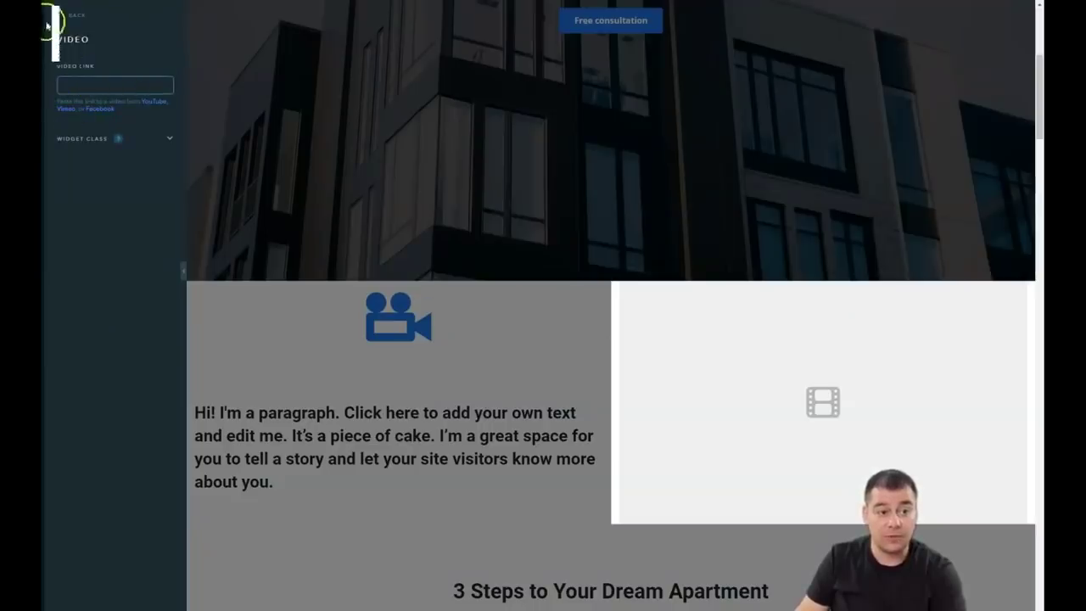
pyautogui.click(47, 24)
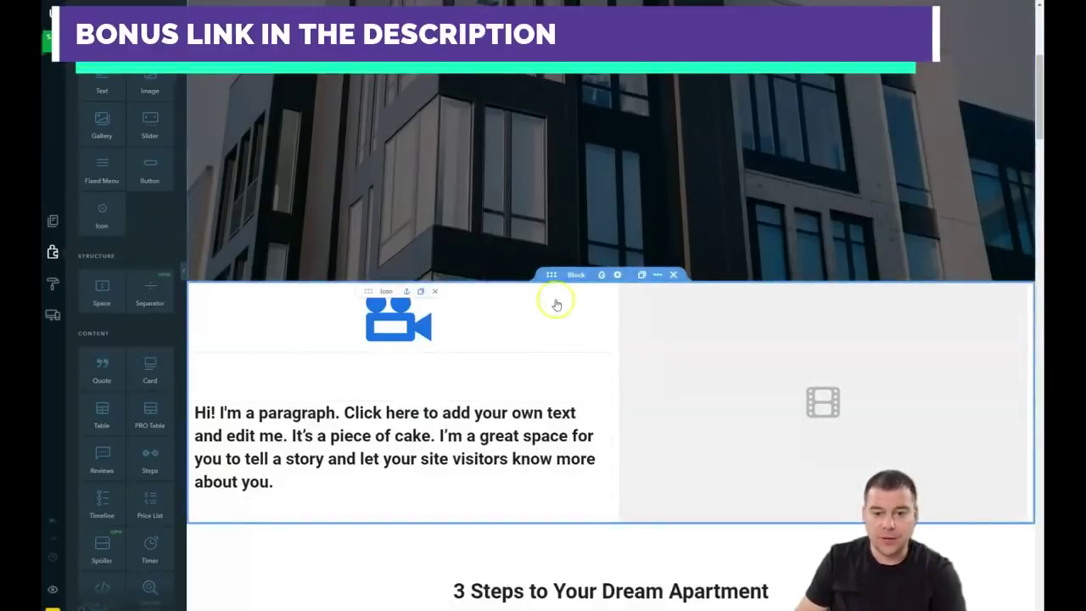
pyautogui.scroll(5, 627, 118)
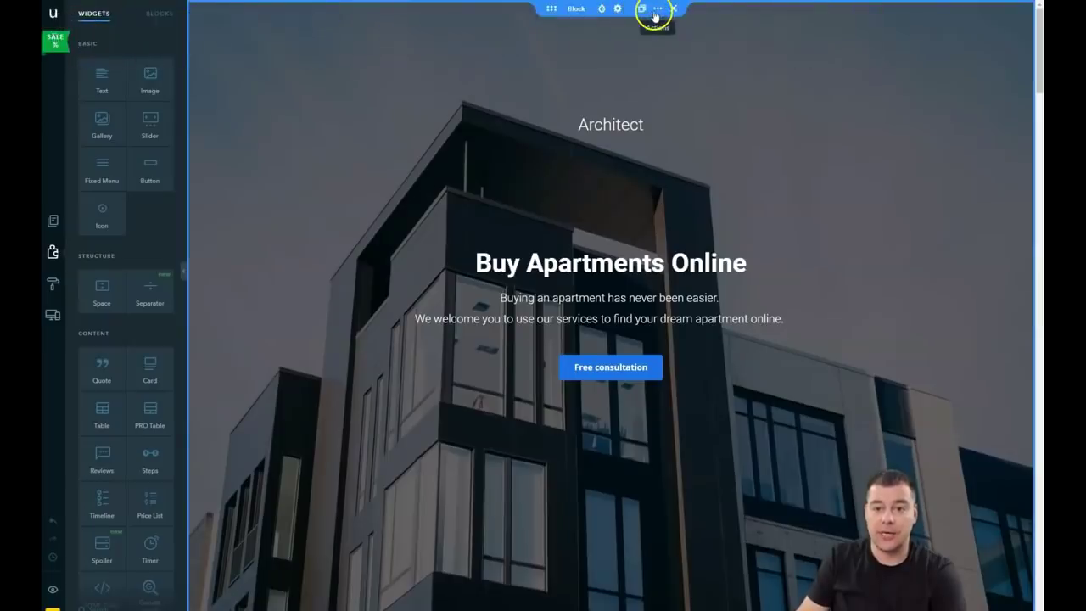
# Step: Open the hero block's Structure settings to its Block Design, showing the building image under a 60% overlay
pyautogui.click(656, 10)
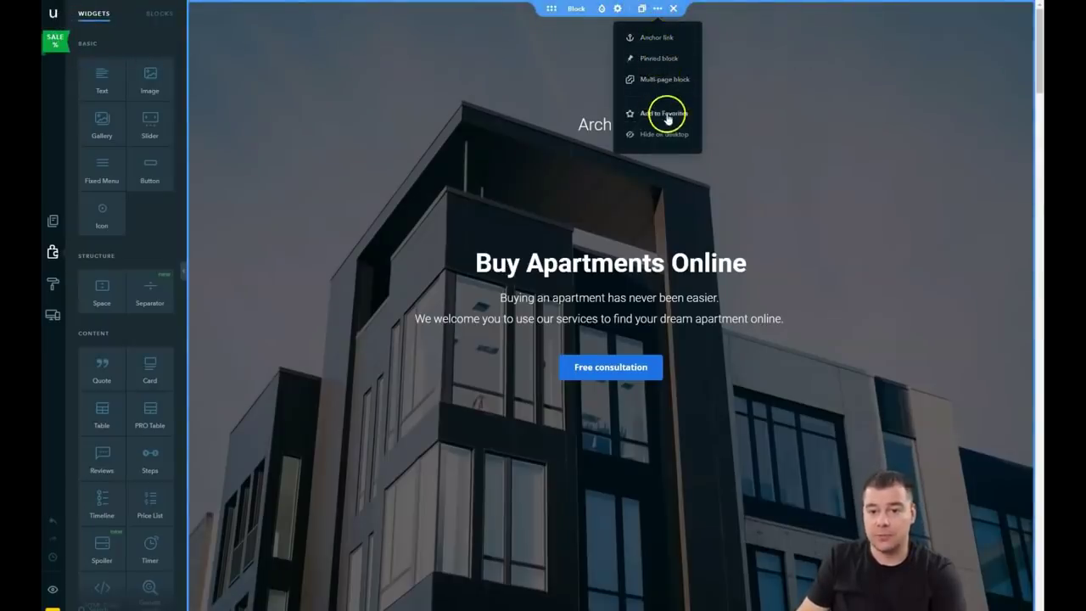
pyautogui.click(618, 11)
pyautogui.click(619, 10)
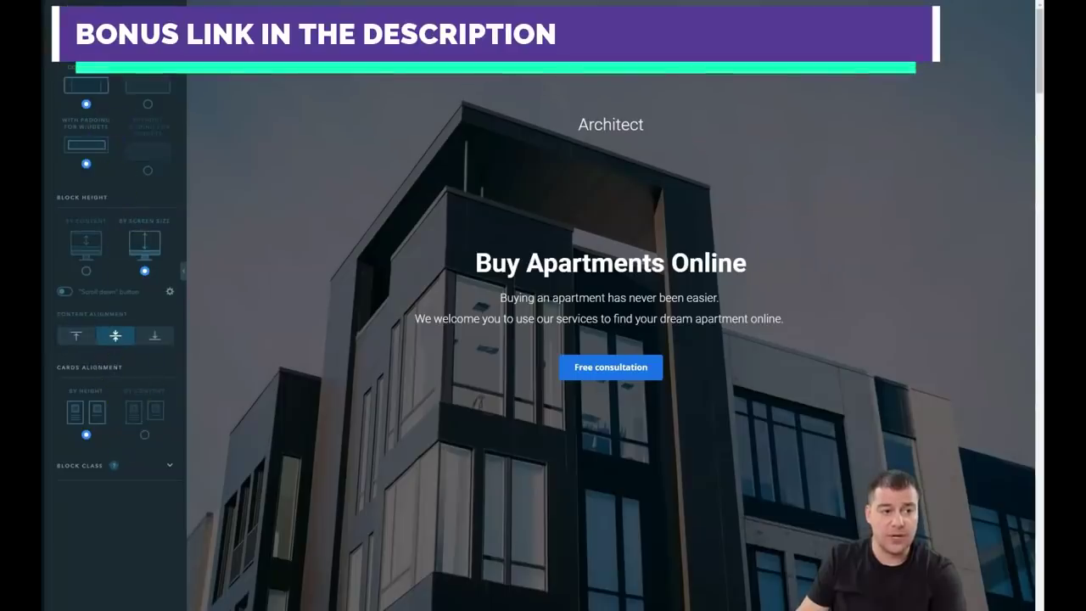
pyautogui.moveTo(97, 90); pyautogui.dragTo(531, 93)
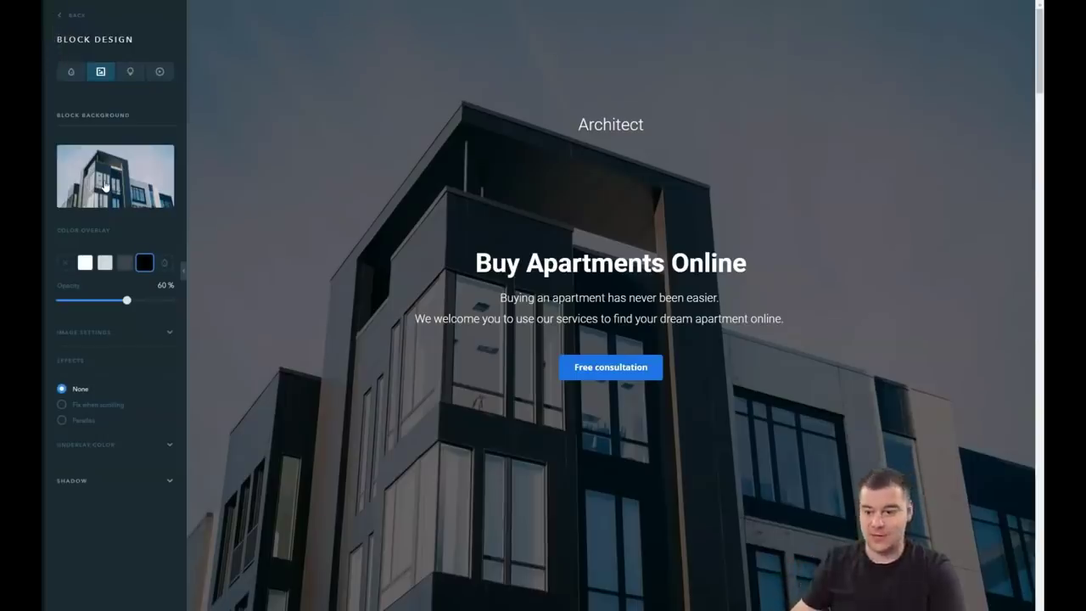
# Step: Swap the hero background for the themed sunset photo of high-rise buildings and construction cranes
pyautogui.click(105, 186)
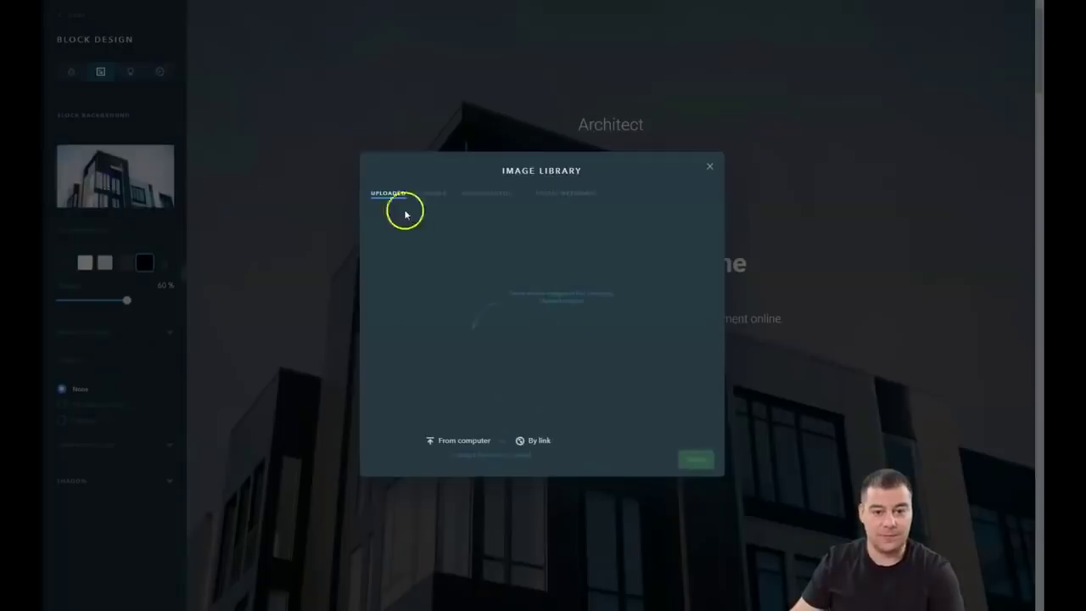
pyautogui.click(431, 192)
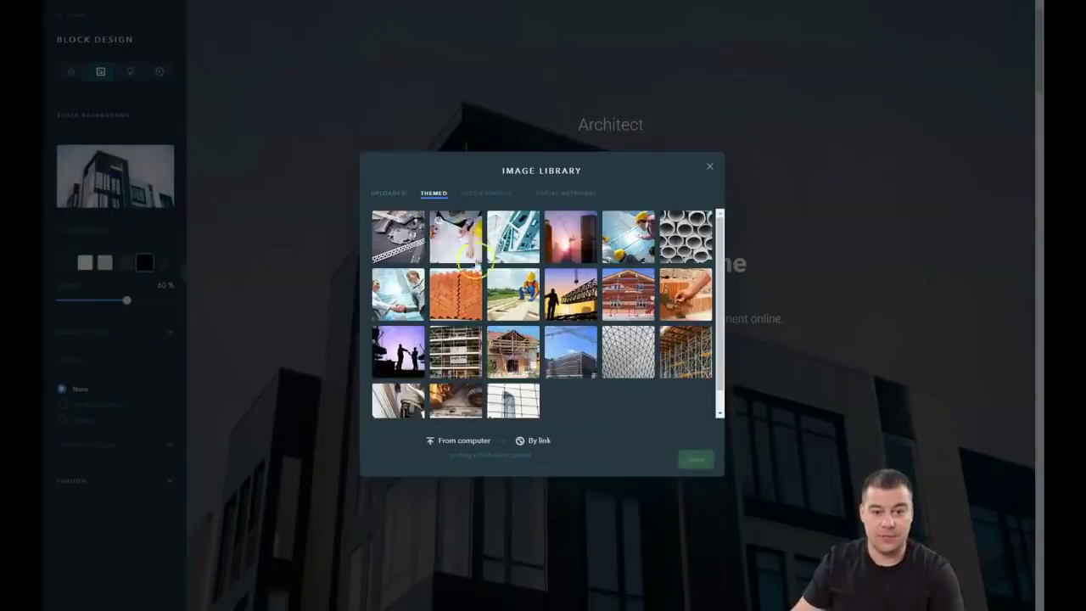
pyautogui.scroll(-1, 494, 291)
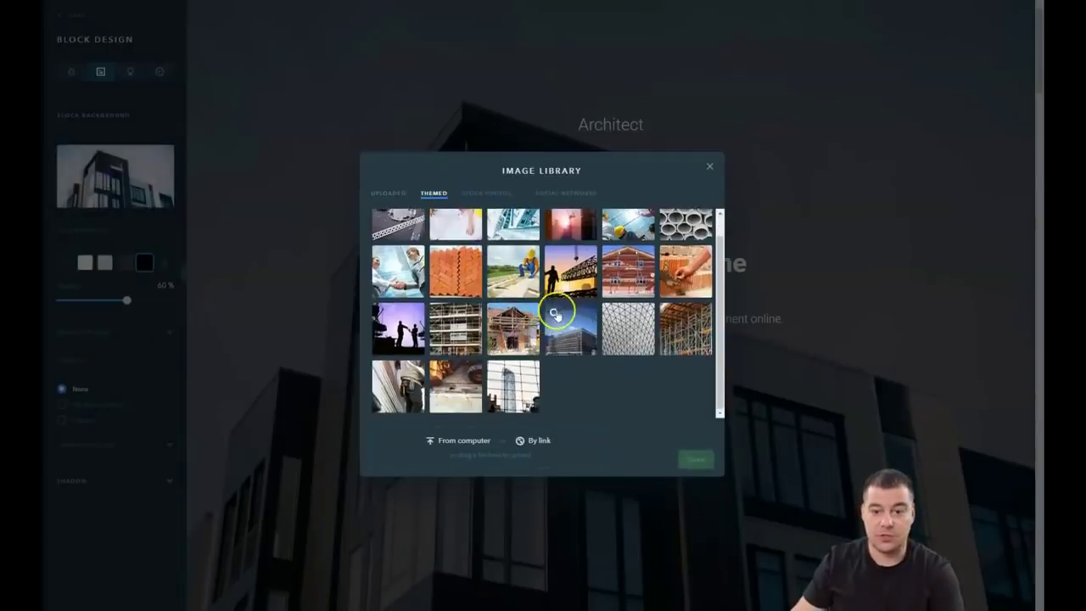
pyautogui.scroll(2, 555, 314)
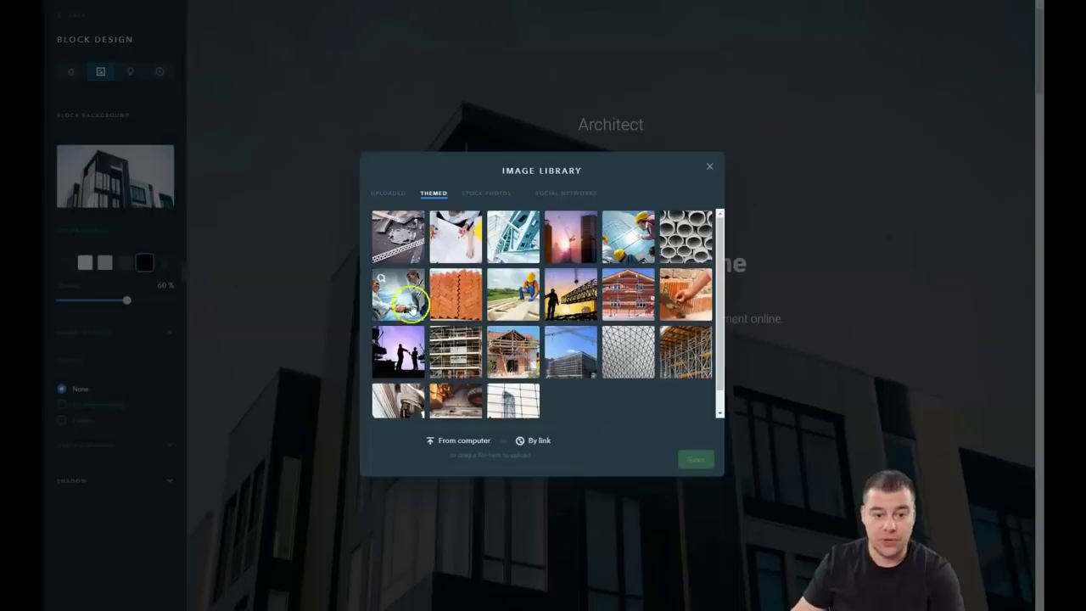
pyautogui.scroll(-2, 415, 314)
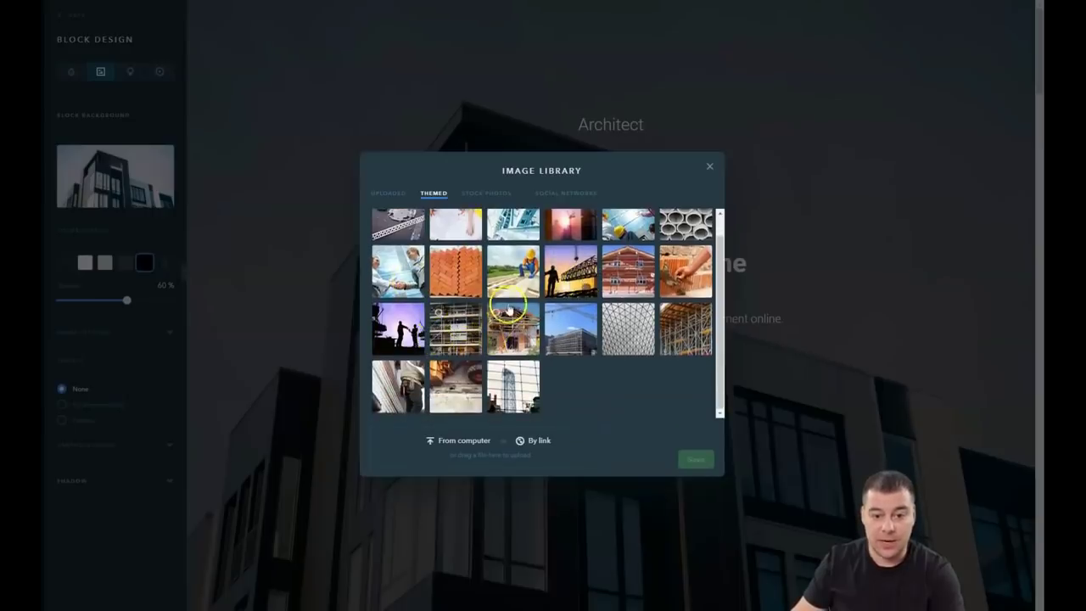
pyautogui.scroll(2, 535, 310)
pyautogui.click(583, 244)
pyautogui.click(694, 459)
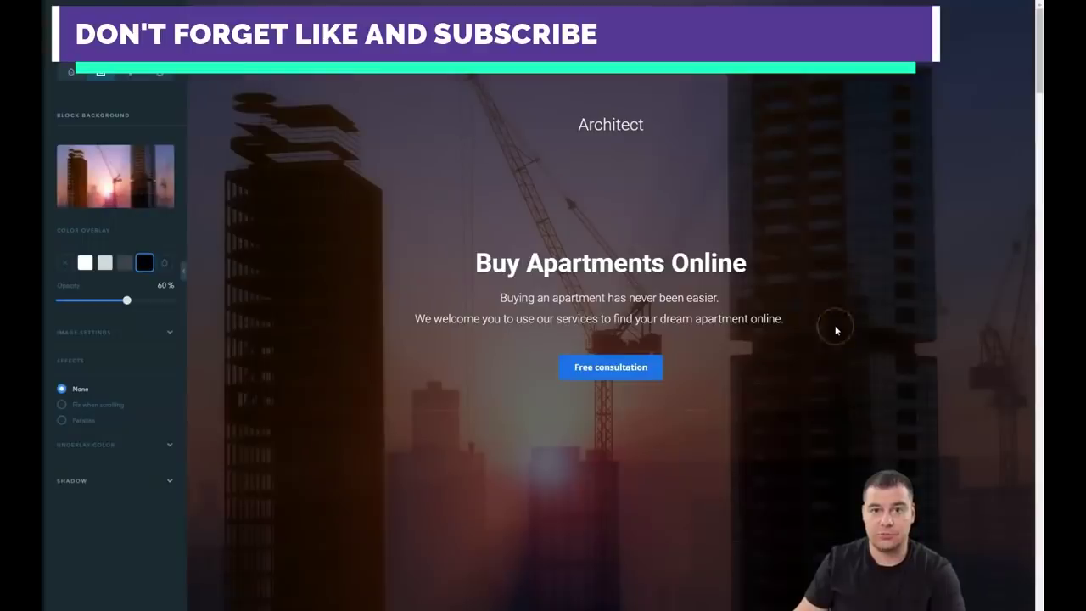
# Step: Add the word 'Fast' to the hero headline so it reads 'Buy Apartments Online Fast'
pyautogui.click(765, 304)
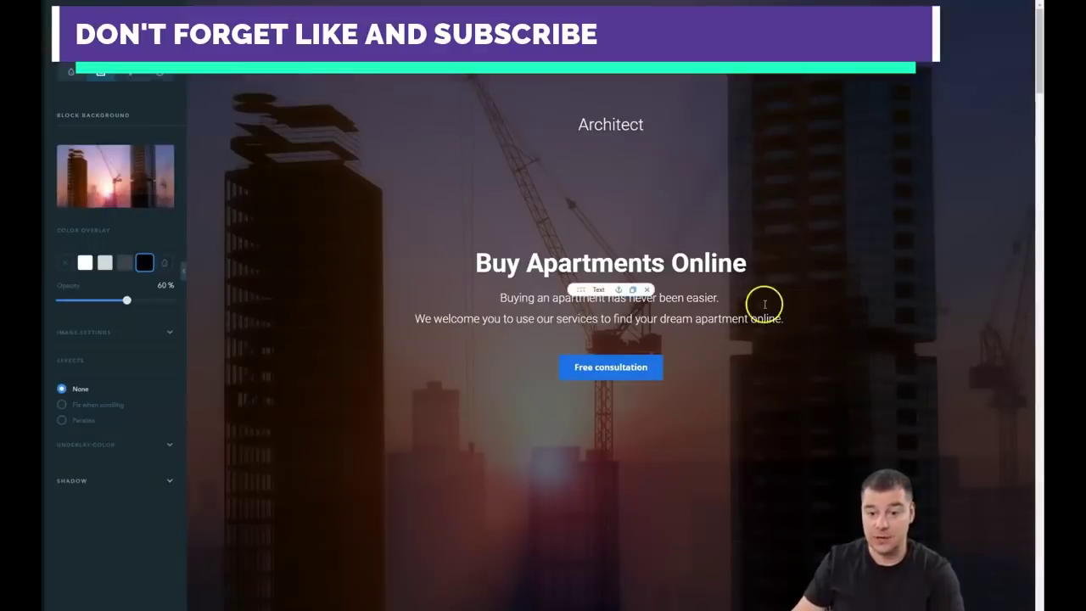
pyautogui.doubleClick(647, 268)
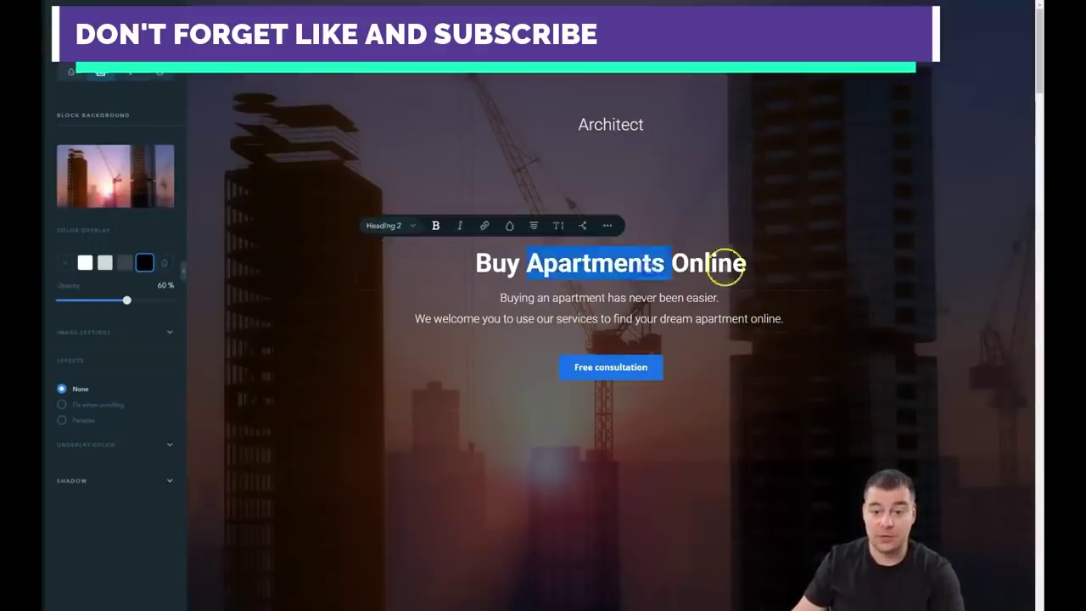
pyautogui.moveTo(745, 263)
pyautogui.mouseDown()
pyautogui.moveTo(532, 270)
pyautogui.moveTo(746, 271)
pyautogui.mouseUp()
pyautogui.write('Fa')
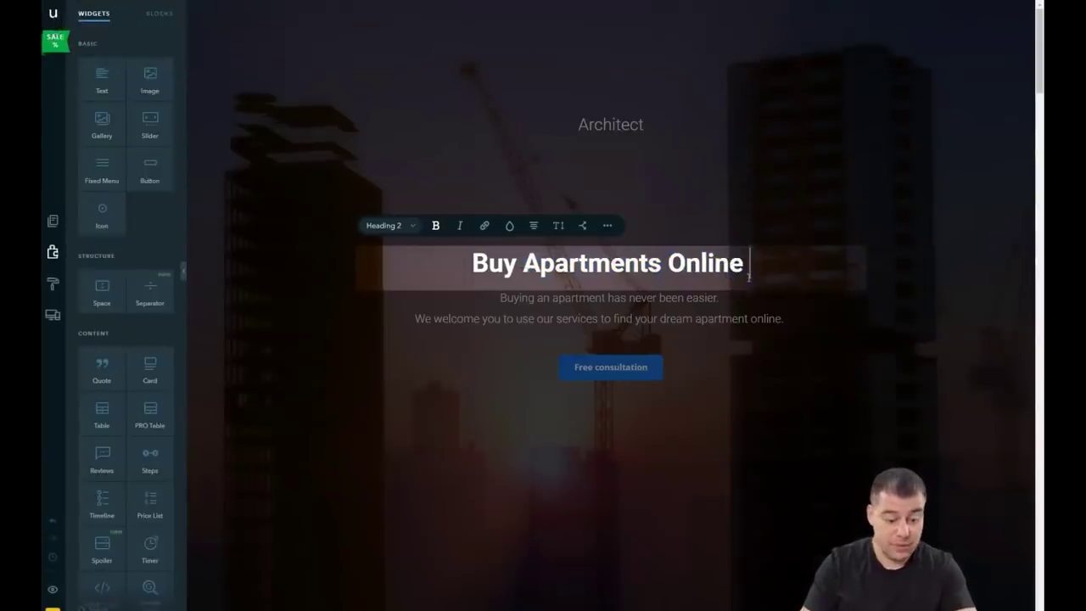
pyautogui.write('st')
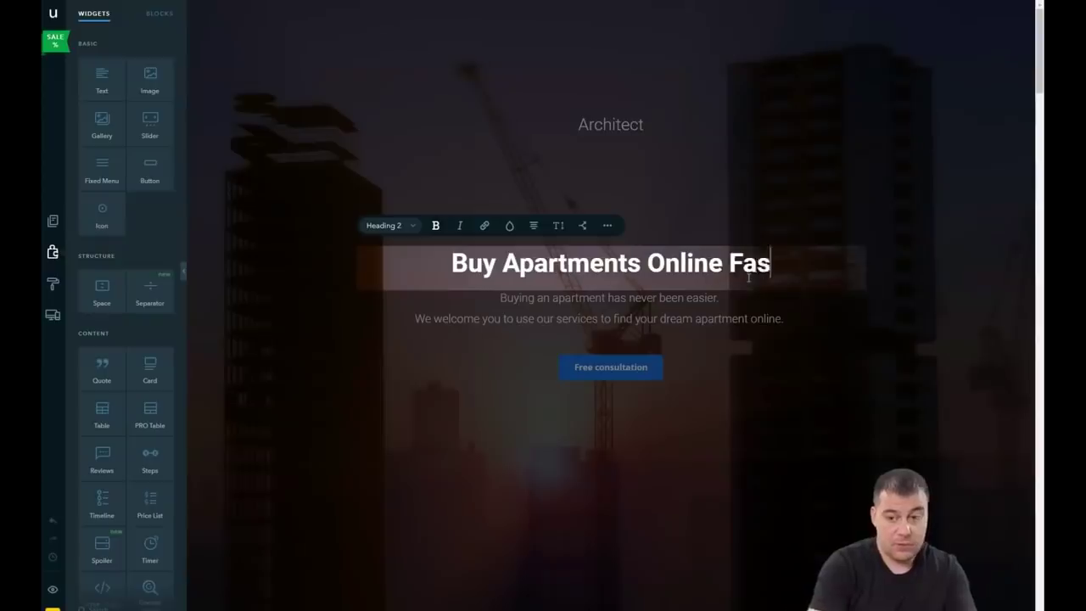
pyautogui.click(687, 384)
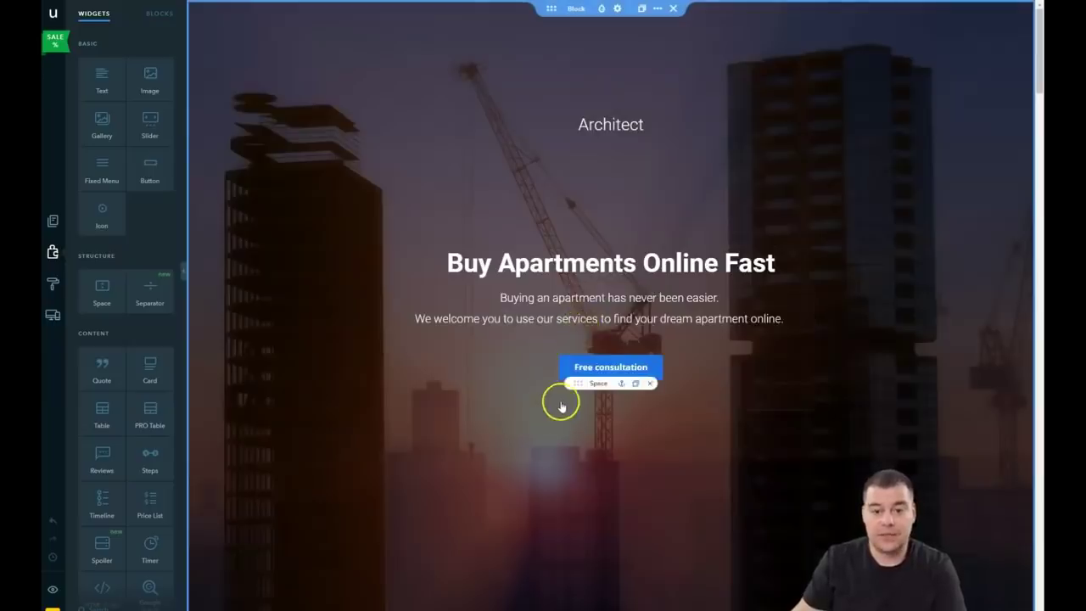
# Step: Try a red text background on the whole heading, then remove it, leaving plain white text
pyautogui.doubleClick(590, 265)
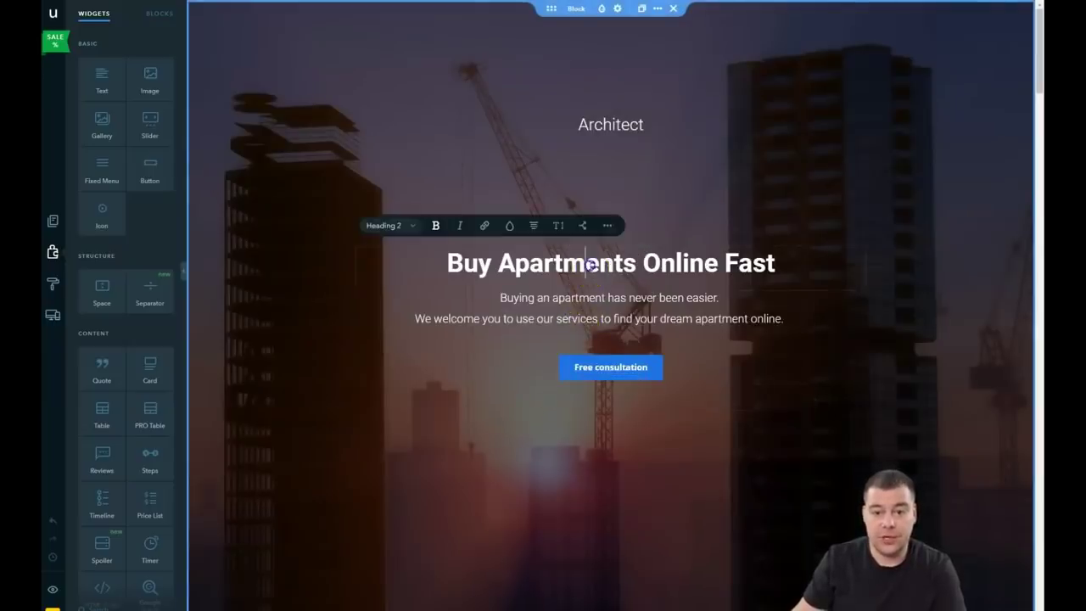
pyautogui.moveTo(773, 267); pyautogui.dragTo(440, 270)
pyautogui.click(509, 225)
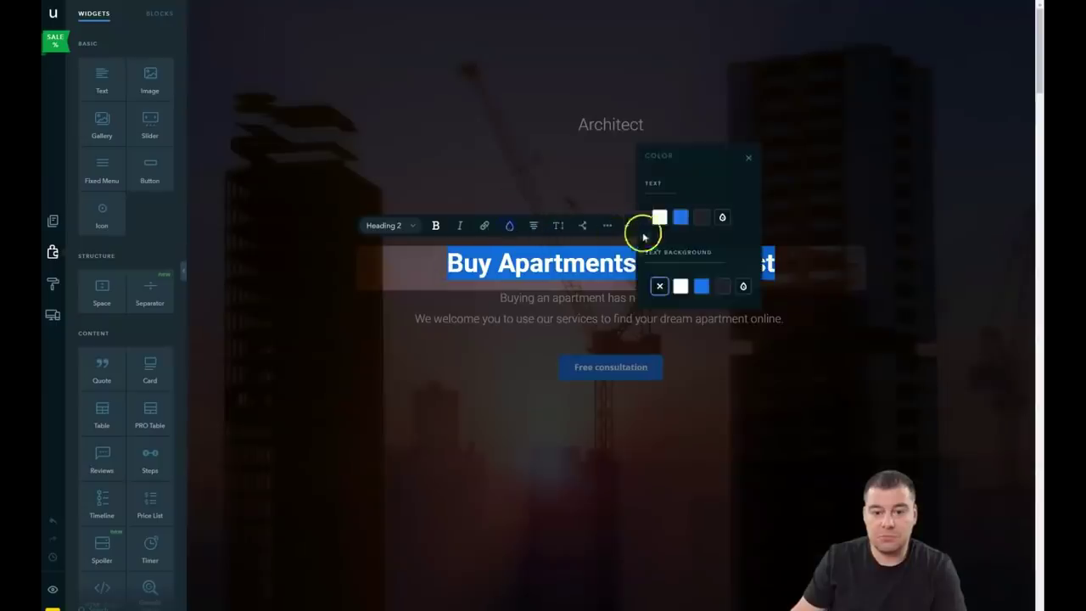
pyautogui.click(744, 287)
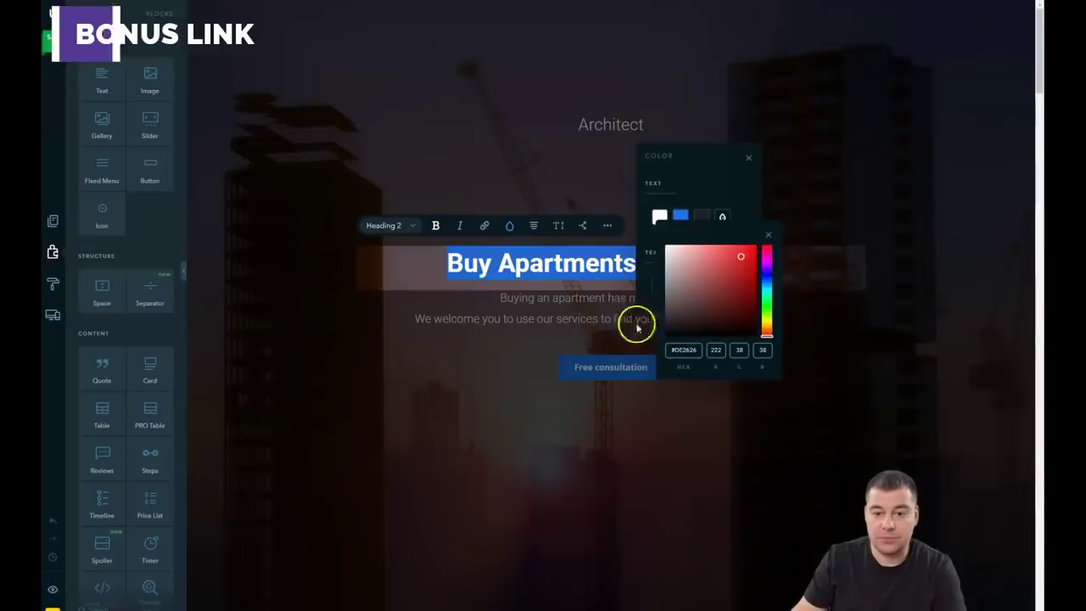
pyautogui.click(766, 219)
pyautogui.click(750, 158)
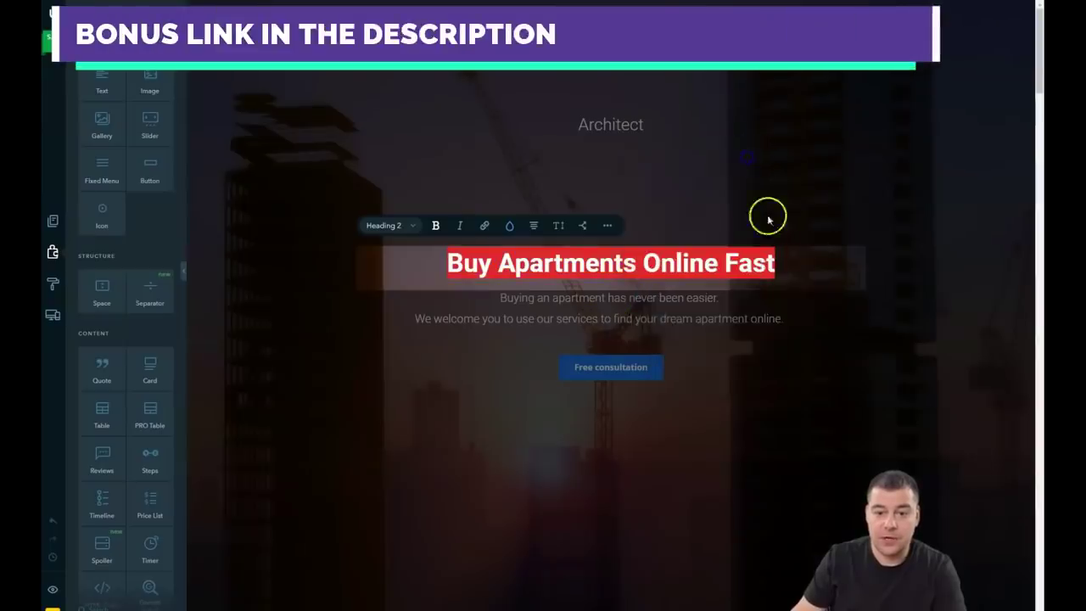
pyautogui.click(500, 427)
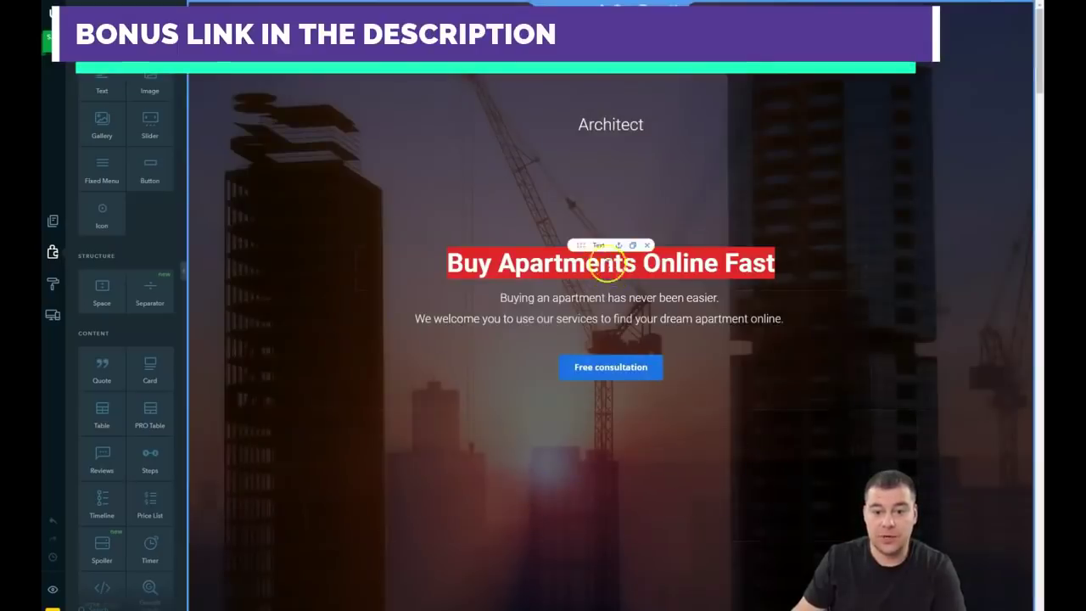
pyautogui.click(611, 264)
pyautogui.click(509, 229)
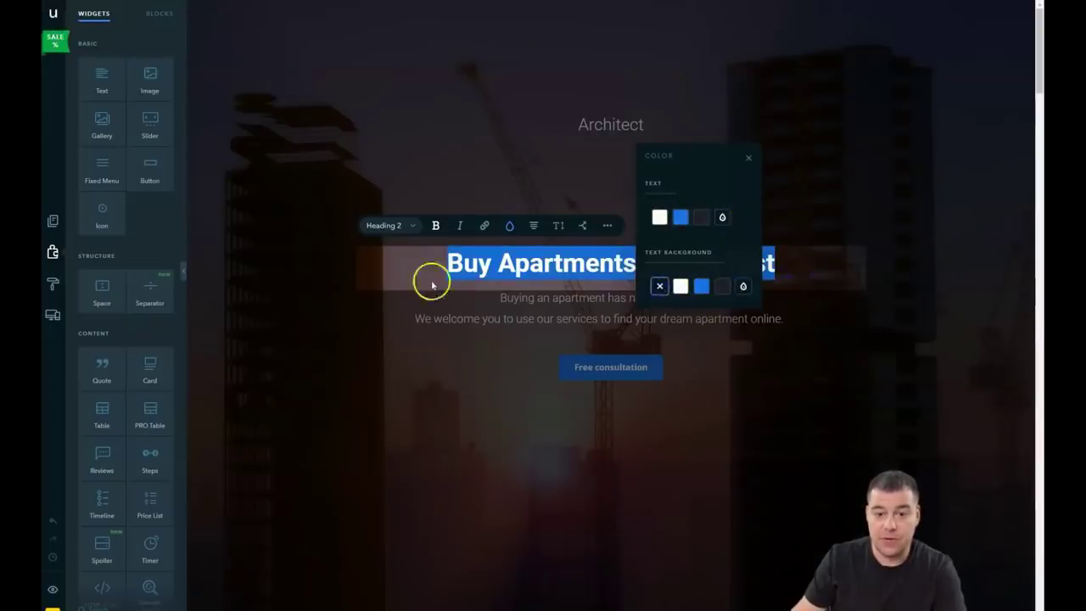
pyautogui.click(594, 448)
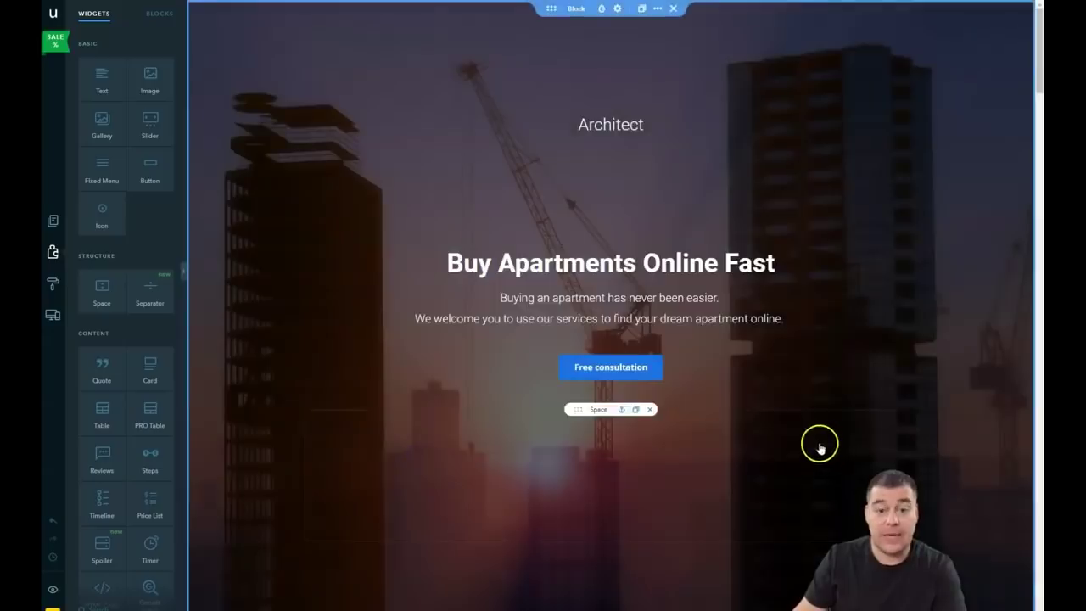
# Step: Shrink the spacer below the consultation button to 105 px high
pyautogui.scroll(-3, 635, 440)
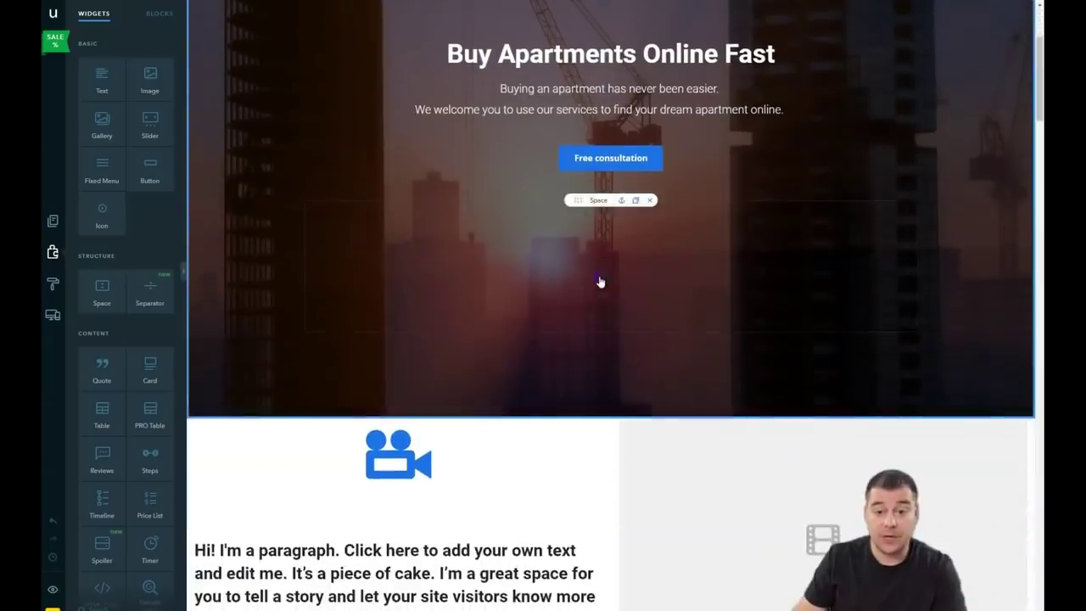
pyautogui.click(615, 333)
pyautogui.moveTo(612, 330); pyautogui.dragTo(613, 253)
pyautogui.click(784, 344)
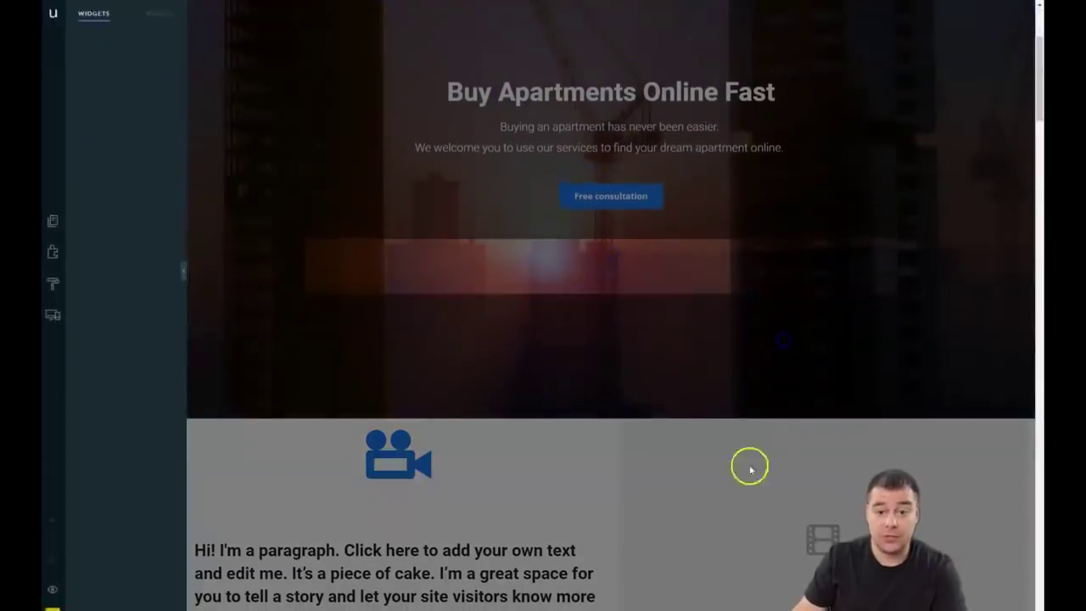
# Step: Give the camera-icon paragraph section a light blue background colour
pyautogui.scroll(3, 722, 381)
pyautogui.scroll(-3, 735, 379)
pyautogui.scroll(3, 735, 377)
pyautogui.scroll(-3, 737, 373)
pyautogui.scroll(-3, 737, 370)
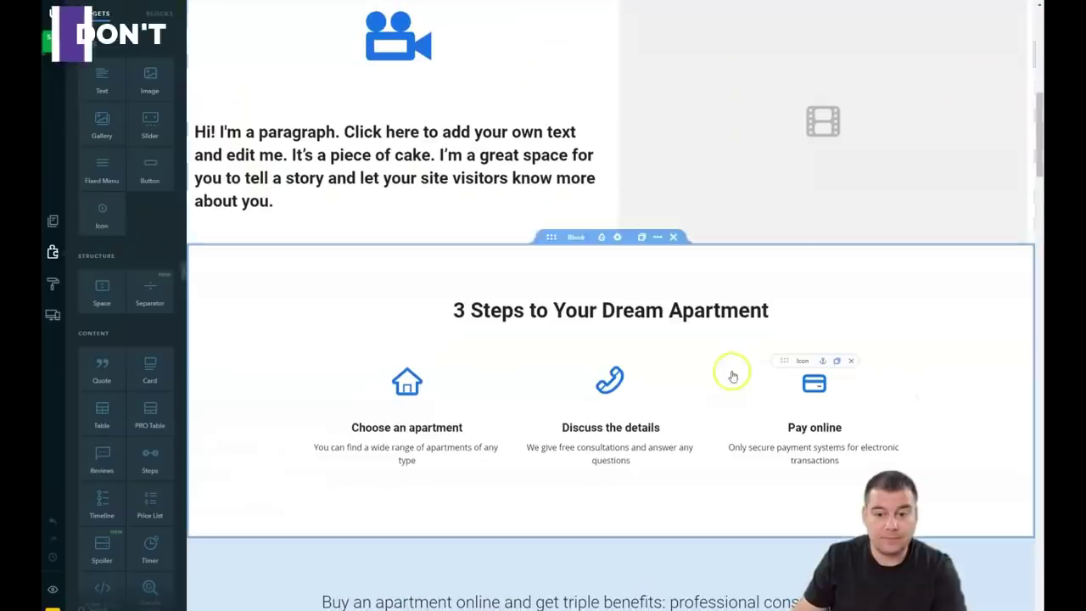
pyautogui.scroll(2, 710, 357)
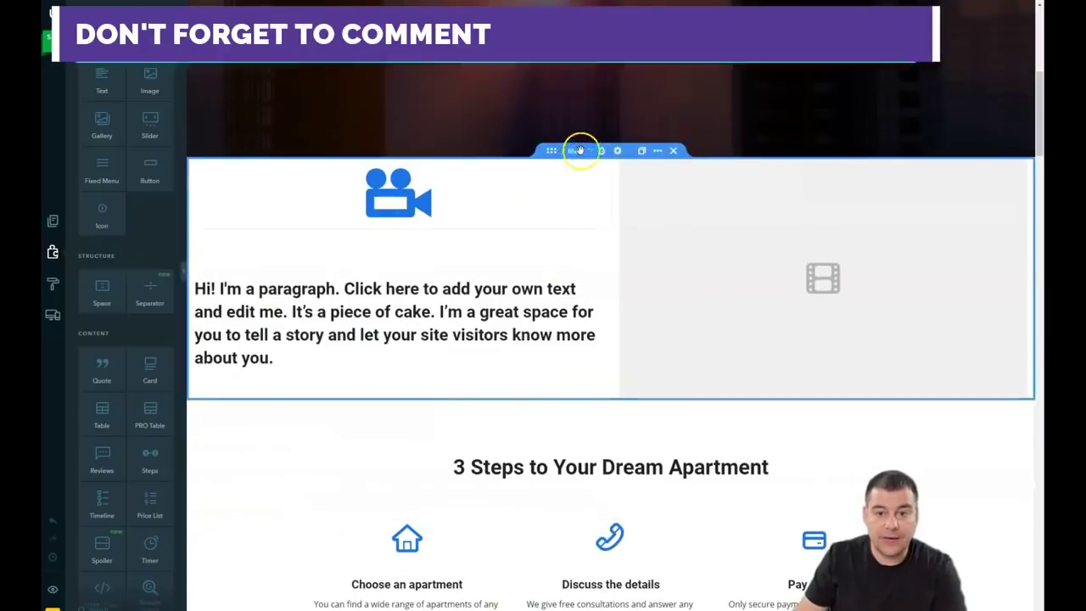
pyautogui.click(600, 151)
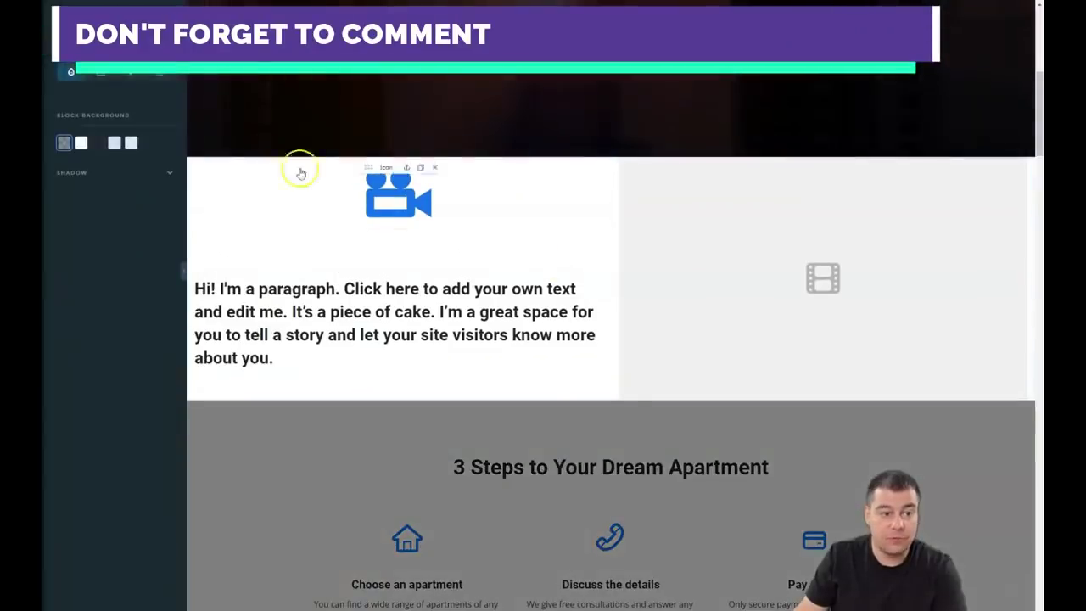
pyautogui.click(114, 142)
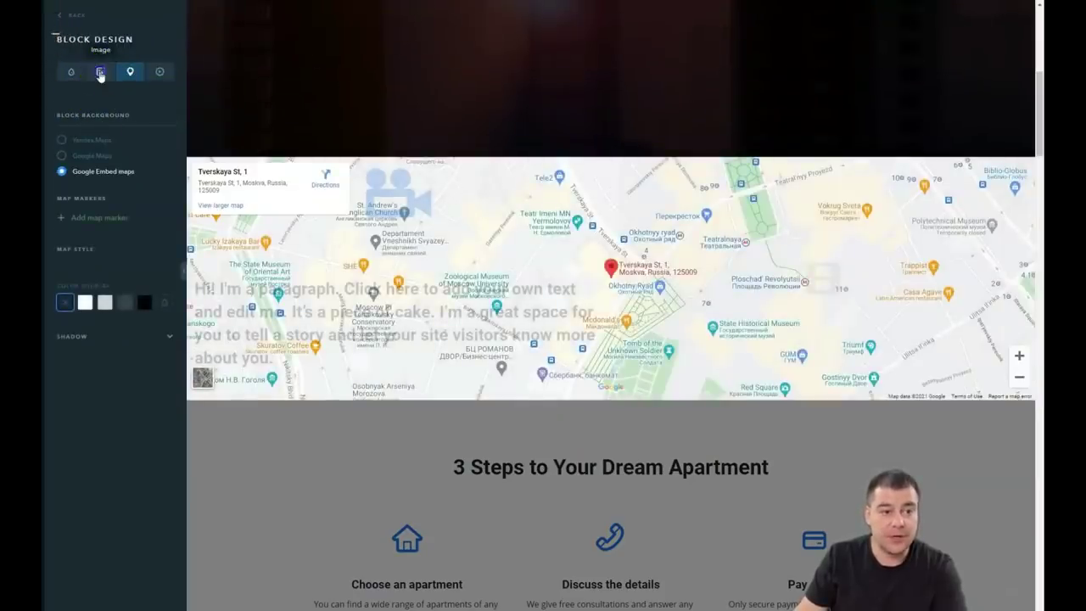
pyautogui.click(99, 72)
pyautogui.click(69, 71)
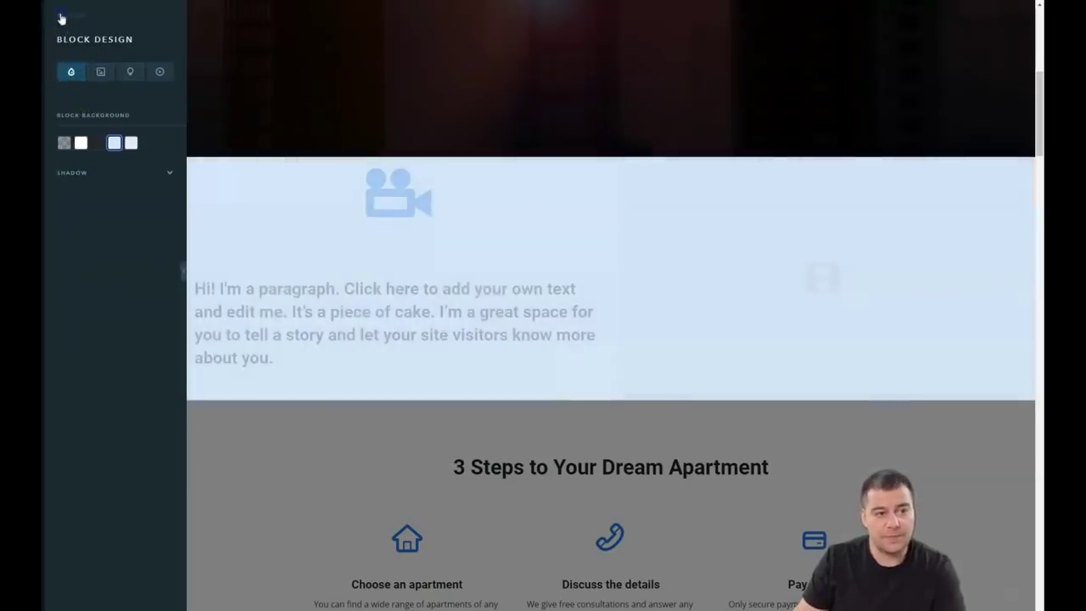
pyautogui.click(60, 18)
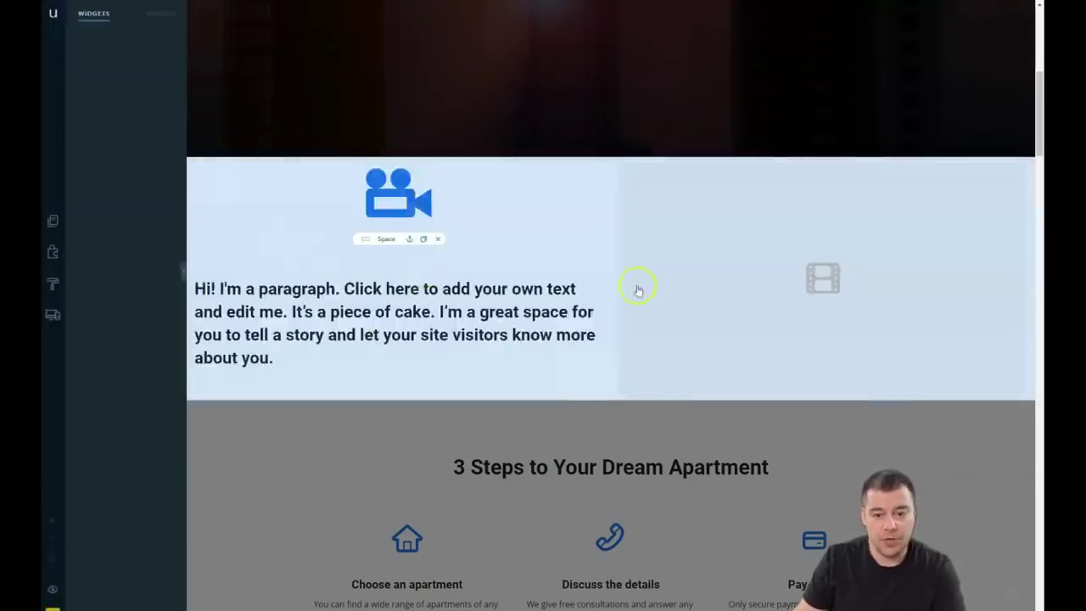
# Step: Swap the house icon above 'Choose an apartment' for the bar chart icon from the Icon Library
pyautogui.scroll(-3, 654, 329)
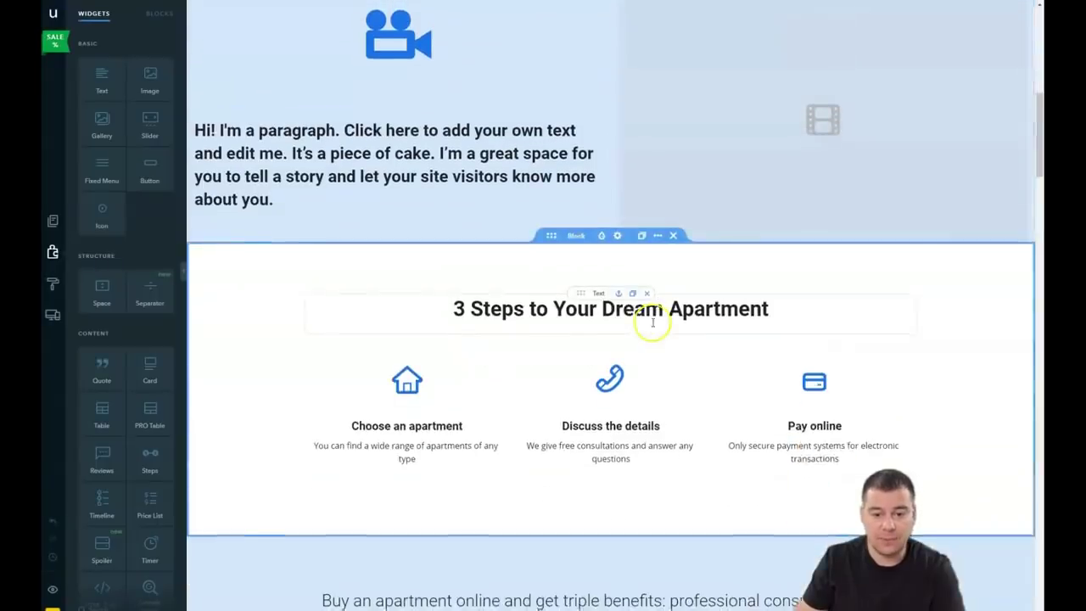
pyautogui.click(403, 326)
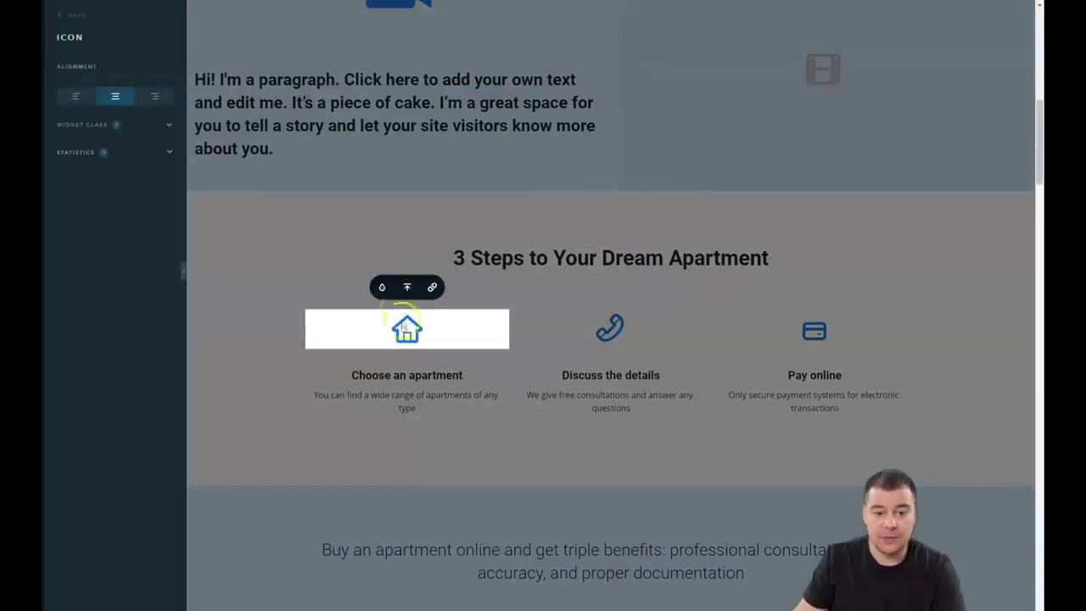
pyautogui.click(407, 288)
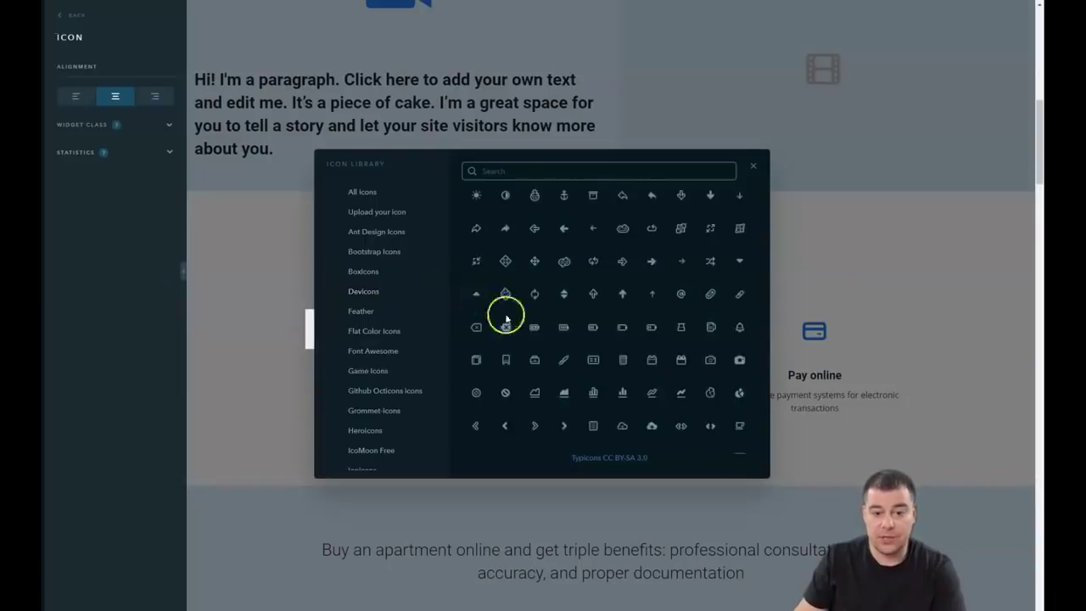
pyautogui.scroll(-2, 619, 340)
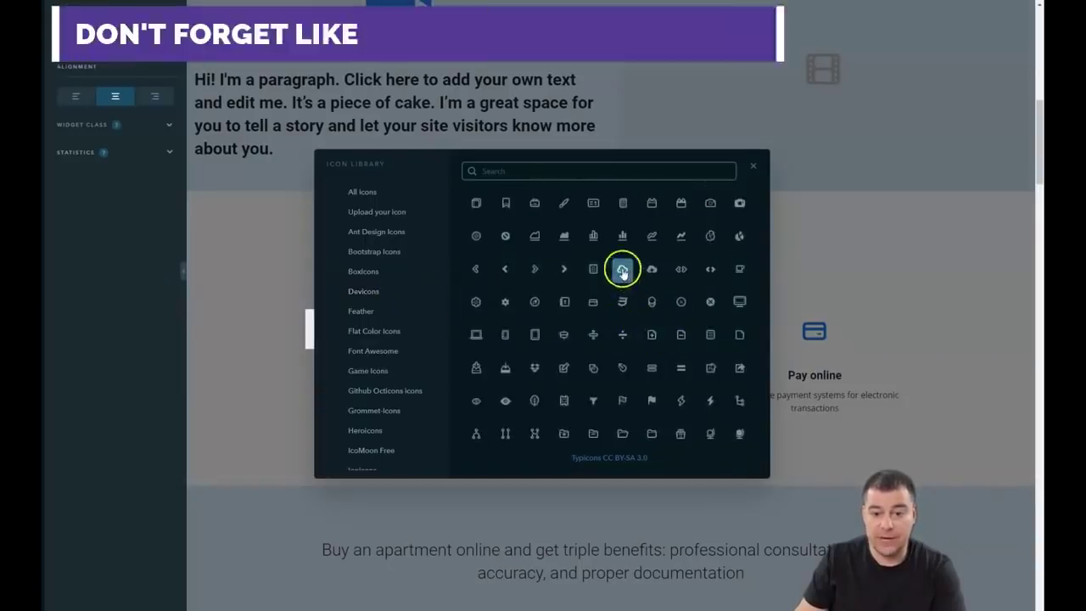
pyautogui.click(622, 236)
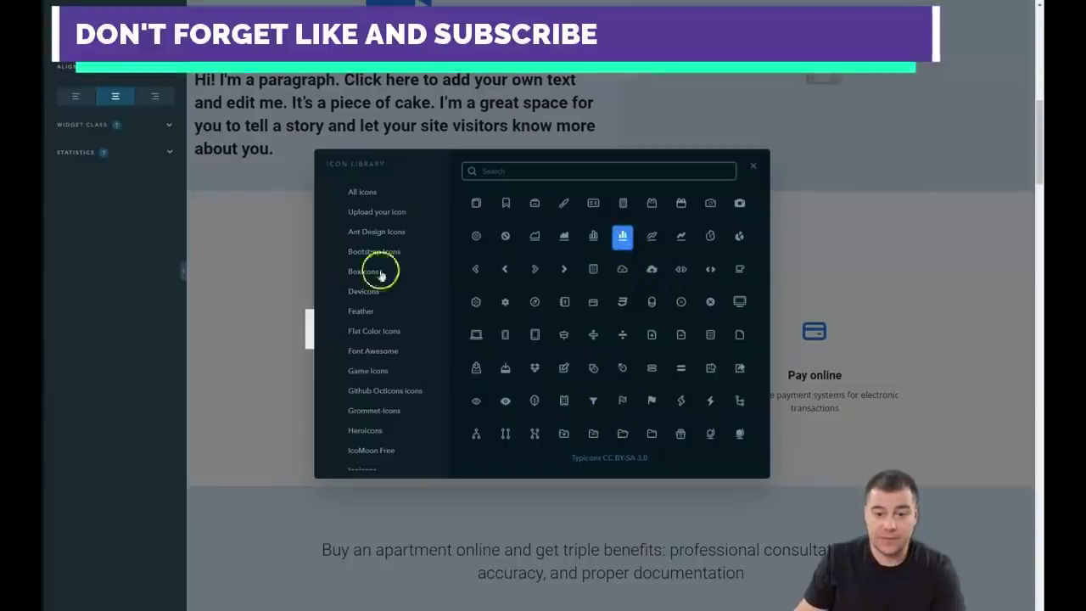
pyautogui.click(255, 225)
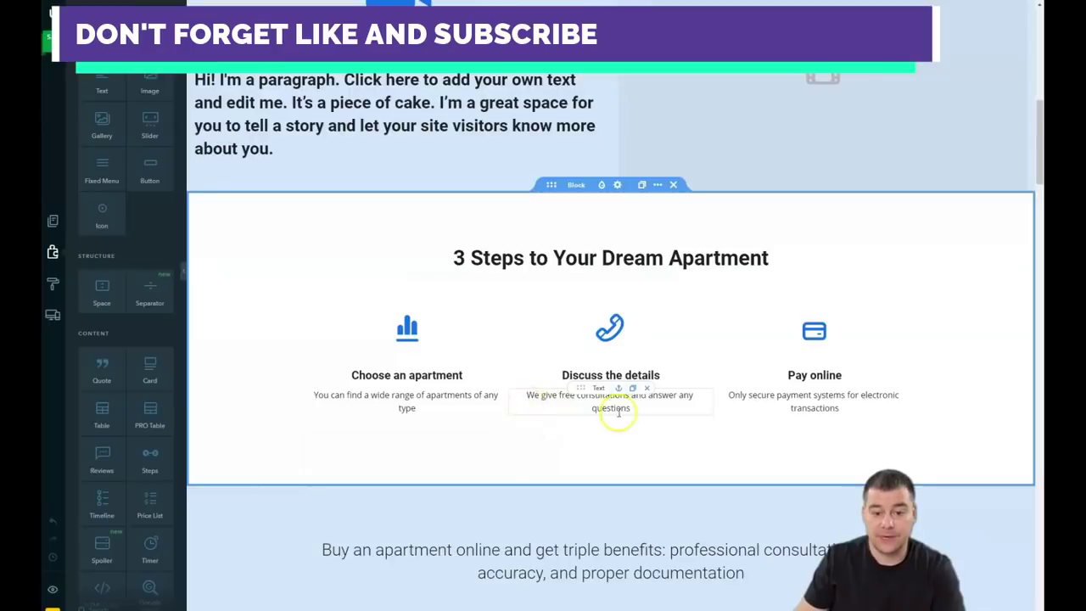
# Step: Check the room photo gallery's image list, then close it
pyautogui.scroll(-6, 618, 412)
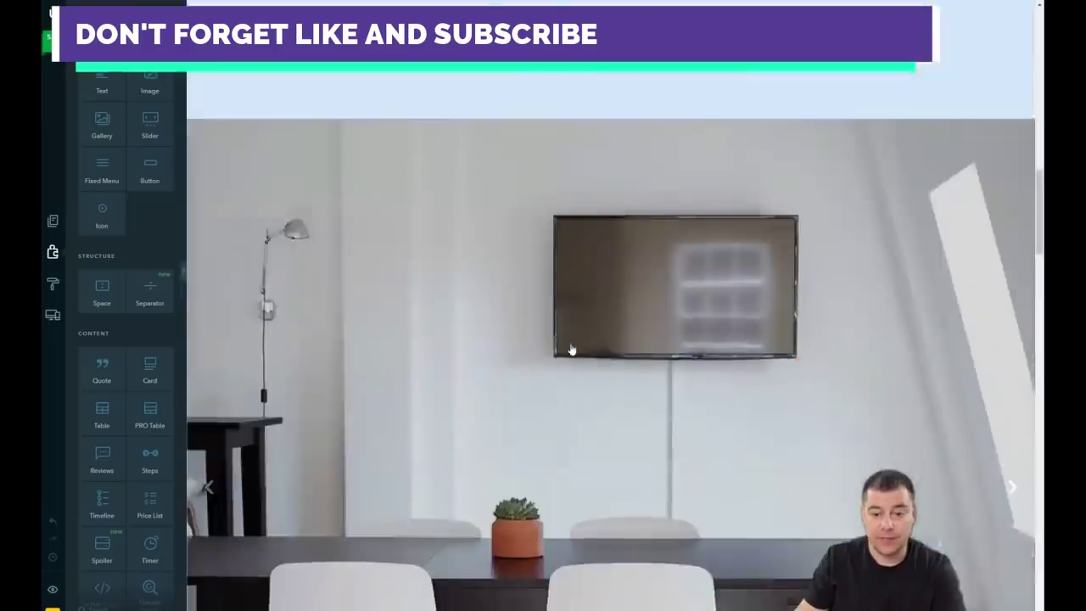
pyautogui.scroll(-2, 572, 350)
pyautogui.scroll(2, 568, 283)
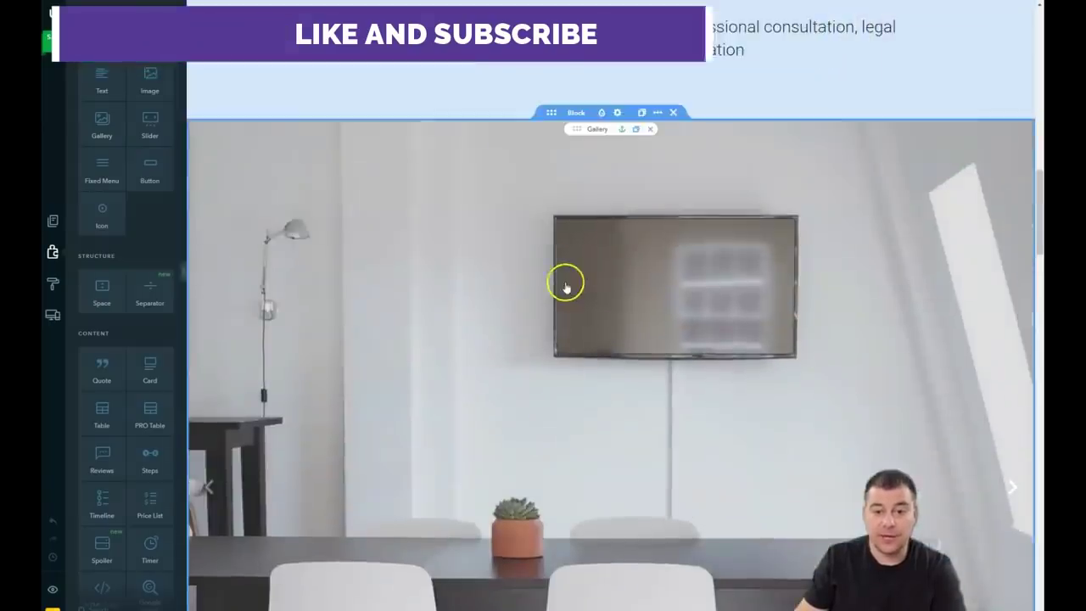
pyautogui.click(606, 153)
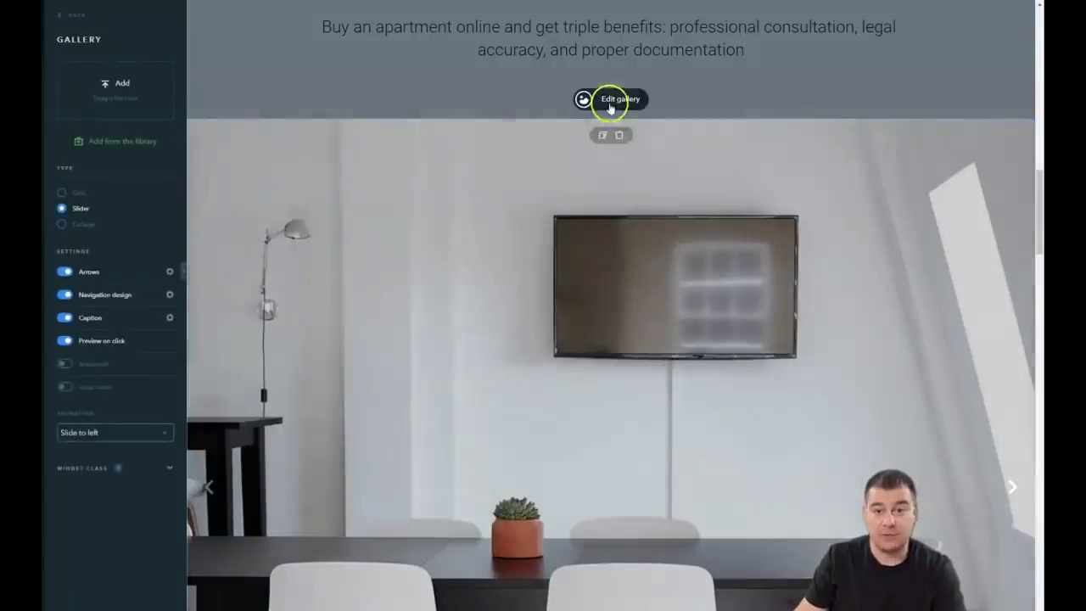
pyautogui.click(606, 100)
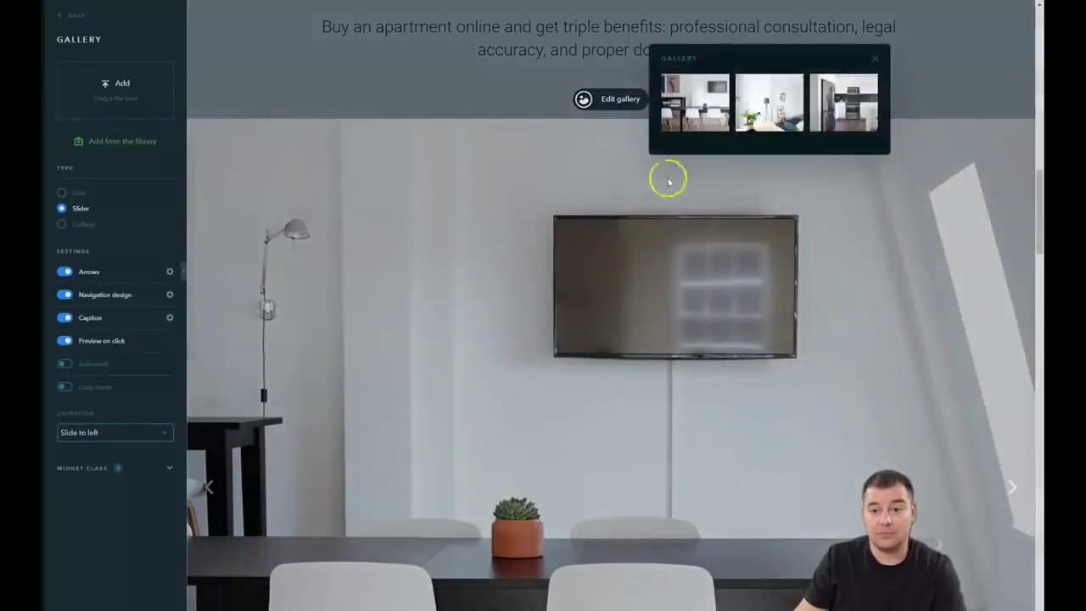
pyautogui.click(875, 61)
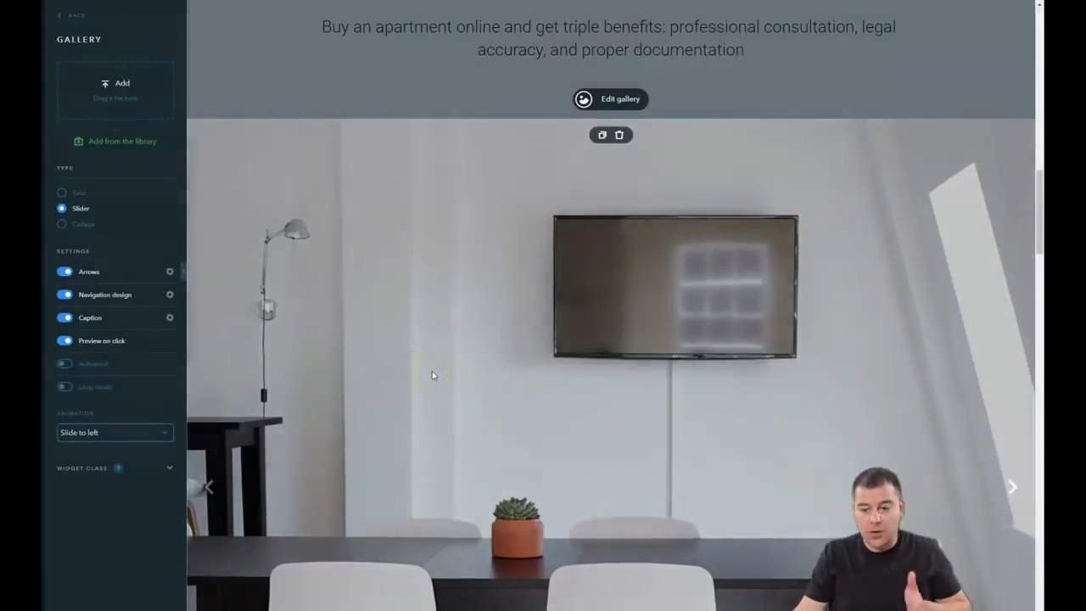
# Step: Return to the hero banner and show the widget library
pyautogui.scroll(6, 348, 319)
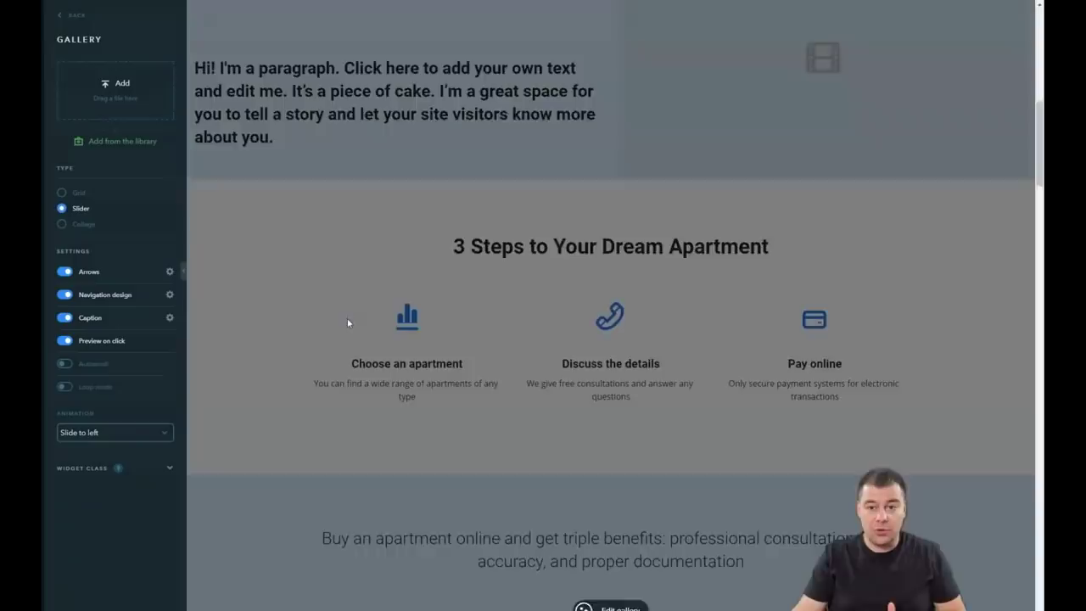
pyautogui.scroll(8, 347, 317)
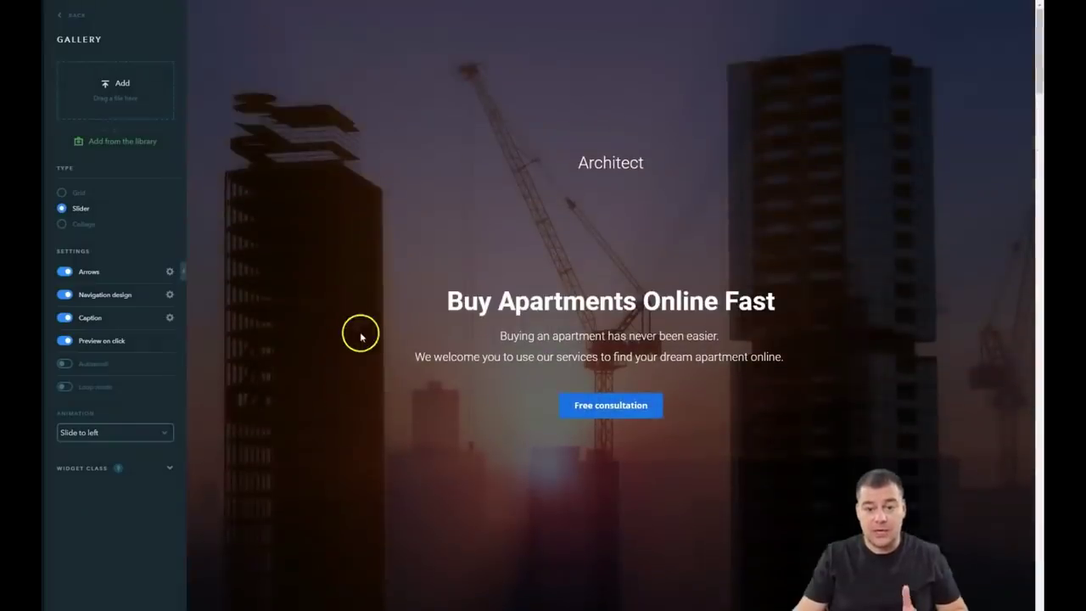
pyautogui.click(305, 267)
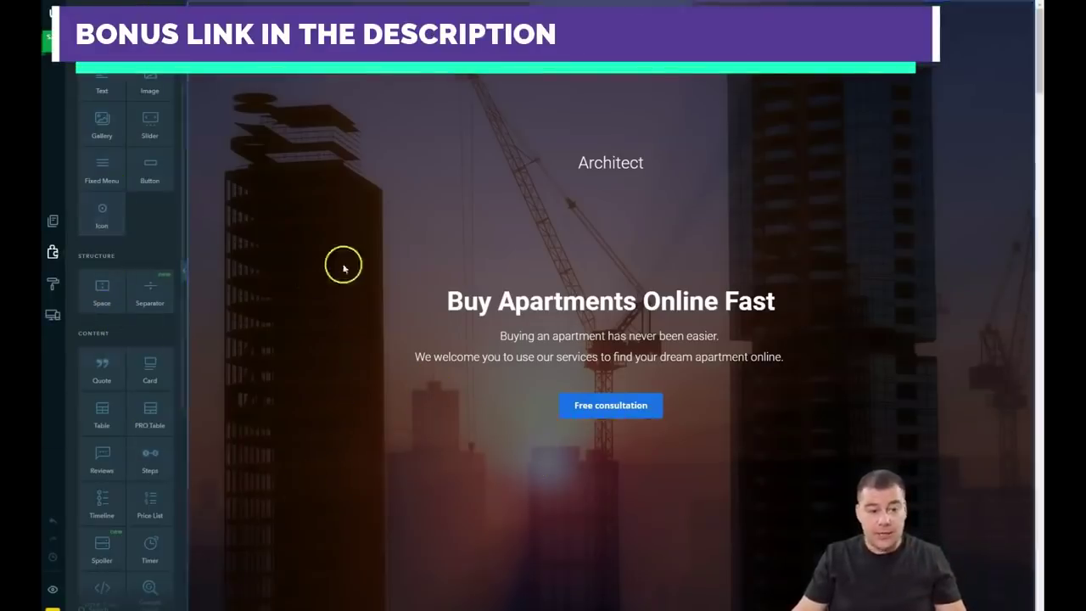
# Step: Drop a Separator and a service Card widget into the light blue video section
pyautogui.scroll(-4, 342, 264)
pyautogui.scroll(-2, 307, 287)
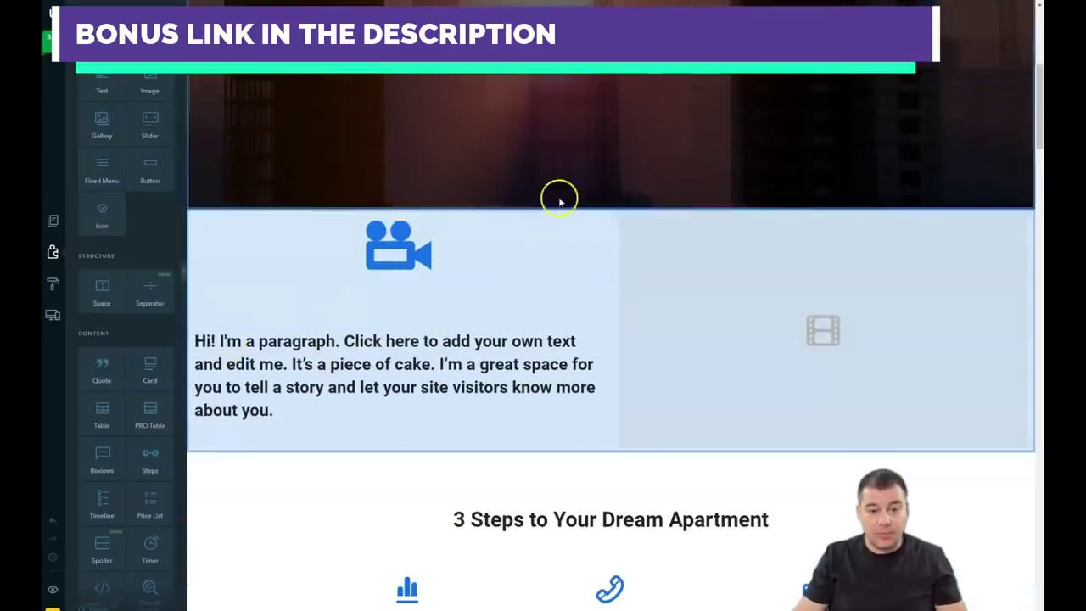
pyautogui.moveTo(160, 293); pyautogui.dragTo(623, 216)
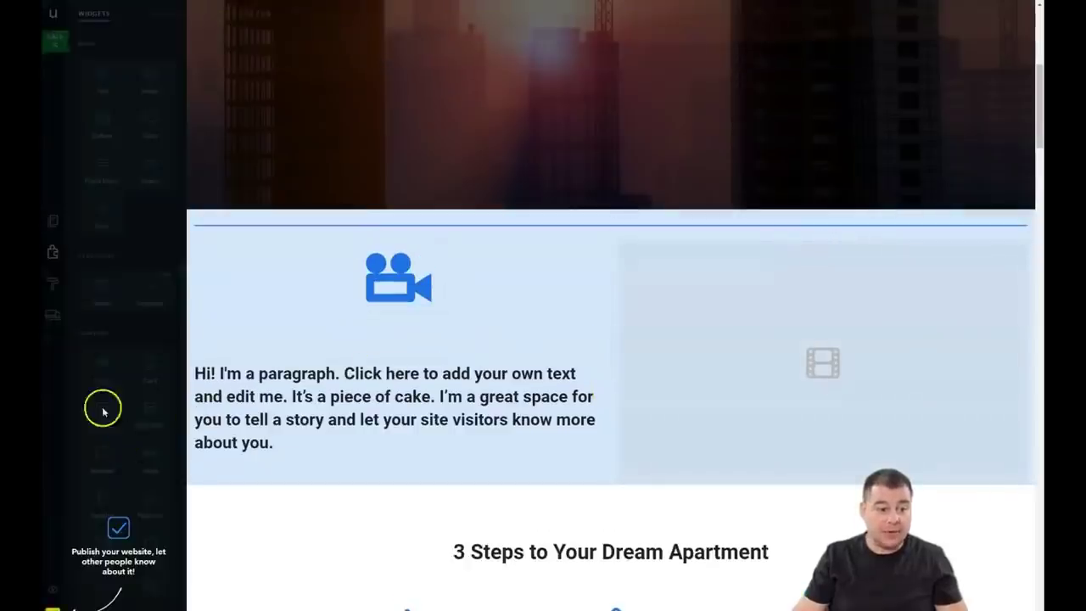
pyautogui.scroll(-2, 155, 388)
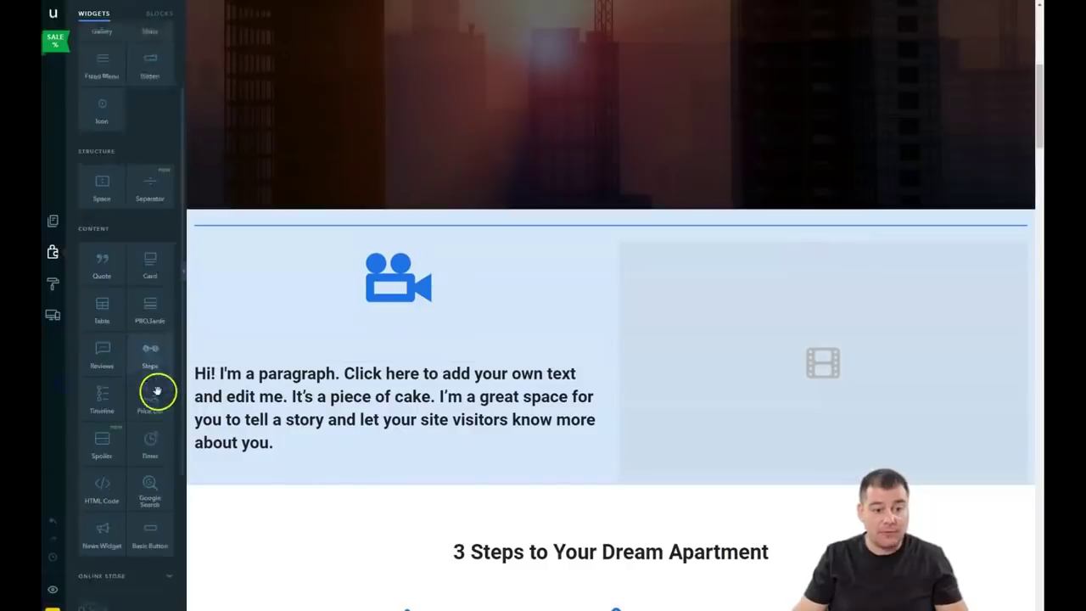
pyautogui.moveTo(145, 223); pyautogui.dragTo(618, 359)
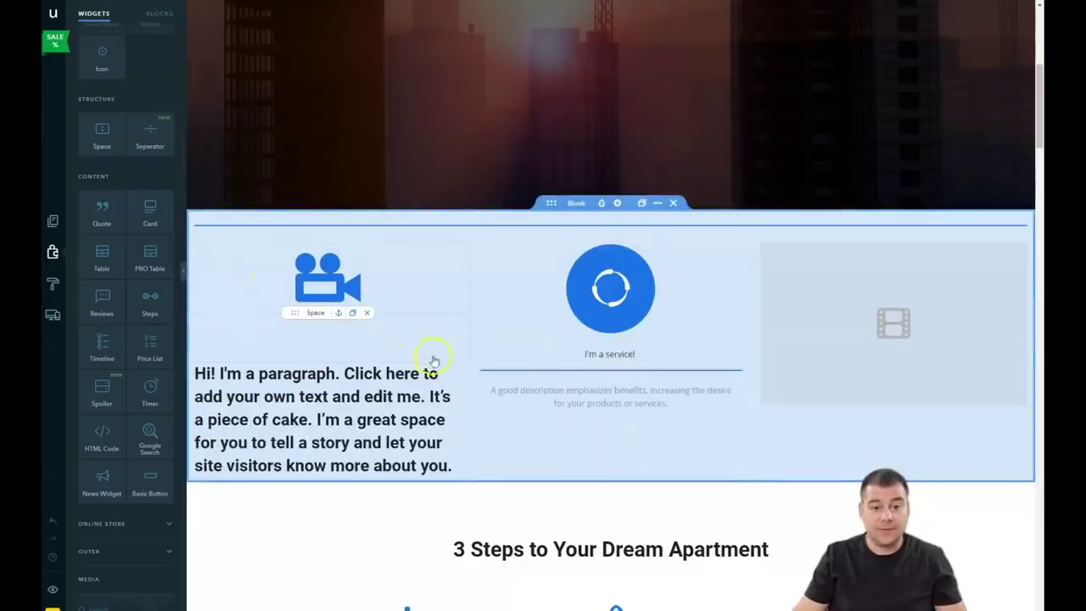
# Step: Delete the empty spacer, placeholder paragraph and camera icon from that section
pyautogui.click(368, 314)
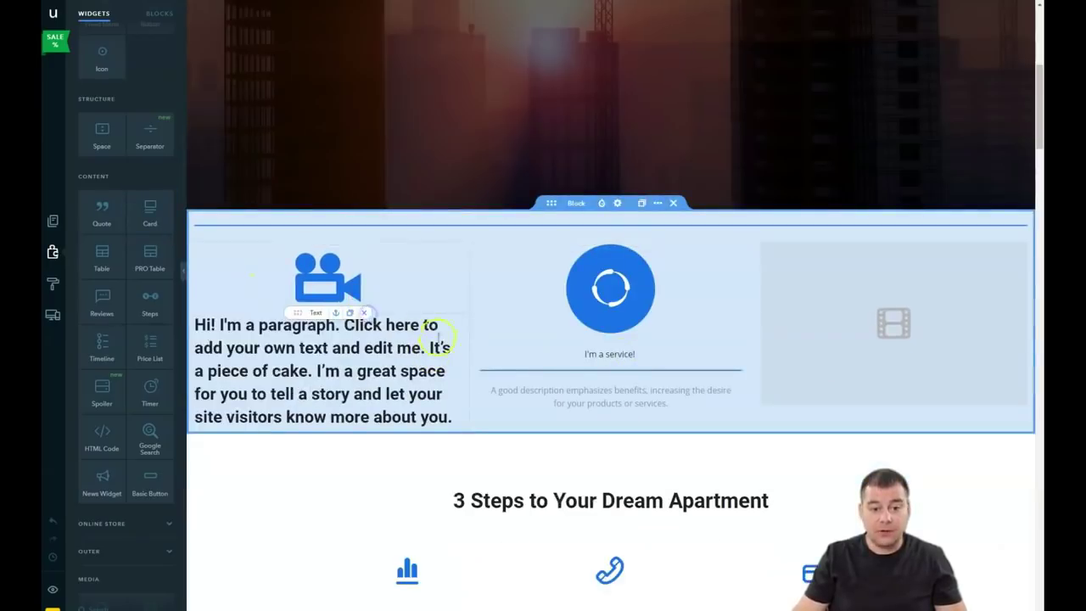
pyautogui.click(365, 313)
pyautogui.click(364, 236)
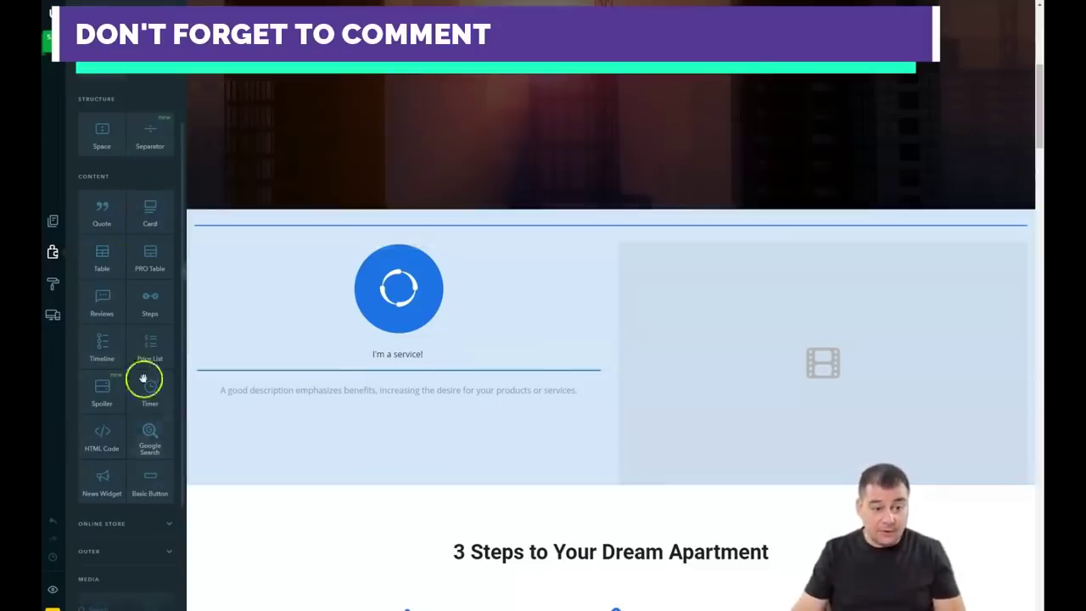
pyautogui.scroll(2, 140, 378)
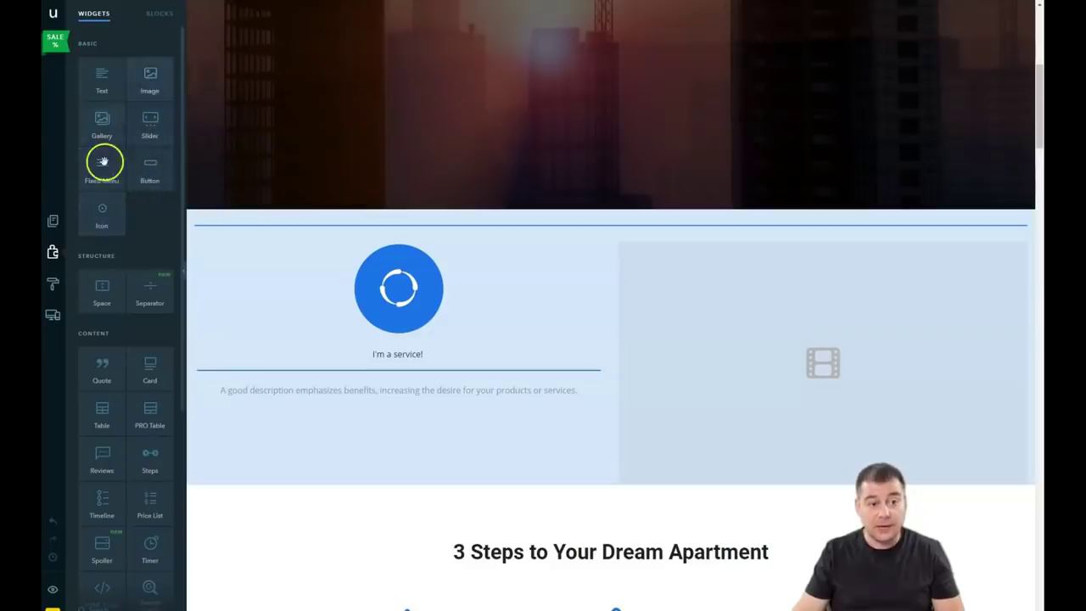
pyautogui.click(53, 317)
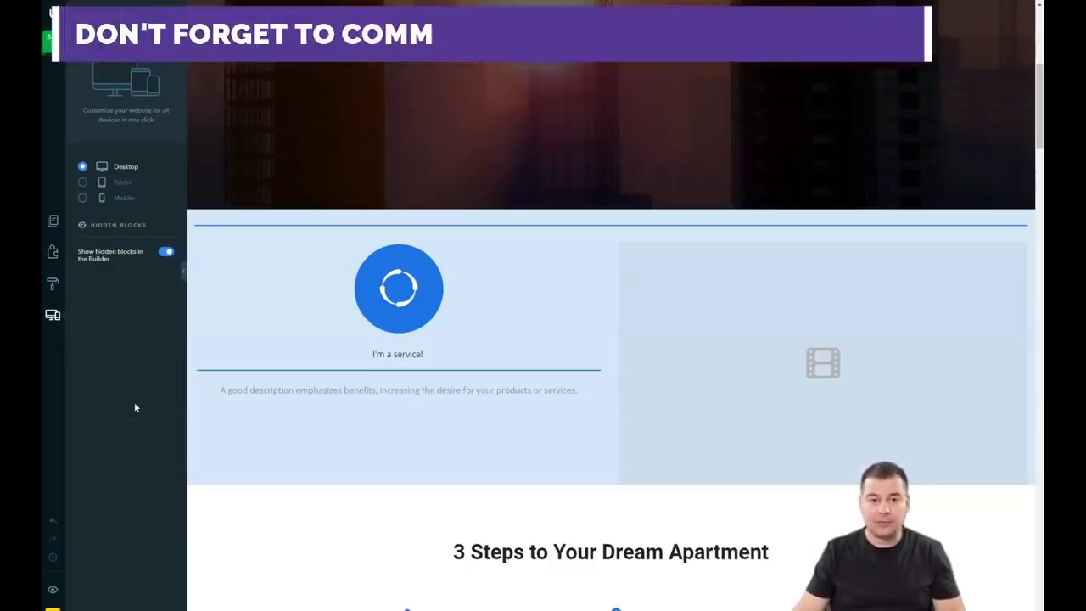
pyautogui.click(52, 252)
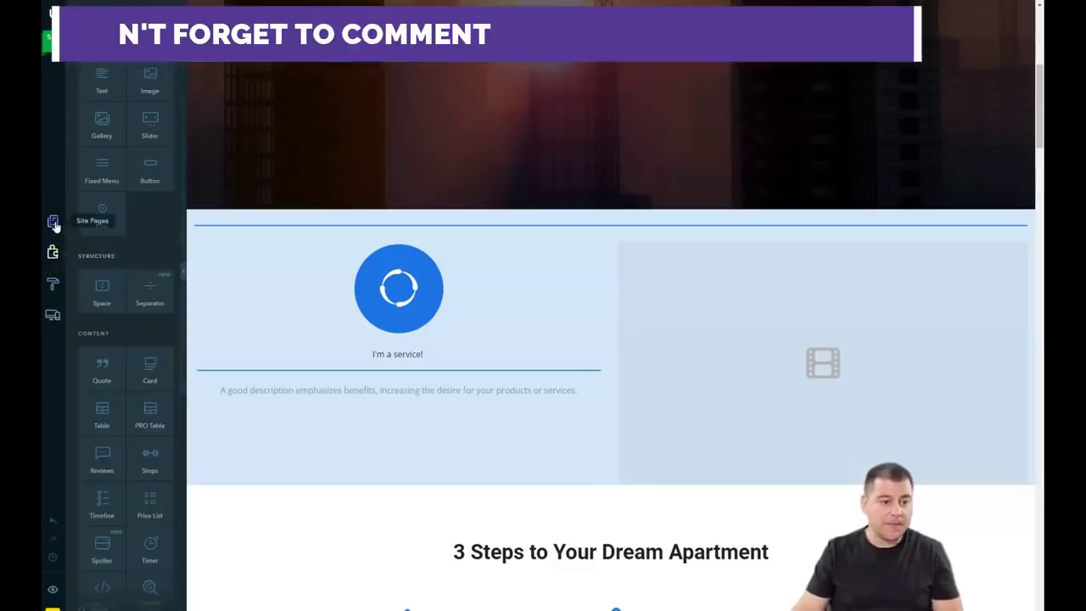
pyautogui.click(53, 222)
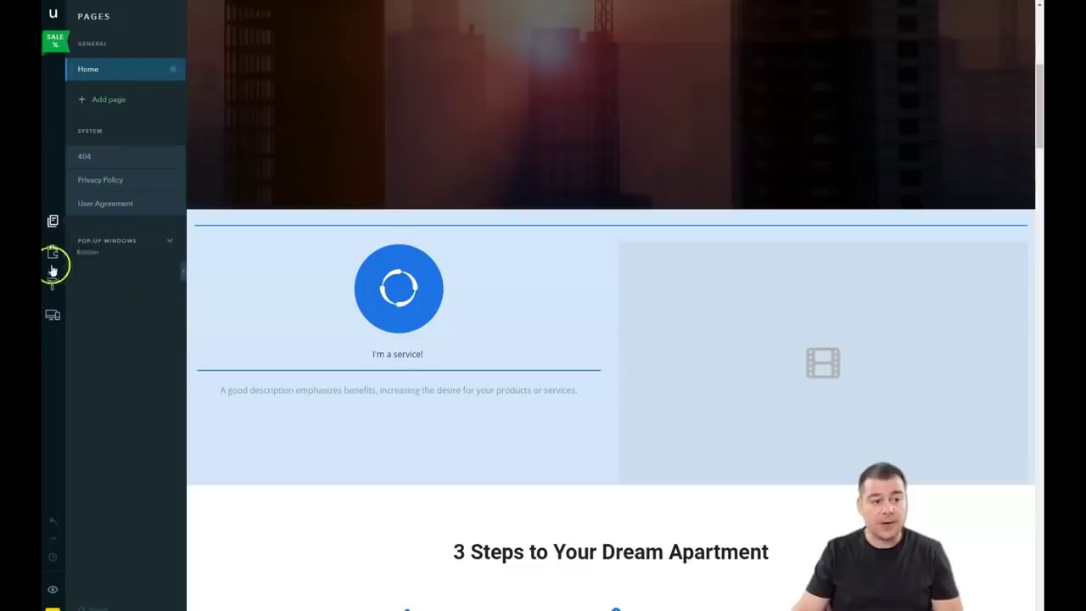
pyautogui.click(53, 254)
pyautogui.scroll(4, 594, 315)
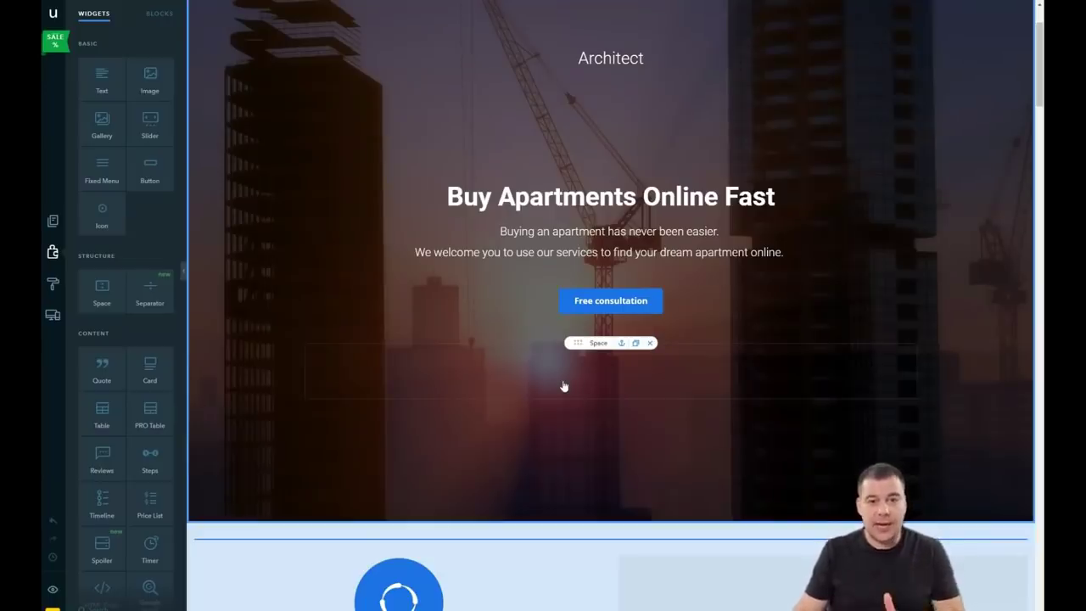
pyautogui.click(607, 305)
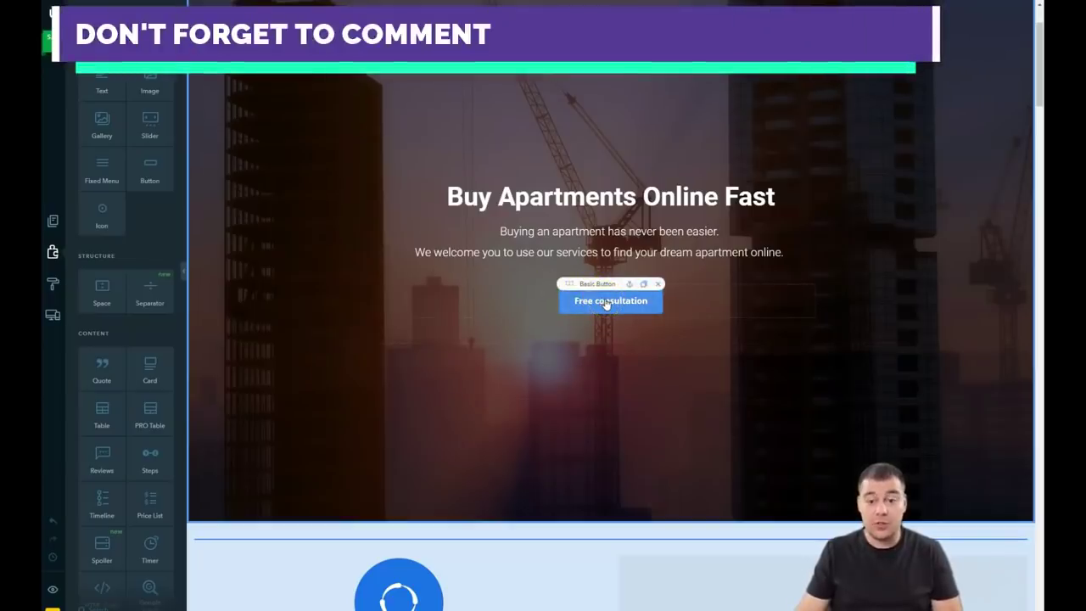
pyautogui.click(605, 298)
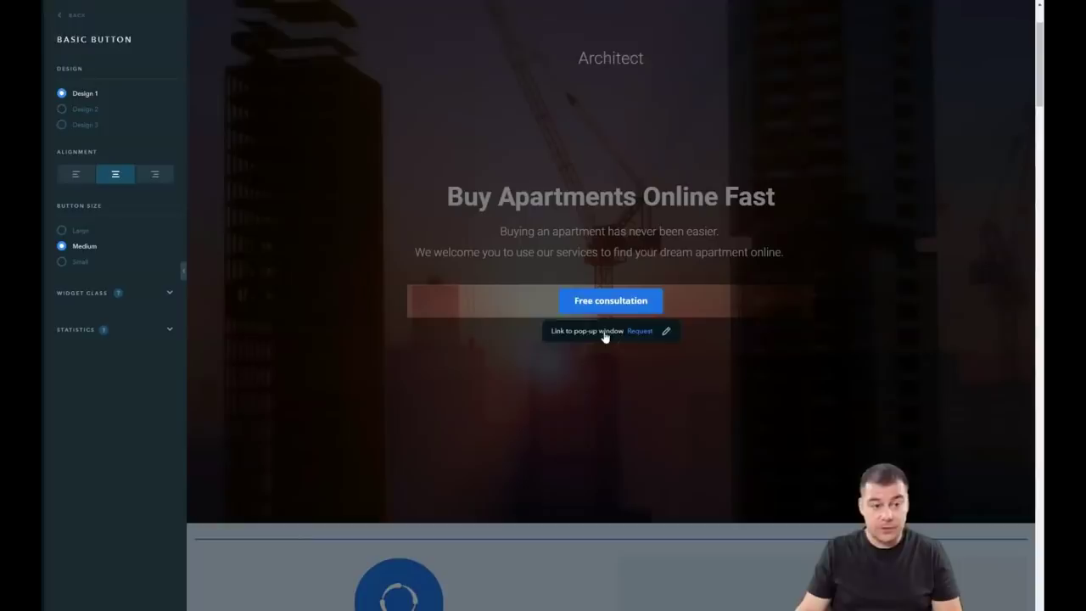
pyautogui.click(639, 333)
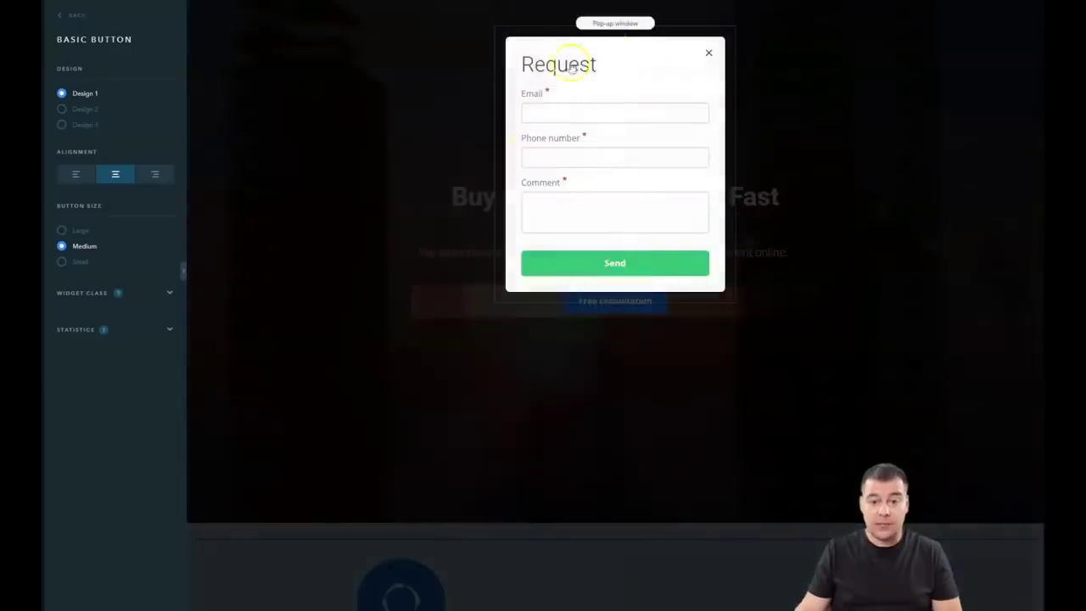
pyautogui.click(705, 51)
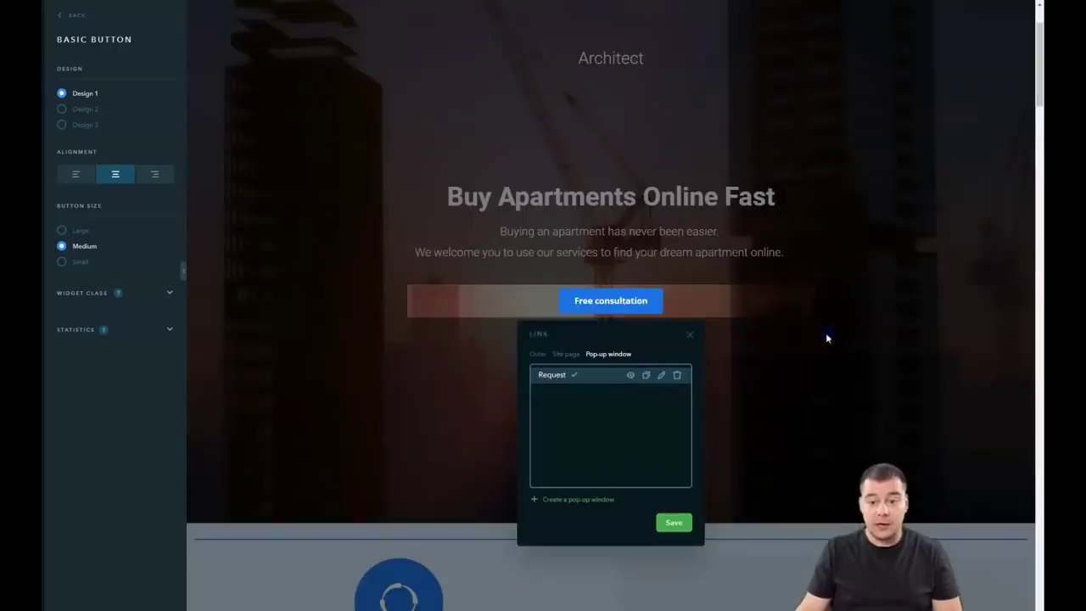
pyautogui.click(344, 269)
pyautogui.scroll(-4, 565, 308)
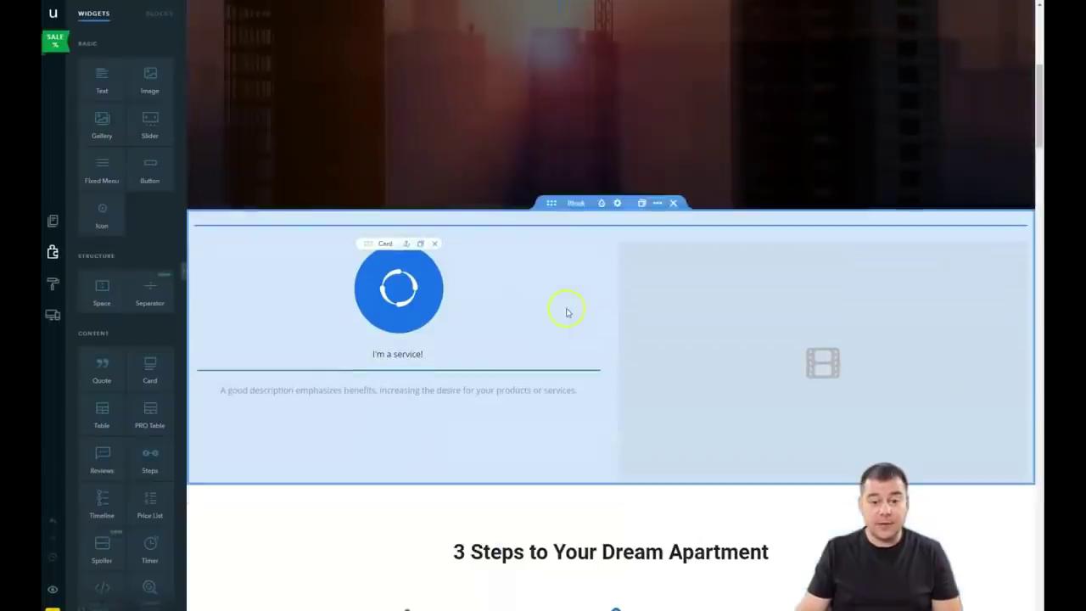
# Step: Place a Button widget under the 'I'm a service!' description and open its link settings
pyautogui.moveTo(148, 175); pyautogui.dragTo(409, 443)
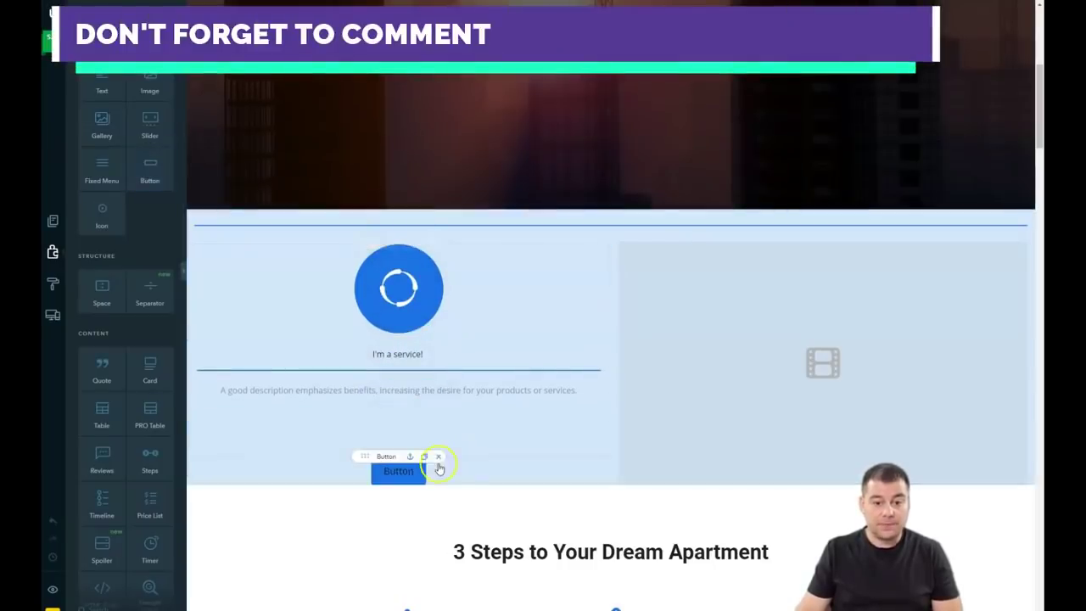
pyautogui.scroll(-2, 478, 392)
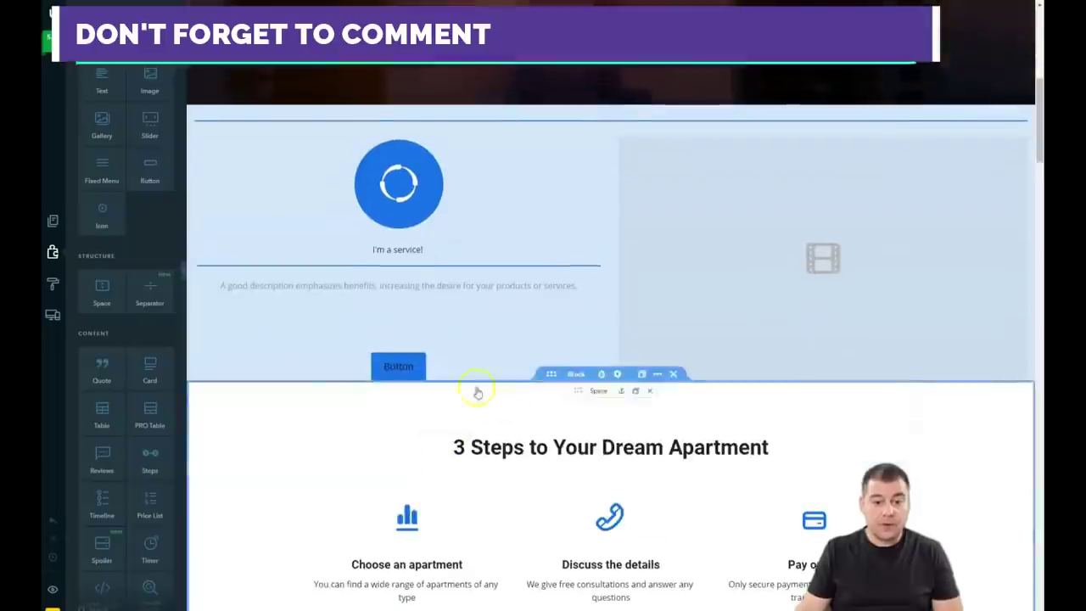
pyautogui.click(395, 370)
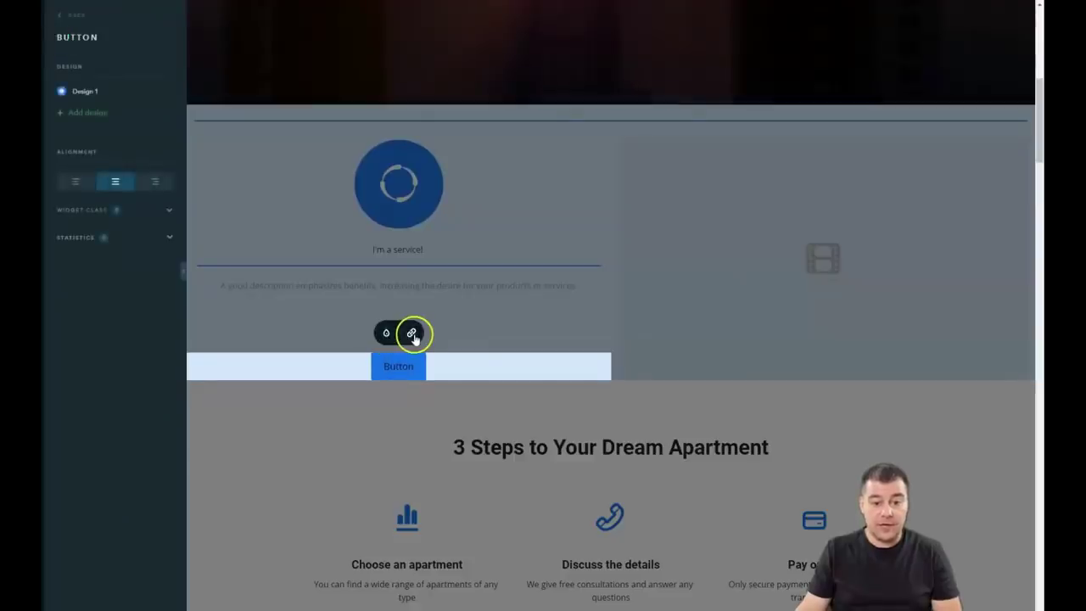
pyautogui.click(412, 334)
pyautogui.click(416, 341)
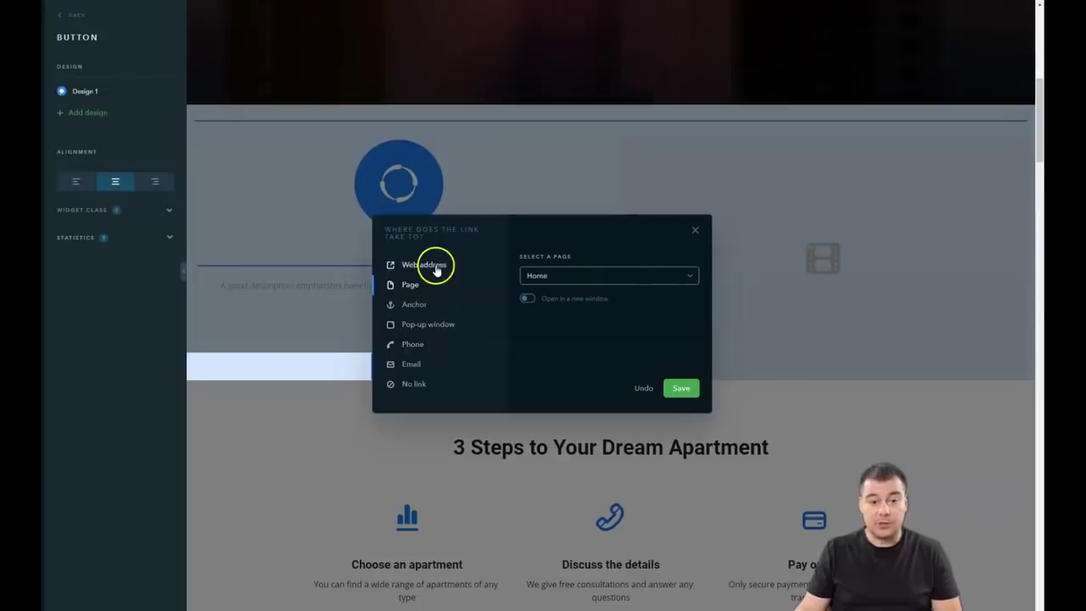
# Step: Point the button to the Request pop-up, then open that form's fields to add another
pyautogui.click(417, 330)
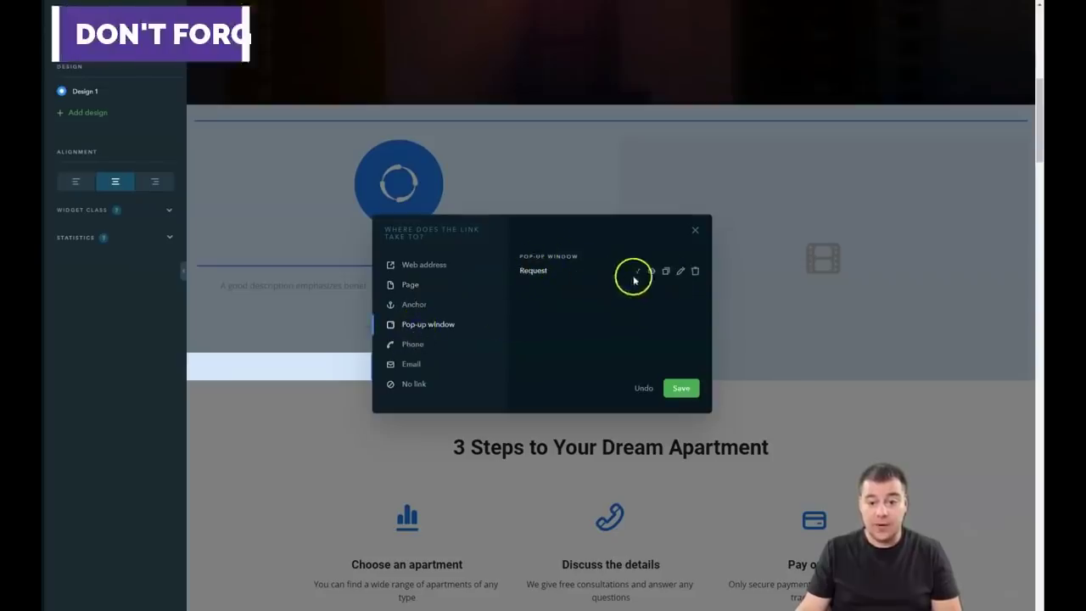
pyautogui.click(680, 274)
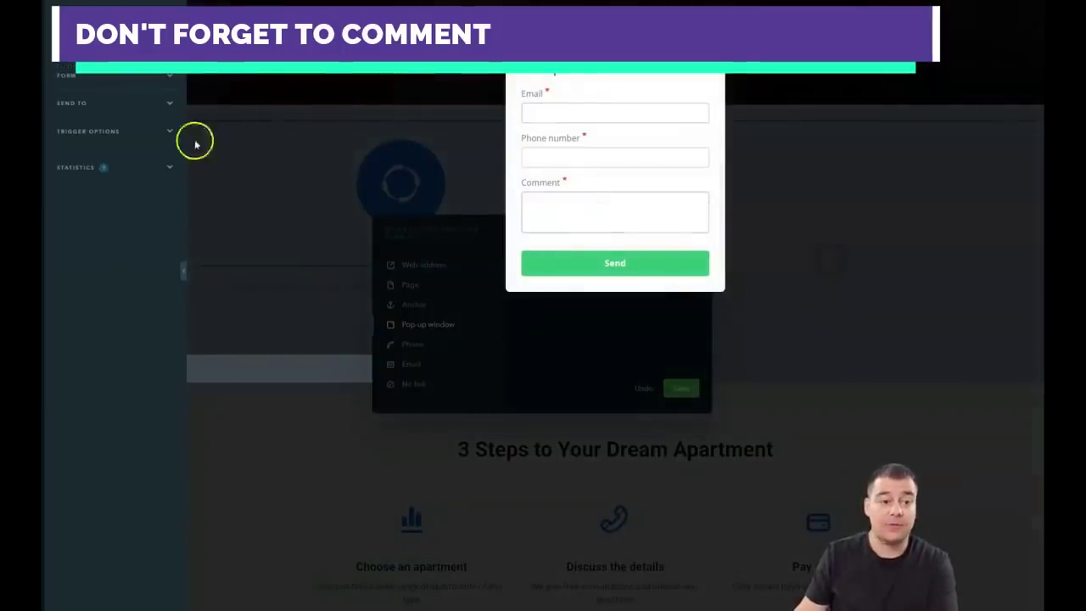
pyautogui.click(165, 78)
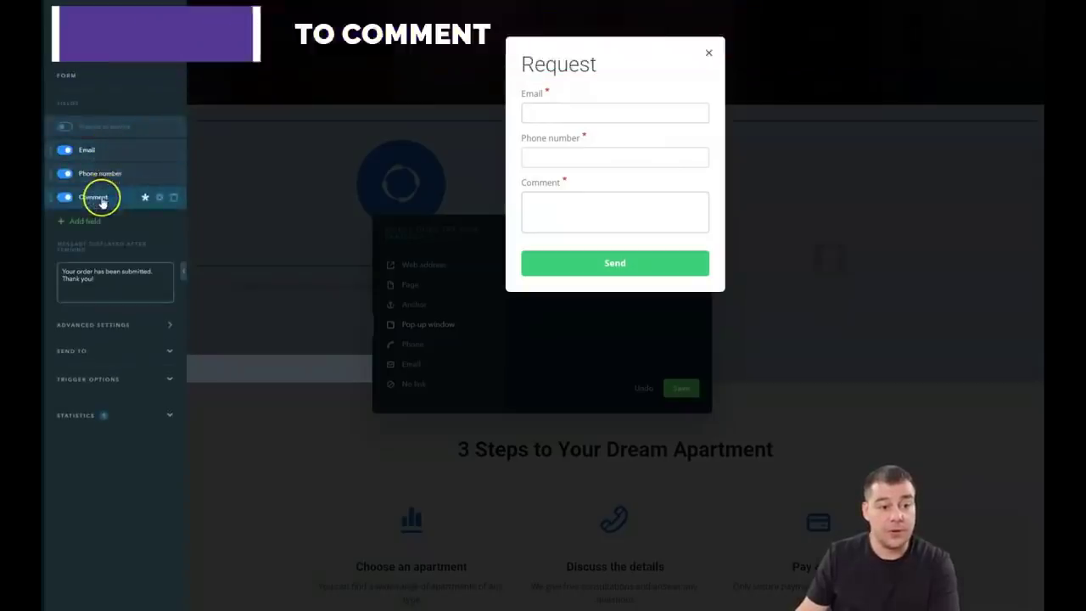
pyautogui.click(68, 223)
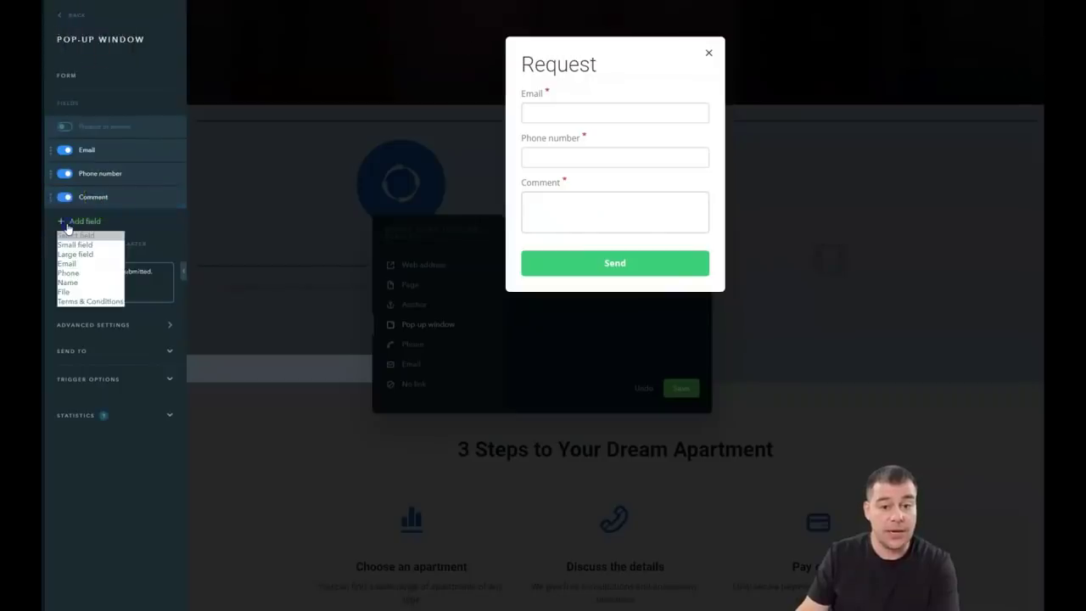
# Step: Switch off Terms & Conditions, Comment and Phone number, and add a Name field at the top
pyautogui.click(74, 302)
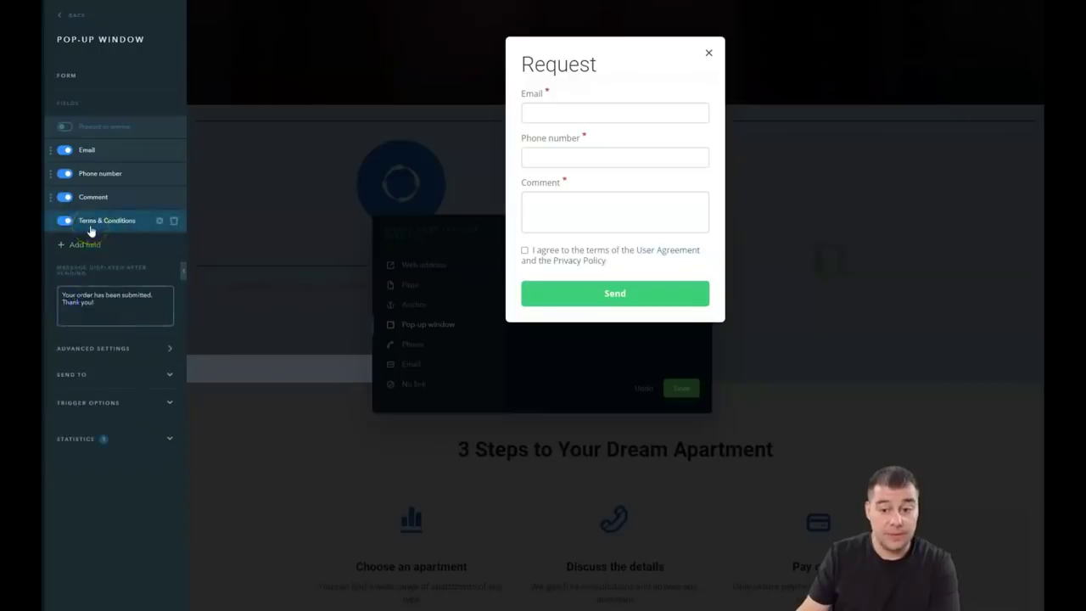
pyautogui.click(66, 221)
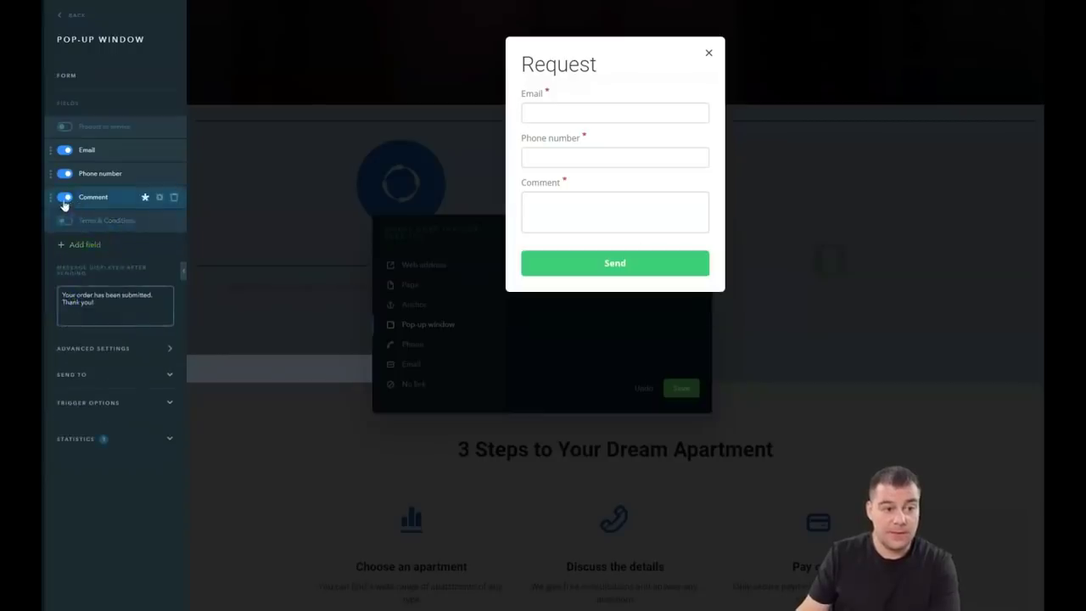
pyautogui.click(67, 198)
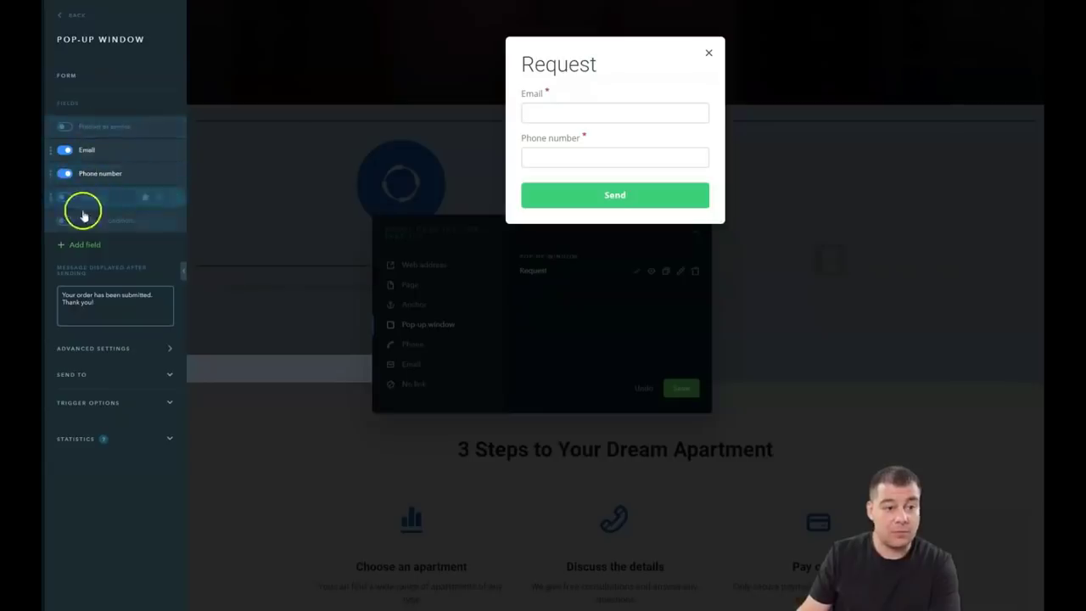
pyautogui.click(74, 245)
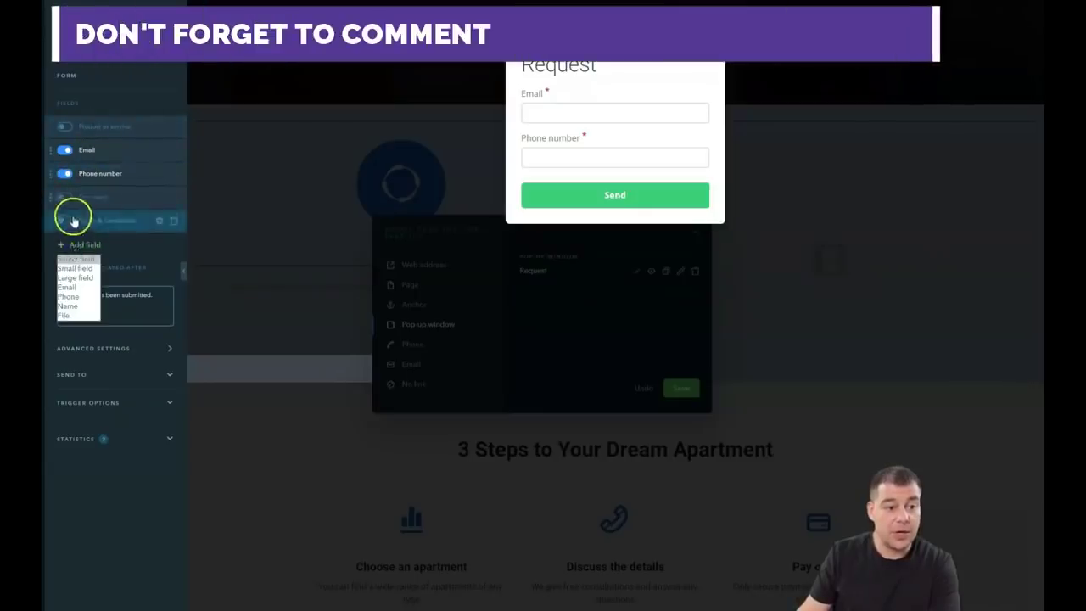
pyautogui.click(68, 306)
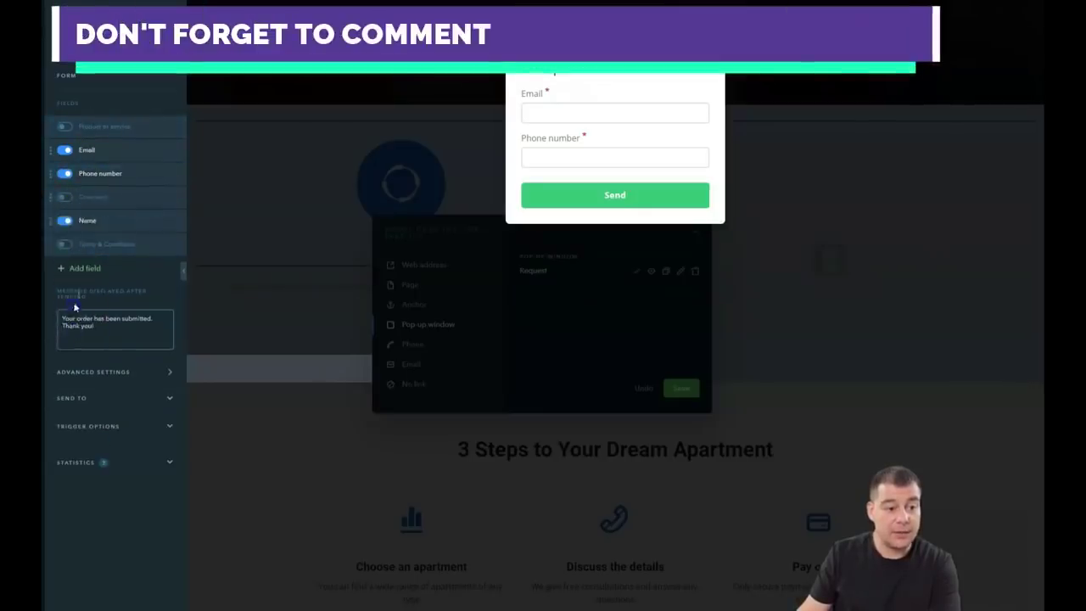
pyautogui.moveTo(51, 222); pyautogui.dragTo(63, 151)
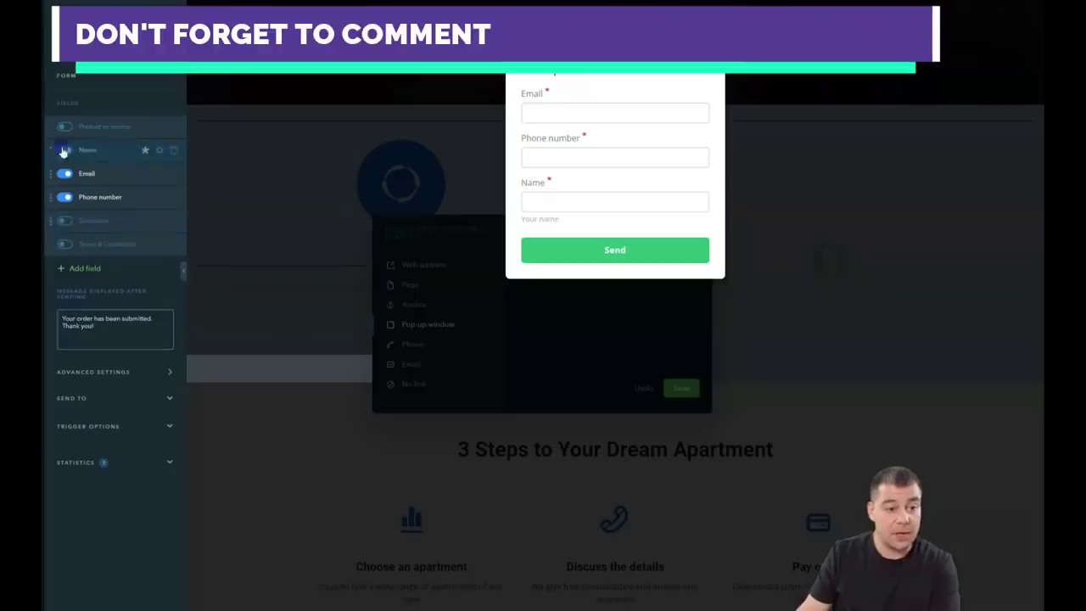
pyautogui.click(63, 202)
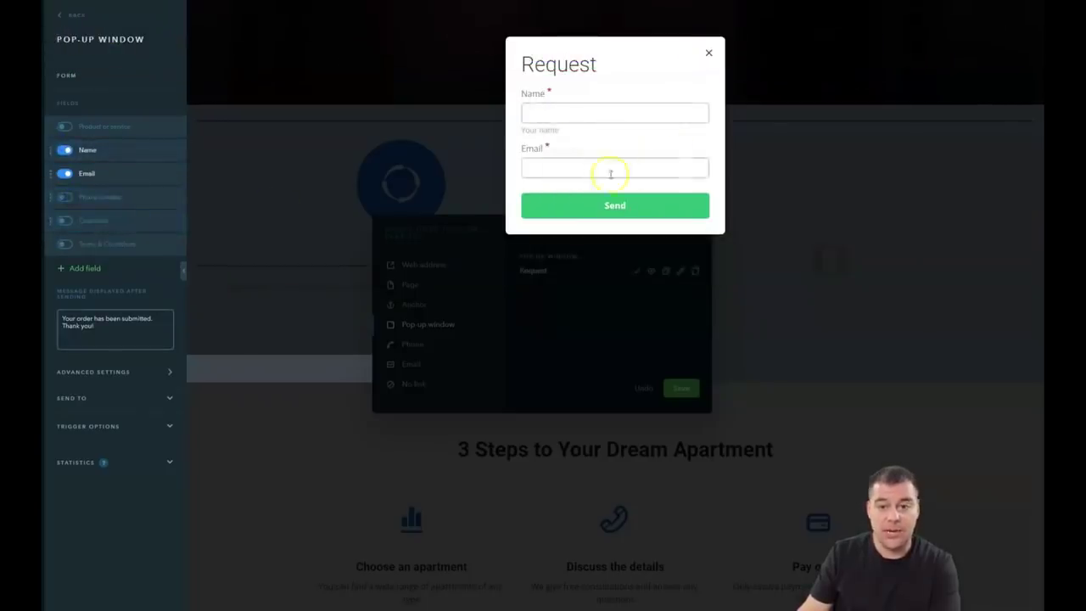
pyautogui.click(617, 200)
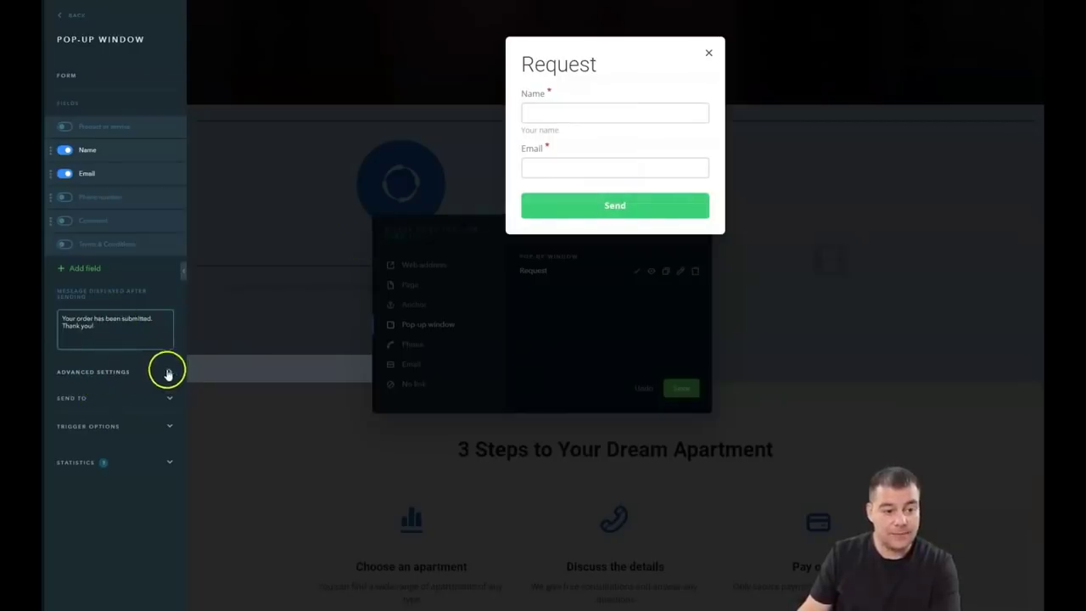
# Step: Check the Request form's Send to and CRM settings, then save and return to the link settings
pyautogui.click(170, 398)
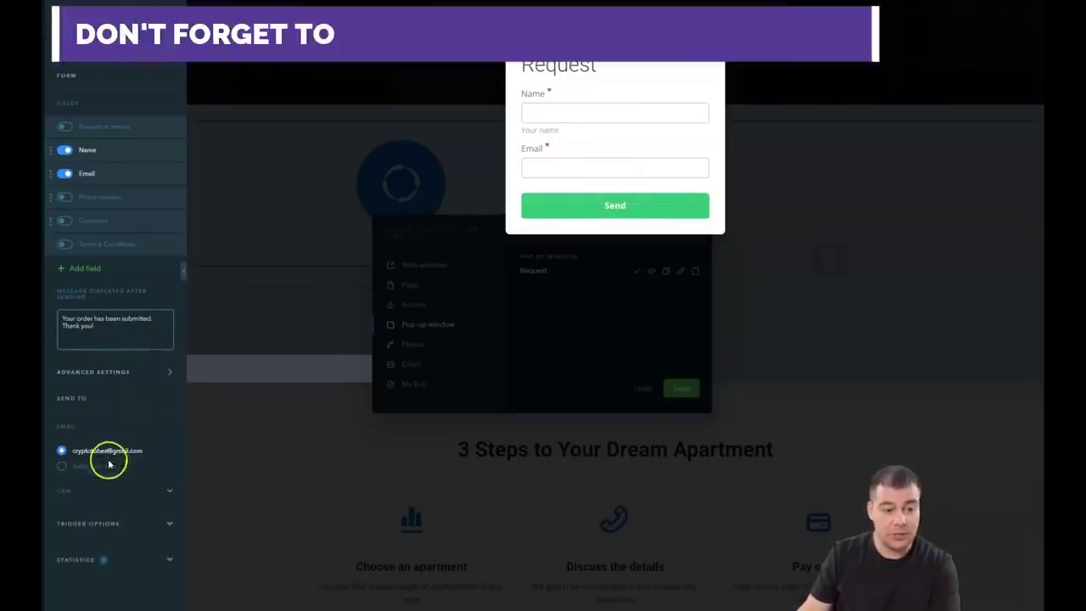
pyautogui.click(170, 492)
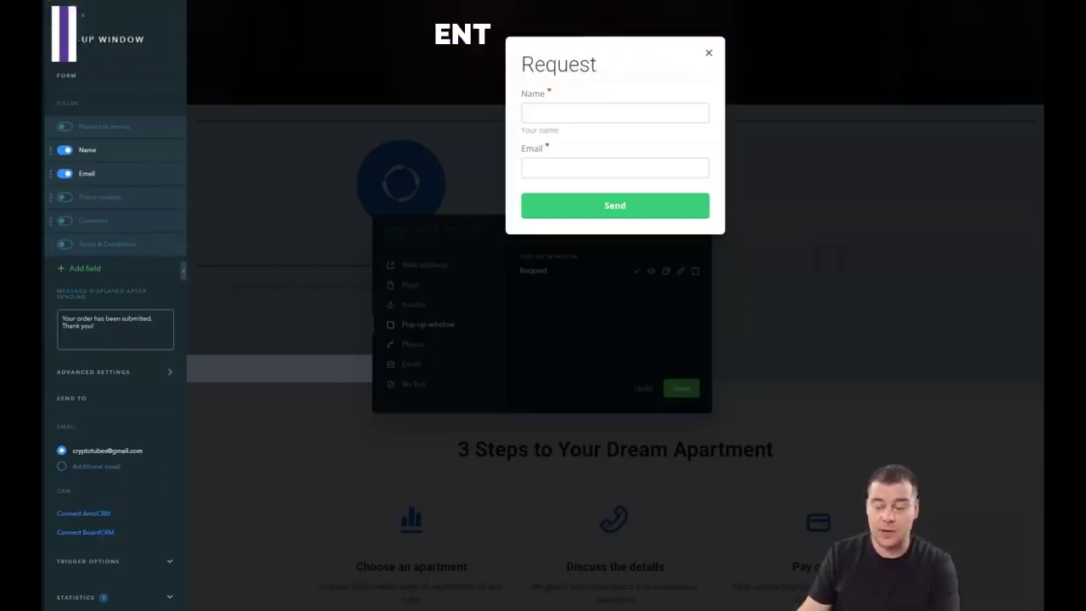
pyautogui.click(61, 17)
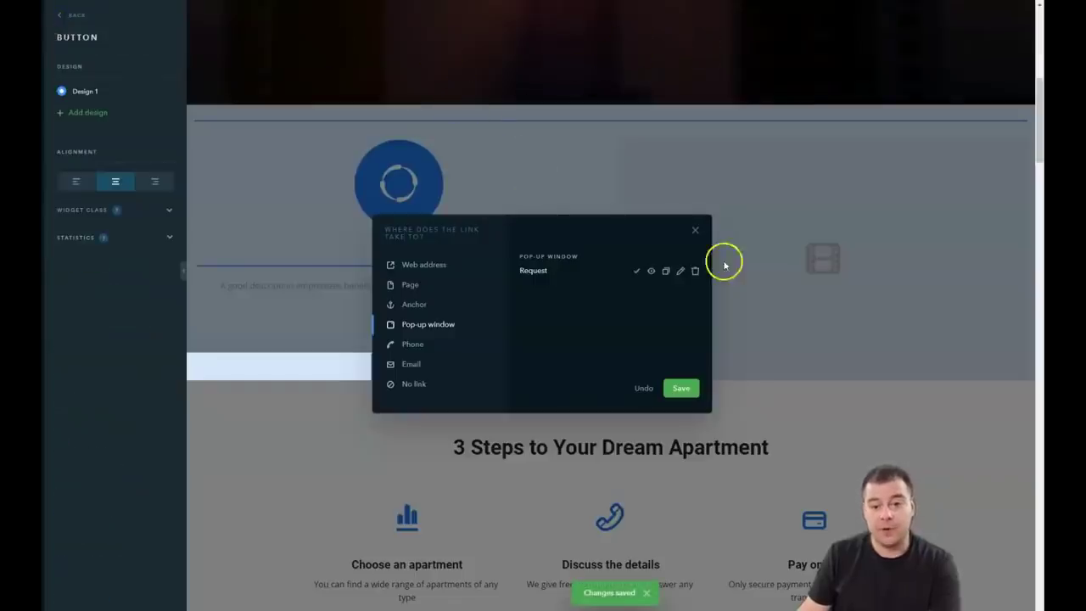
# Step: Close the link dialog and open the service button's Animation hover effects: Opacity, Zoom, Brightness
pyautogui.click(695, 231)
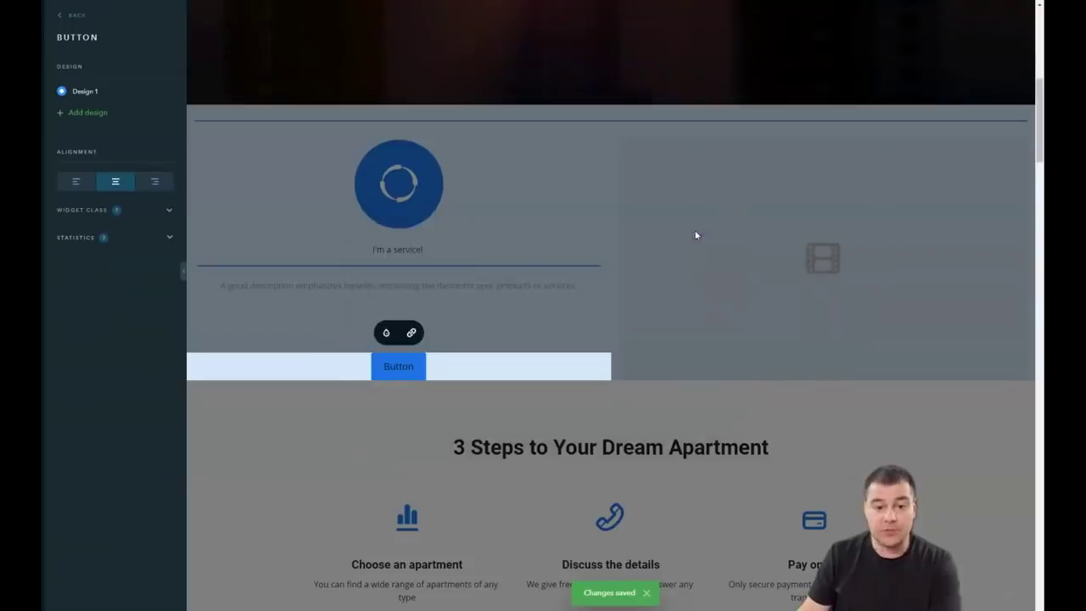
pyautogui.click(387, 334)
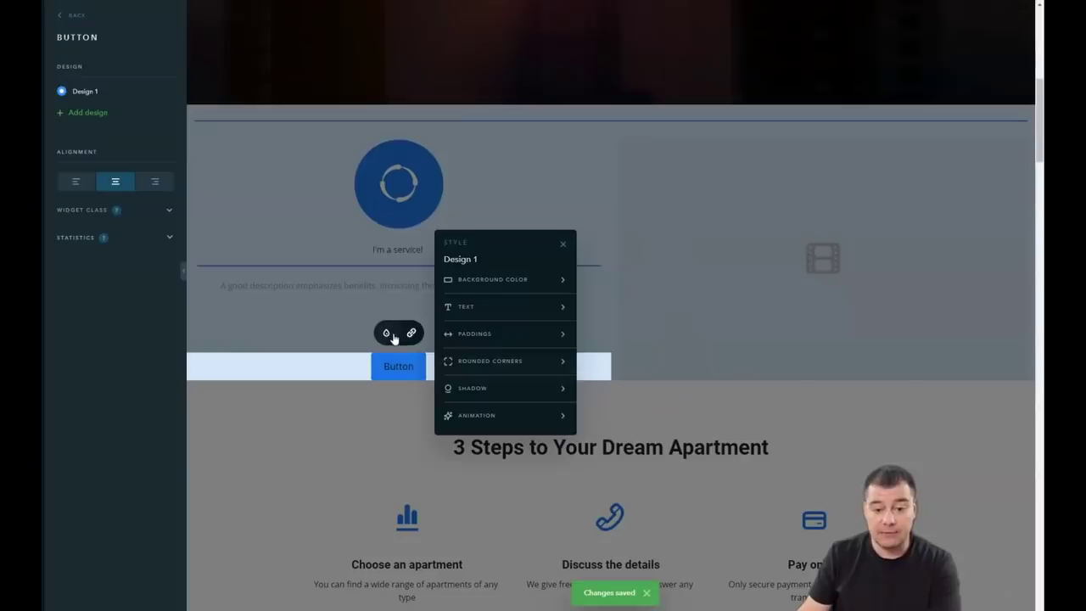
pyautogui.click(561, 418)
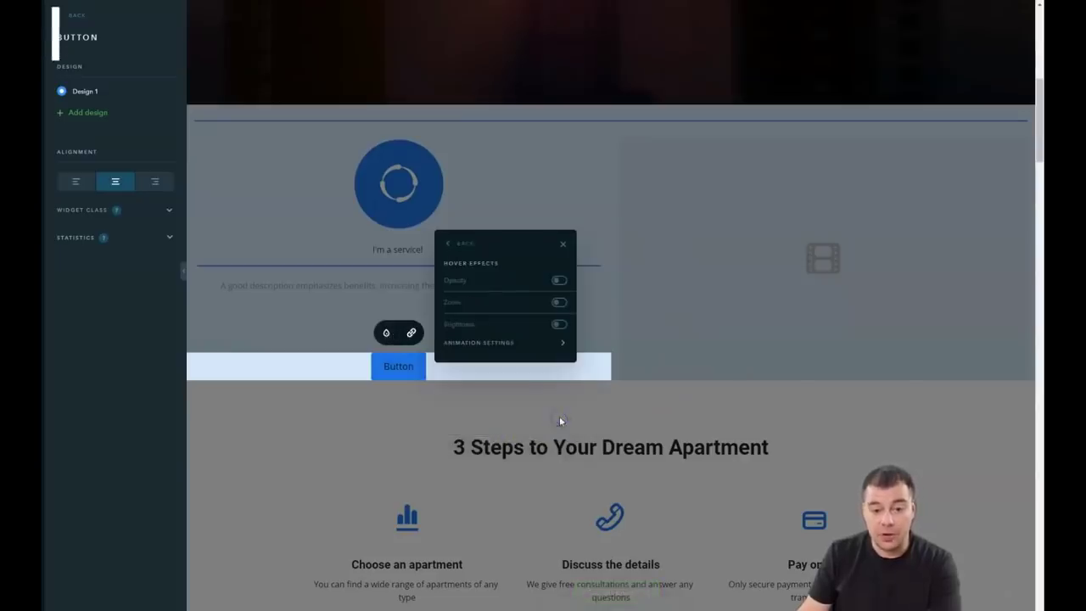
# Step: Close the hover effect options and deselect the service button
pyautogui.click(561, 248)
pyautogui.scroll(-3, 631, 325)
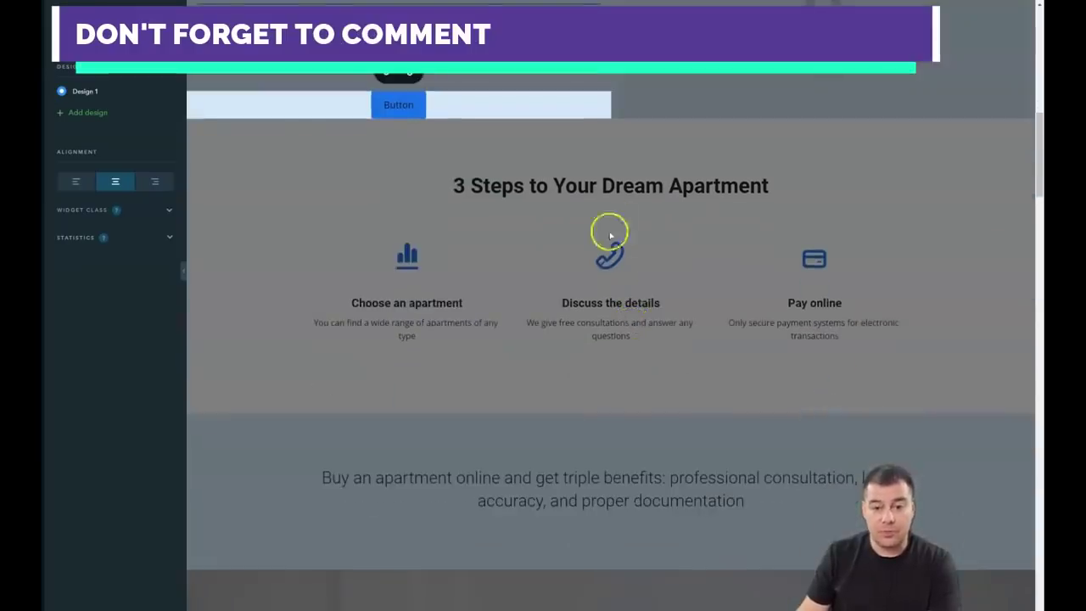
pyautogui.click(792, 262)
# Step: Scroll through the whole page and back up to the Buy Apartments Online Fast hero
pyautogui.scroll(2, 763, 272)
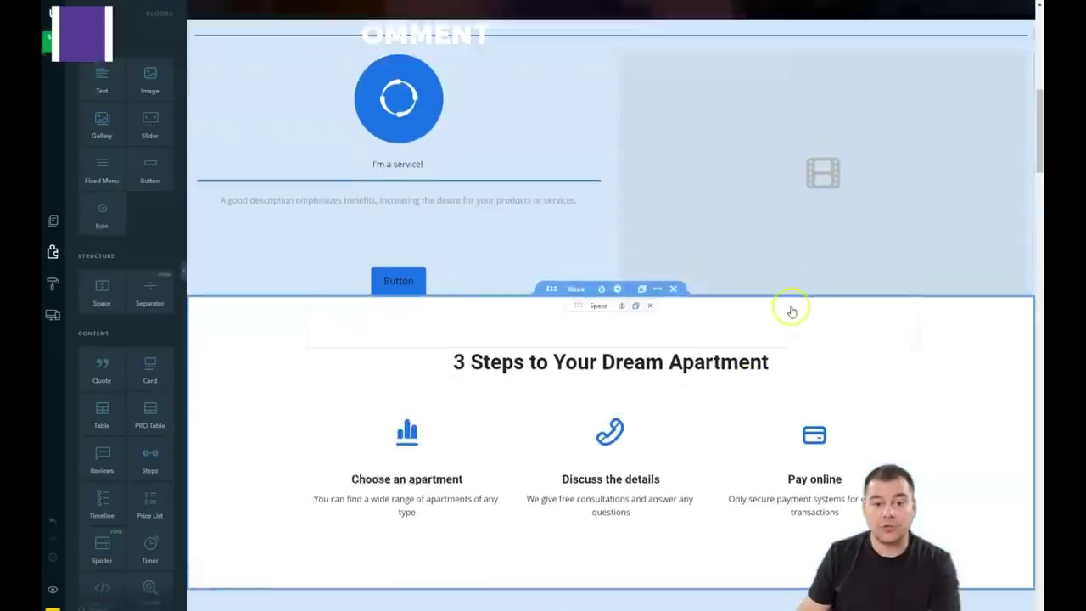
pyautogui.scroll(-2, 658, 237)
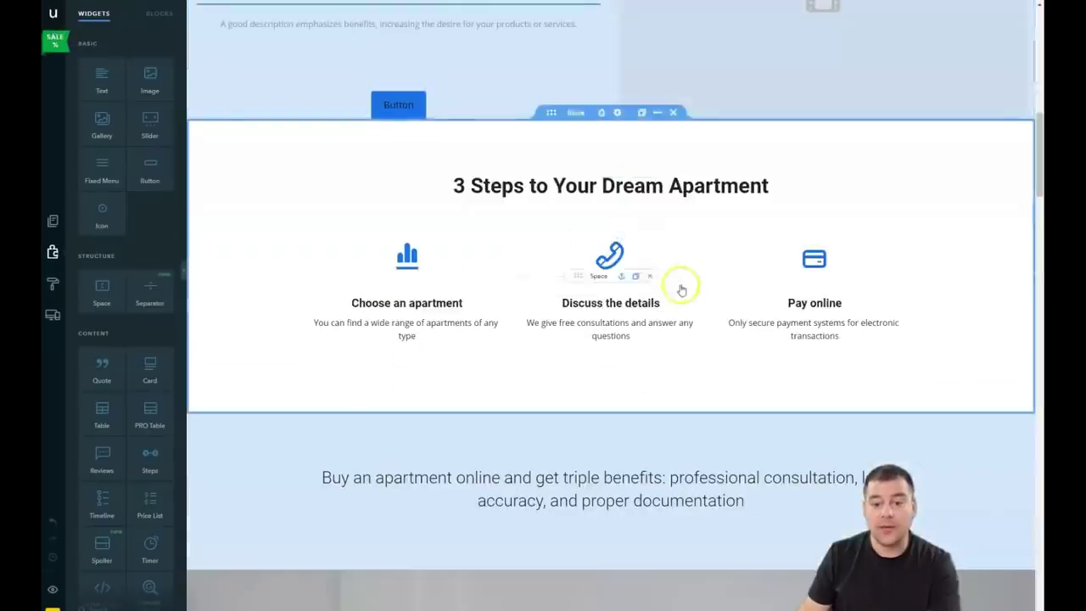
pyautogui.scroll(-10, 679, 287)
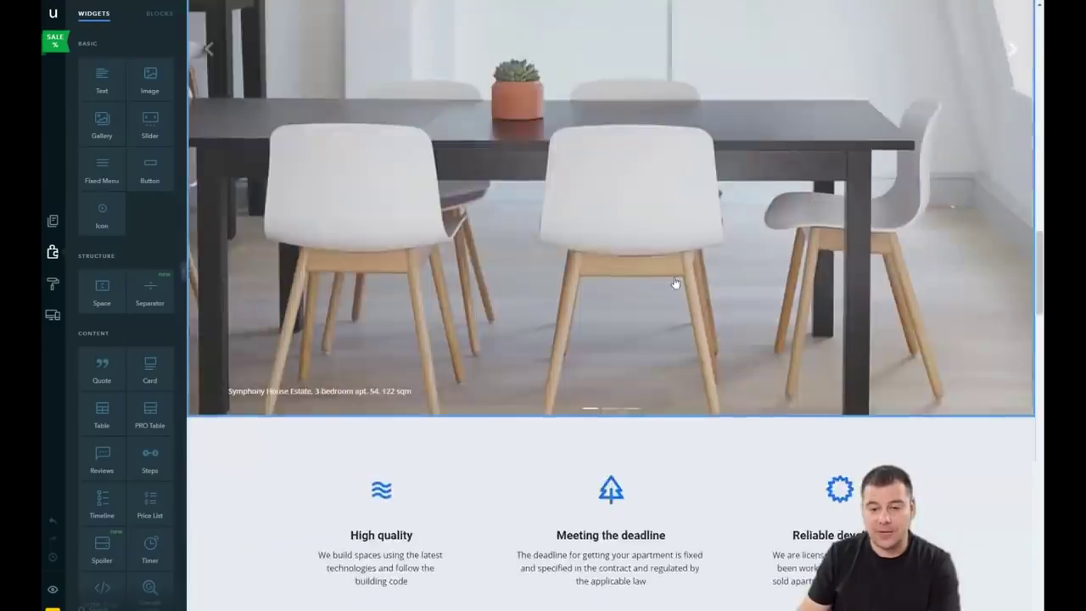
pyautogui.scroll(-8, 675, 283)
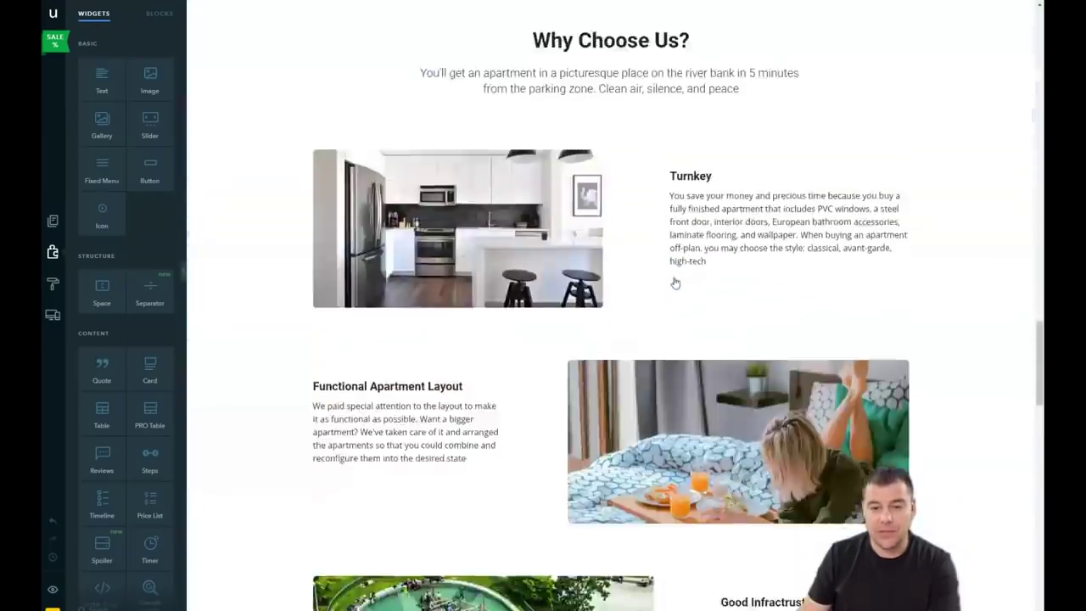
pyautogui.scroll(-9, 675, 282)
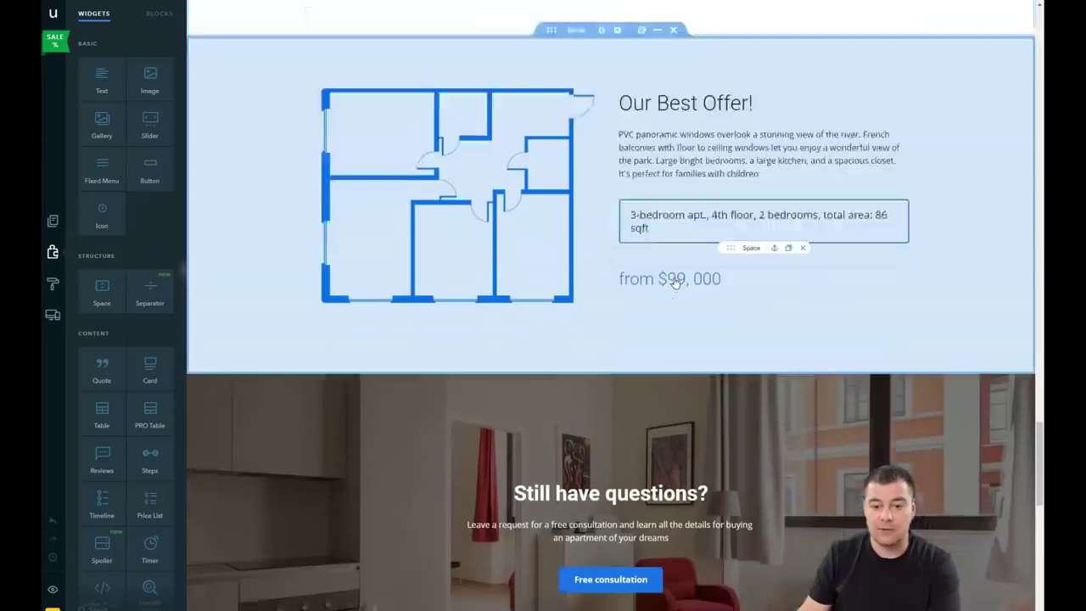
pyautogui.scroll(-7, 676, 283)
pyautogui.scroll(-3, 675, 283)
pyautogui.scroll(7, 611, 274)
pyautogui.scroll(20, 611, 274)
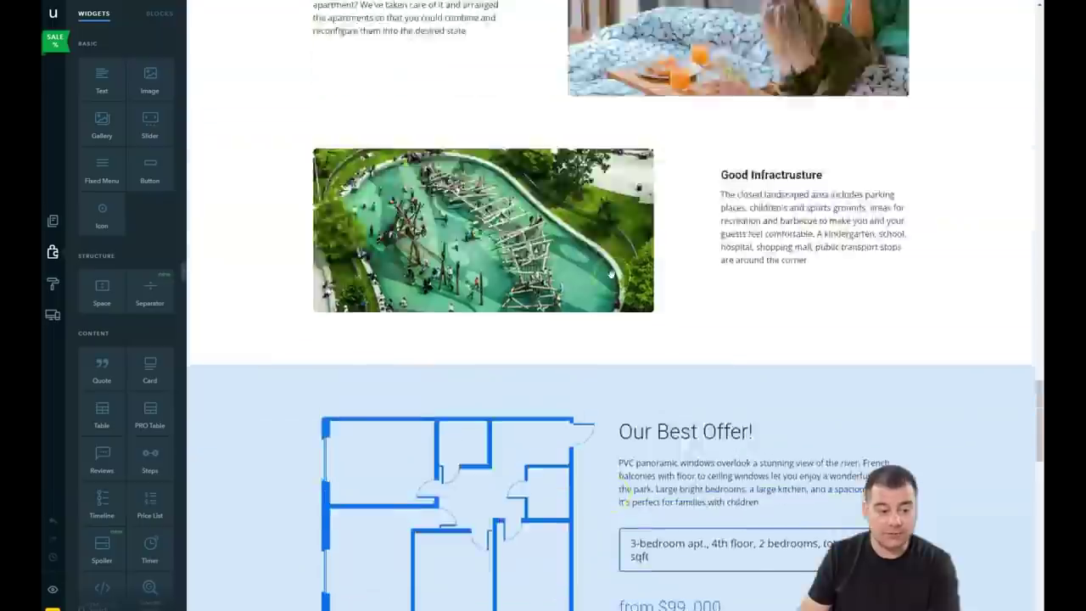
pyautogui.scroll(20, 611, 274)
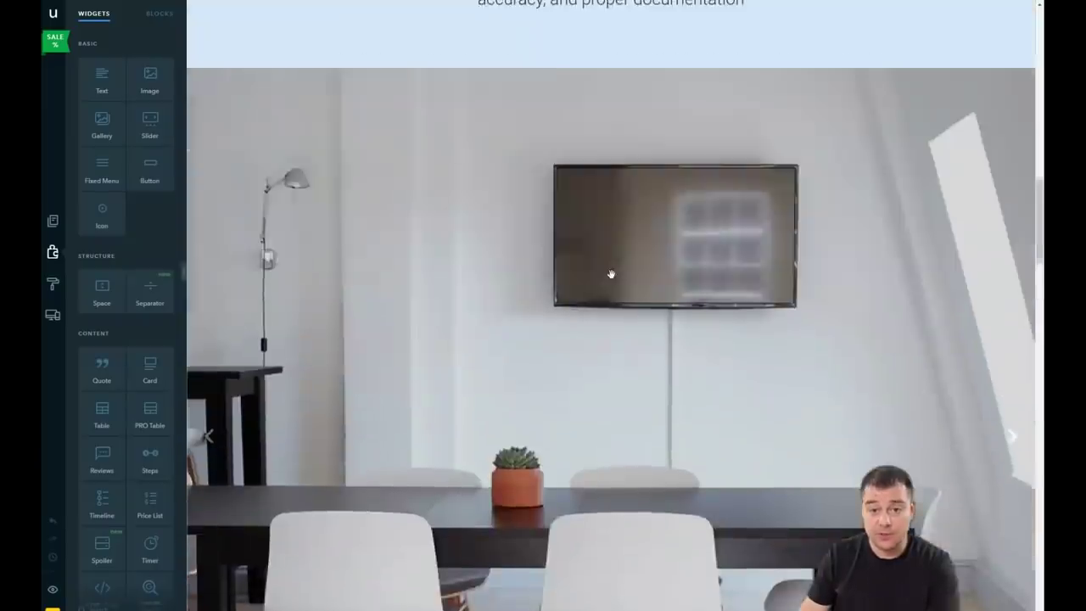
pyautogui.scroll(3, 611, 274)
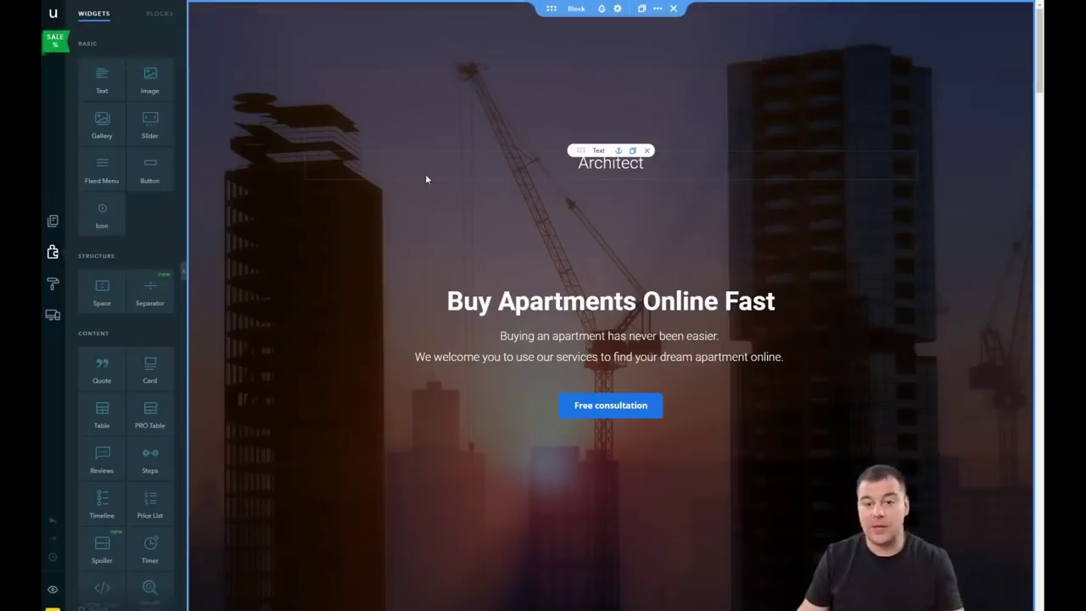
# Step: Drag the hero's Space widget from above the Architect title to just below it
pyautogui.click(420, 141)
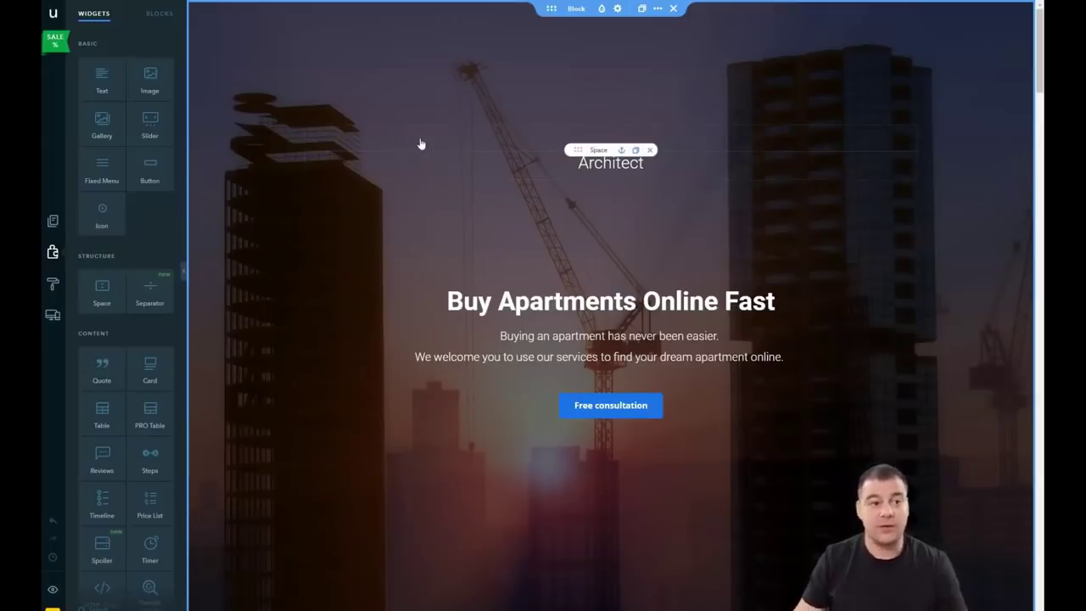
pyautogui.moveTo(432, 147); pyautogui.dragTo(505, 219)
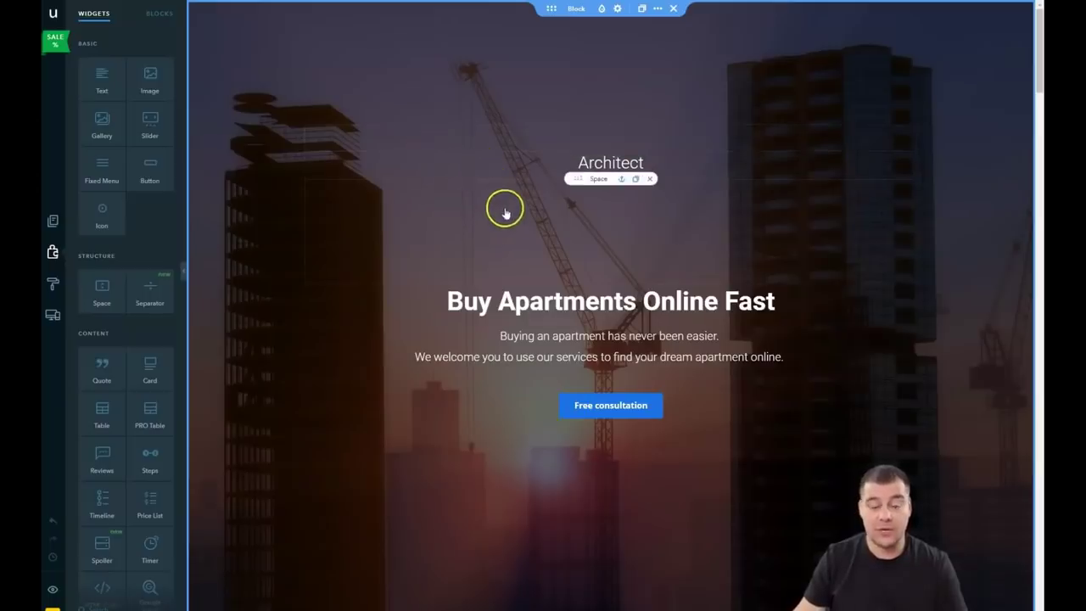